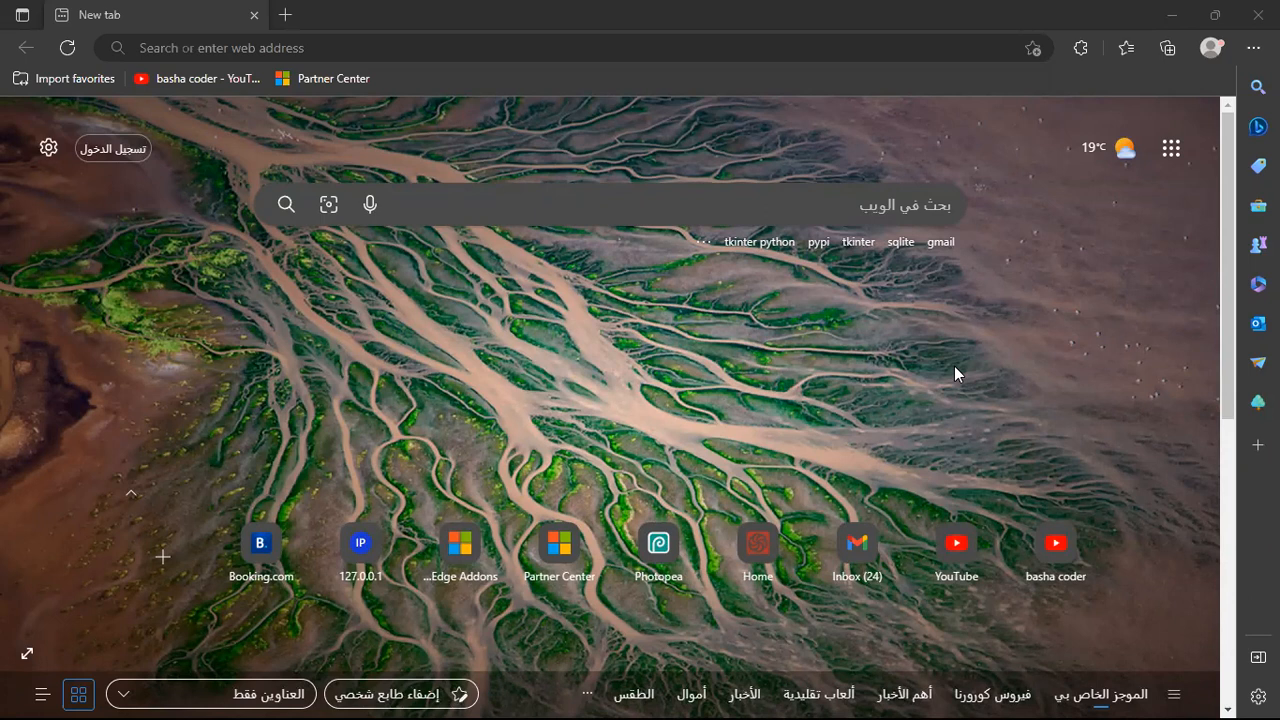
- Search the web for figma.com and open the official Figma website from the results
mouse_move(684, 697)
left_click(281, 46)
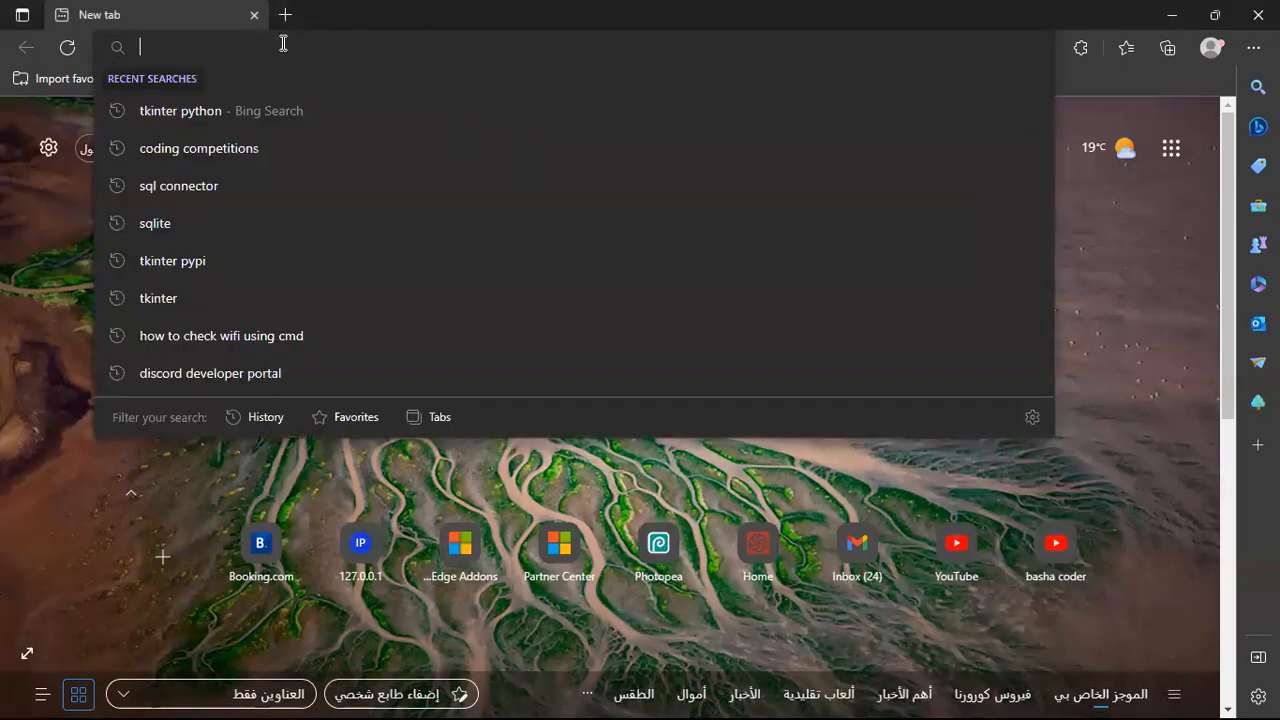
type("figma")
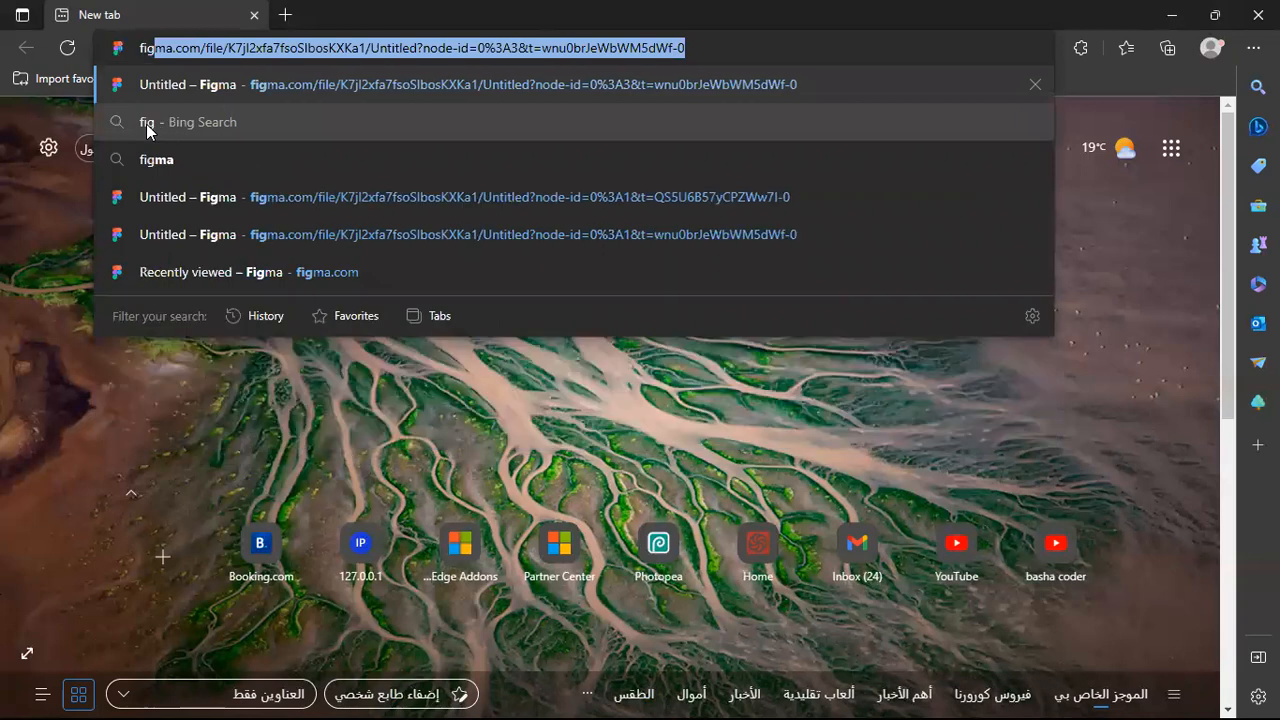
type(".com")
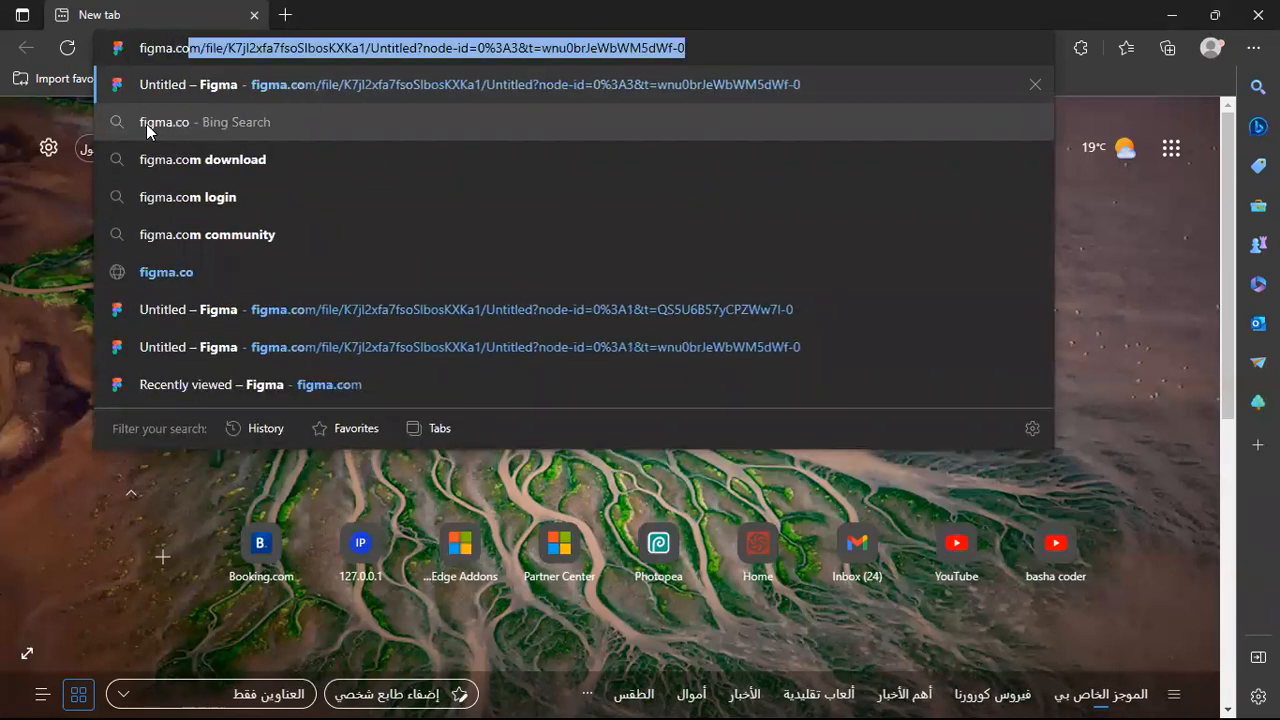
key("Tab")
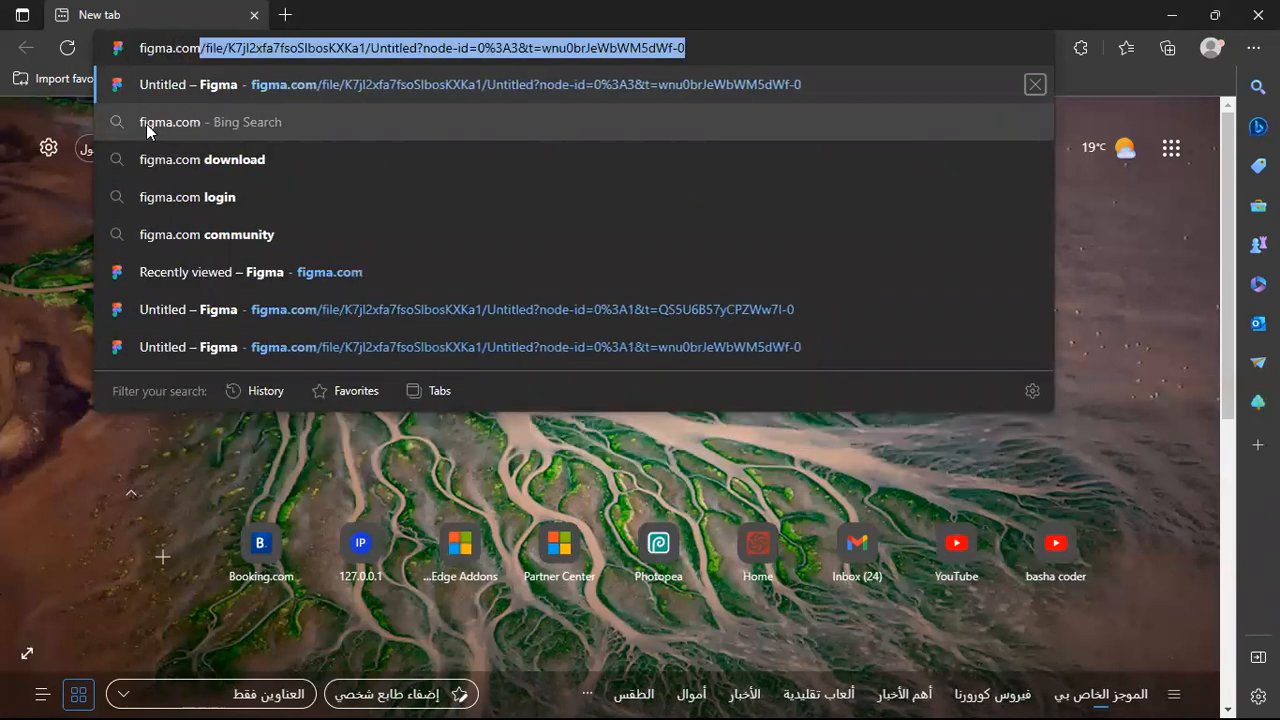
key("Tab")
key("Return")
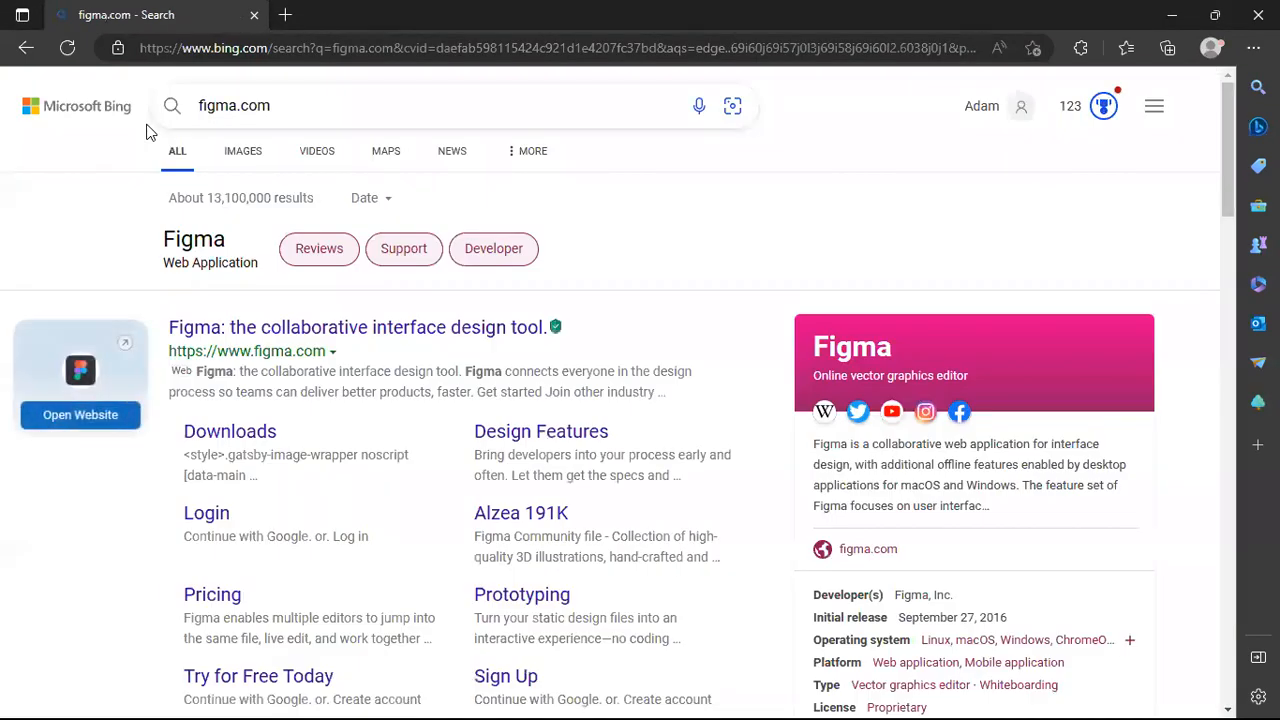
left_click(248, 328)
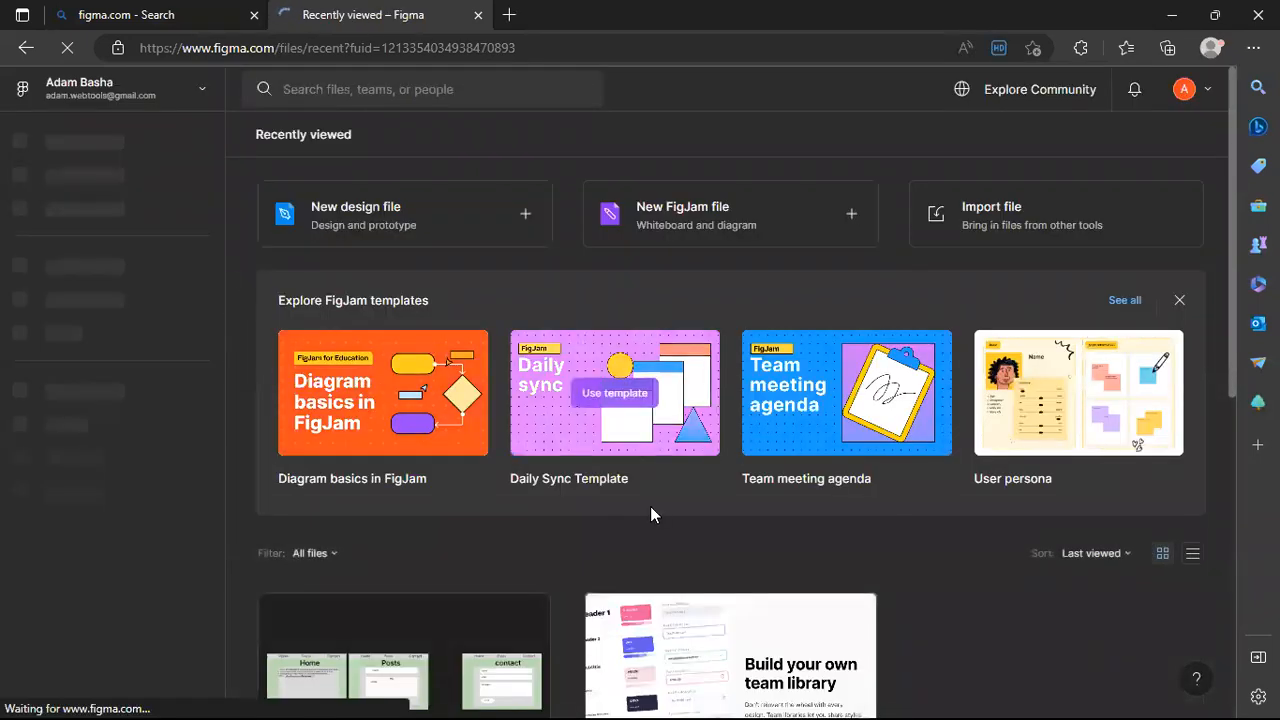
- Create a new blank design file from the recent files page and dismiss the introductory tips
scroll(600, 338, "down", 1)
scroll(600, 333, "down", 4)
scroll(601, 333, "up", 5)
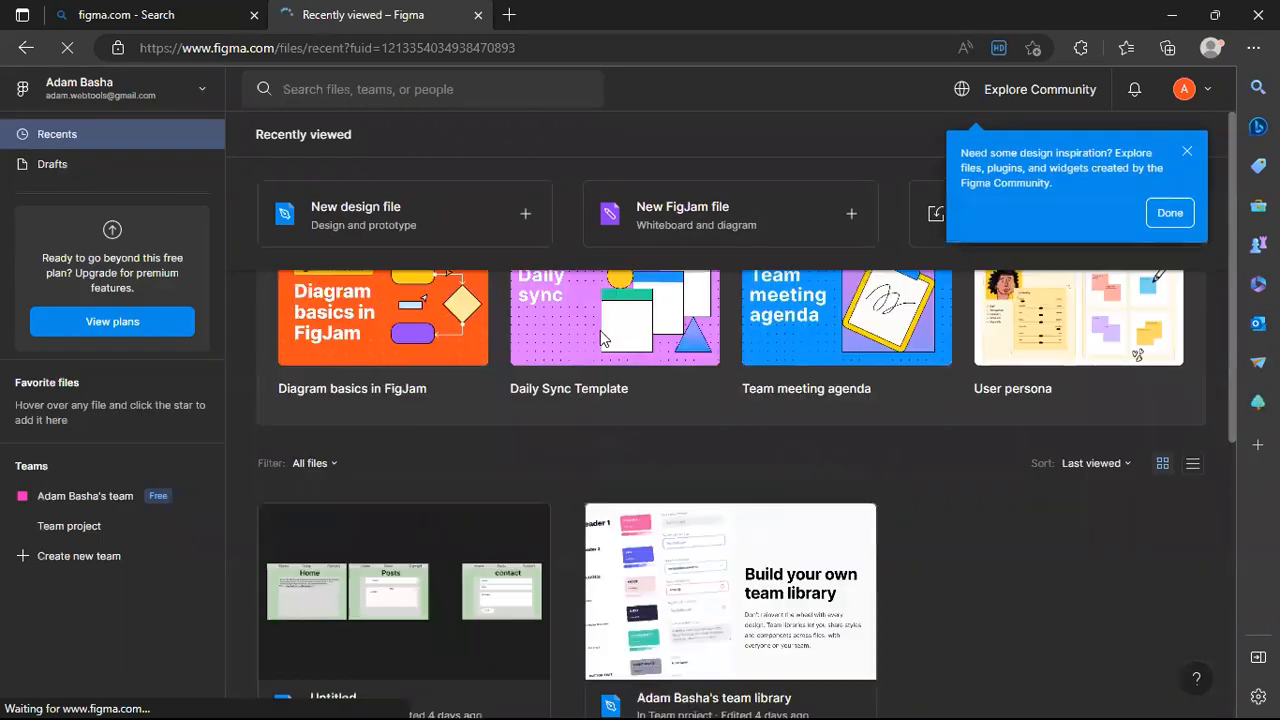
scroll(601, 333, "down", 6)
scroll(581, 320, "up", 3)
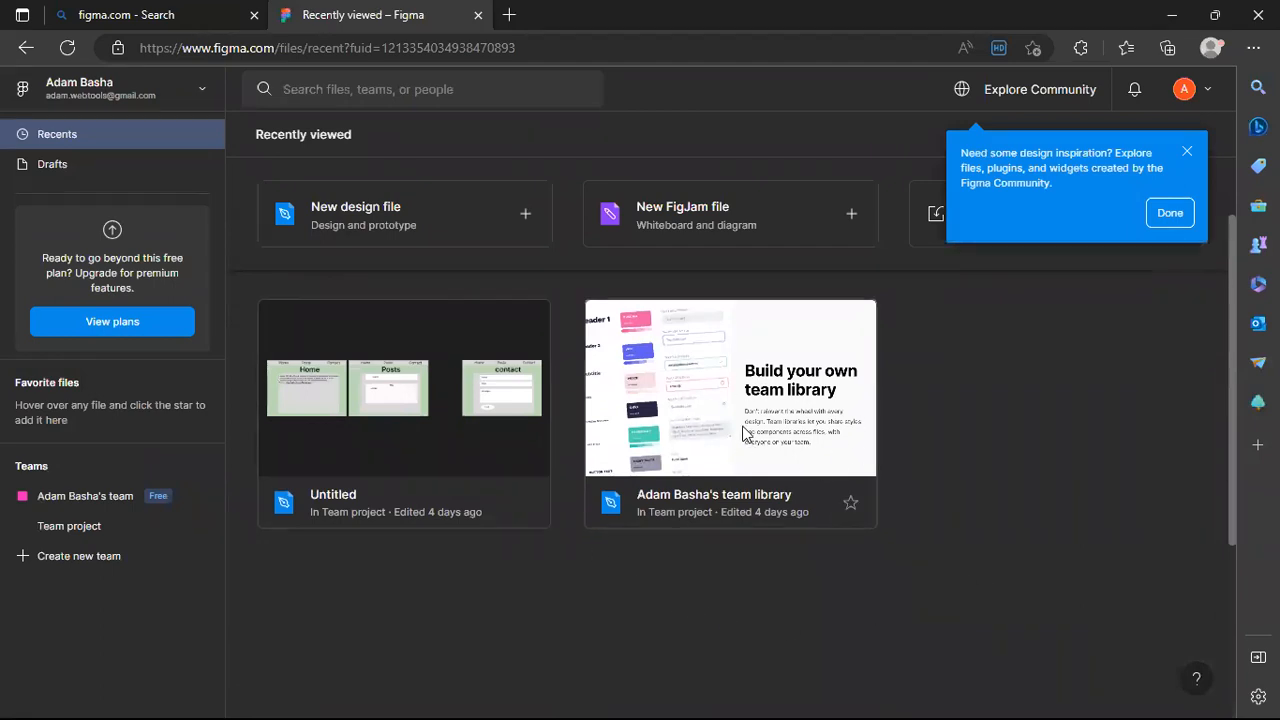
left_click(1181, 214)
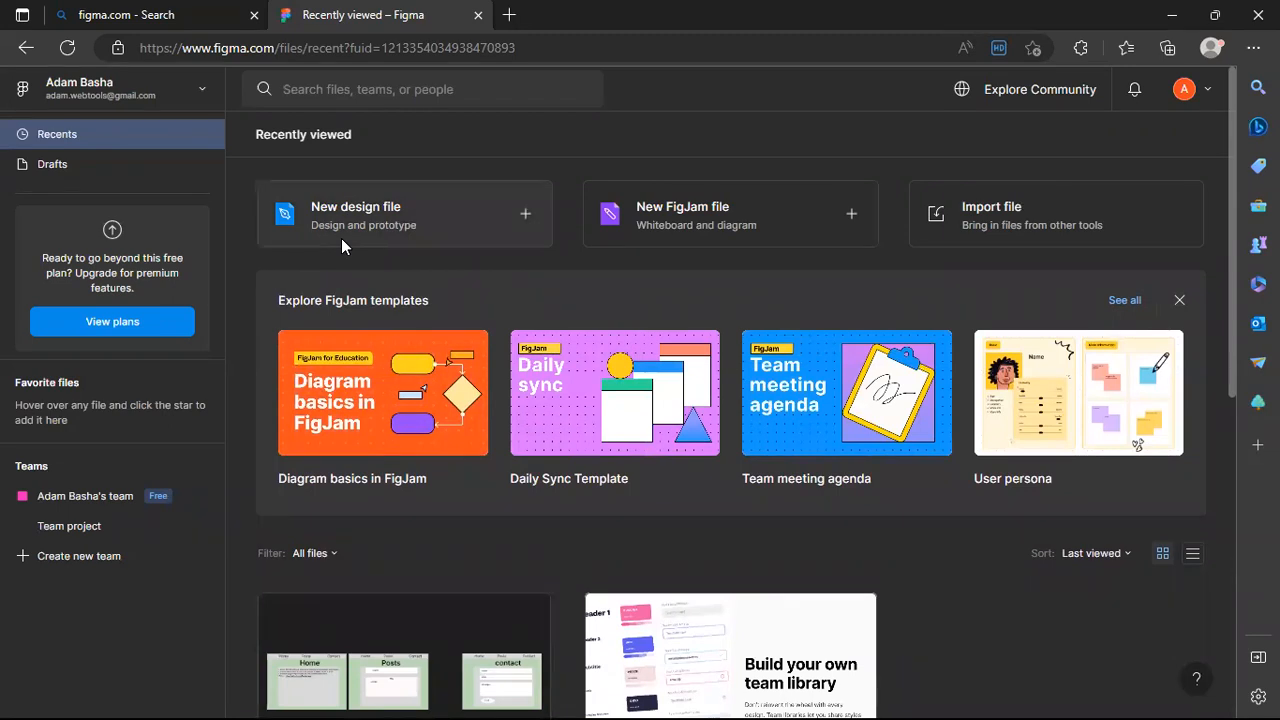
left_click(341, 238)
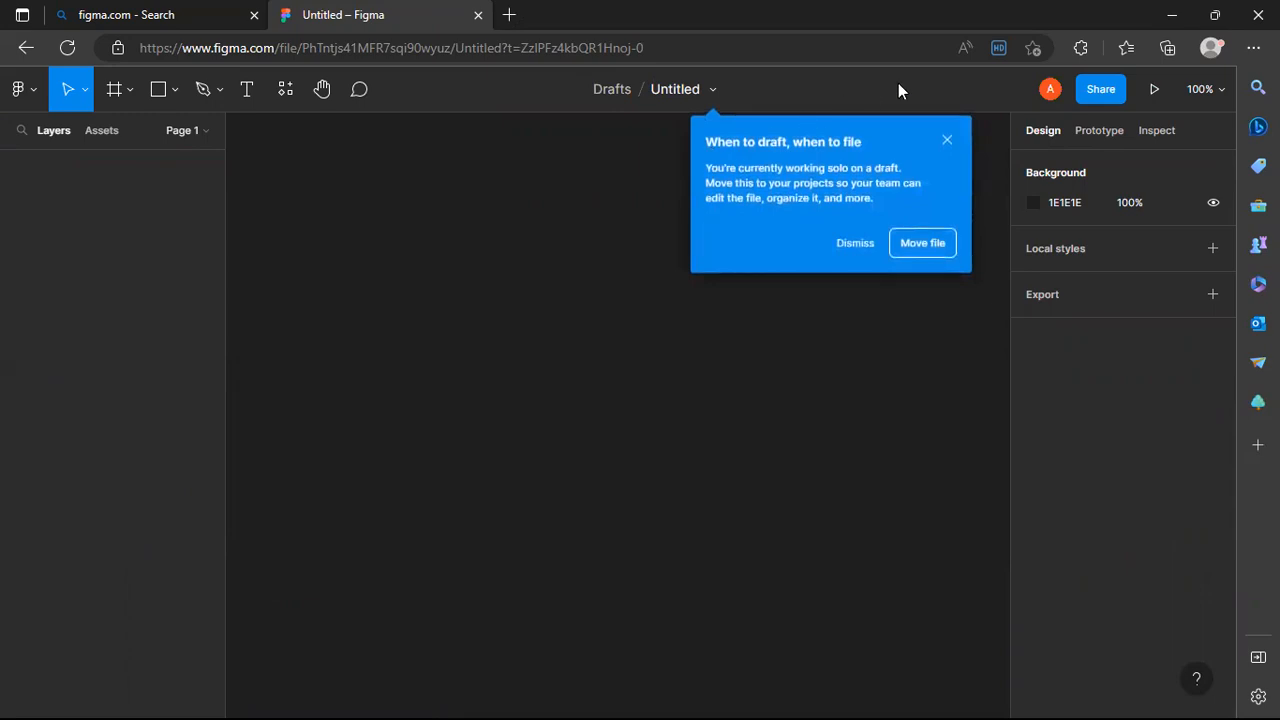
left_click(946, 141)
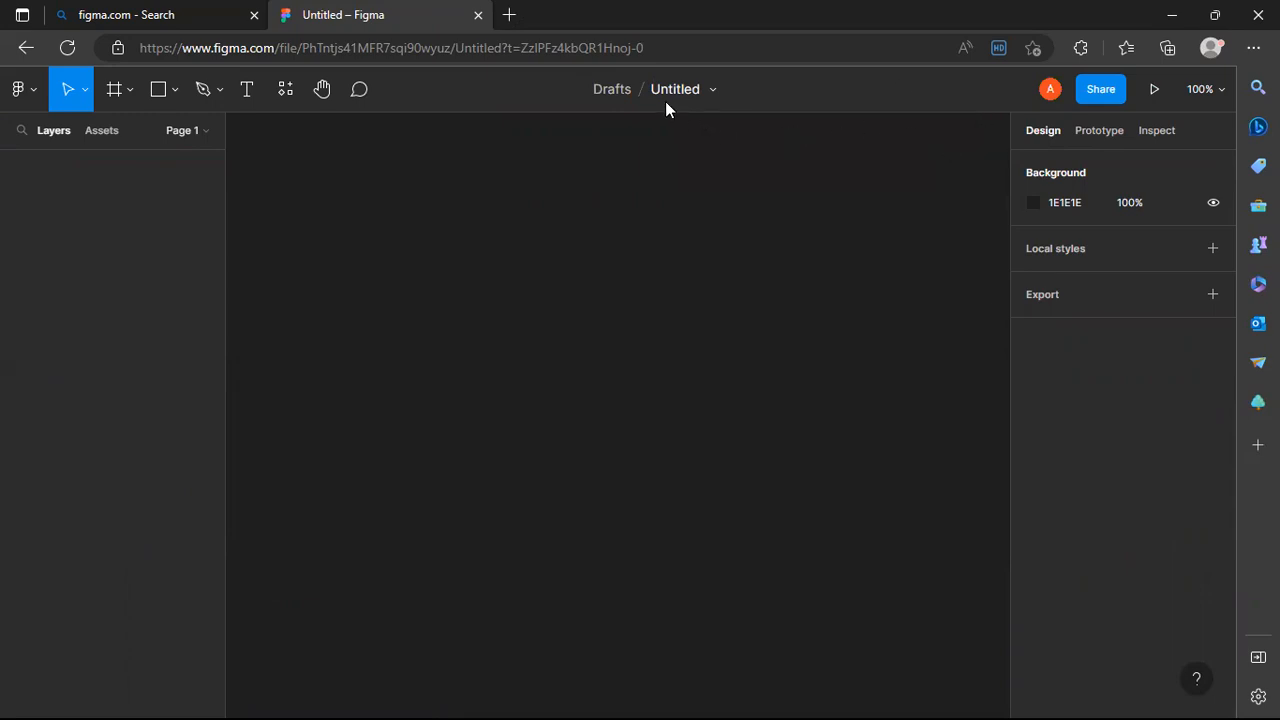
- Set the canvas zoom to 50%
mouse_move(612, 204)
left_mouse_down()
mouse_move(463, 314)
mouse_move(691, 528)
mouse_move(641, 537)
mouse_move(617, 503)
mouse_move(580, 286)
mouse_move(615, 213)
left_mouse_up()
left_click(1190, 90)
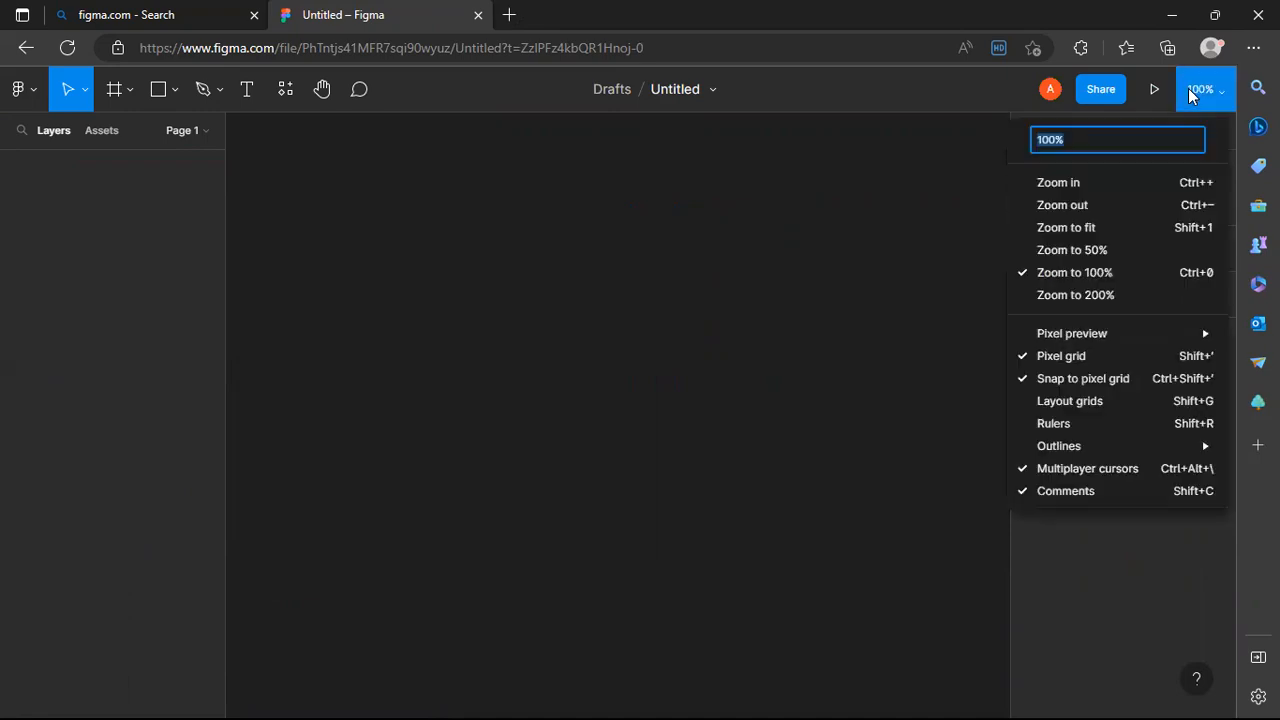
left_click(1141, 182)
left_click(1193, 90)
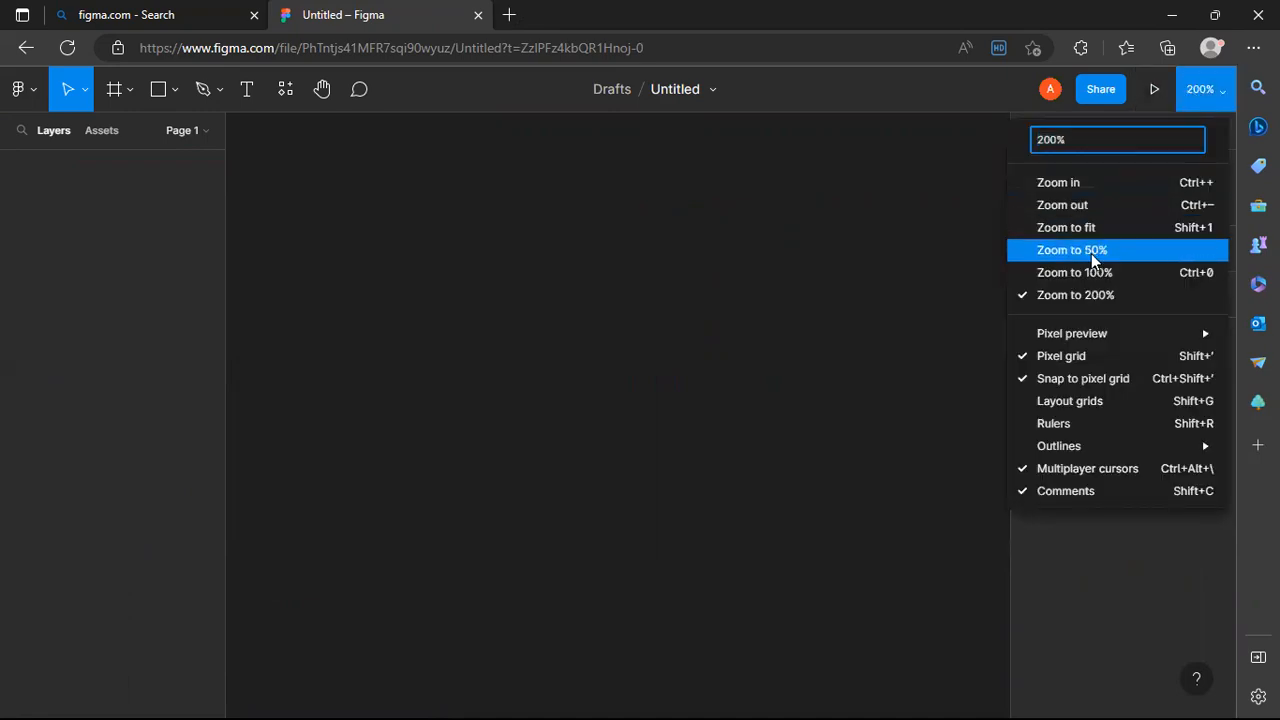
left_click(1132, 251)
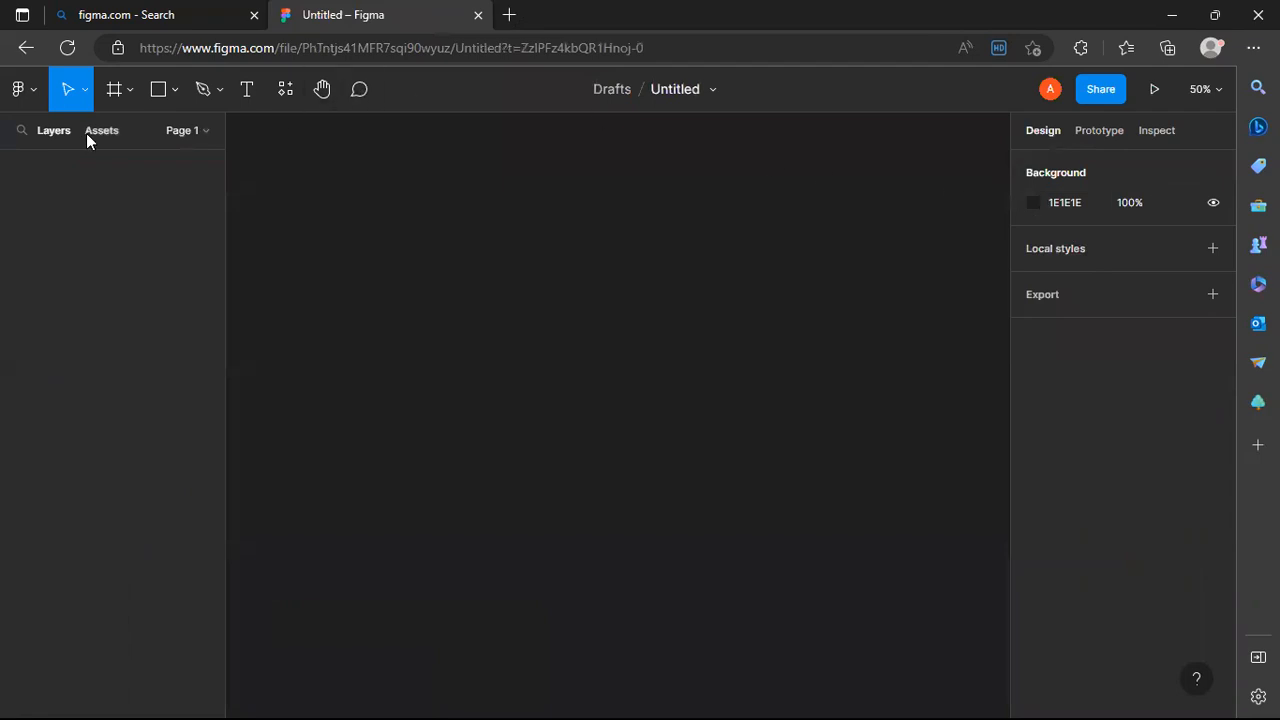
- Draw a page-sized rectangle of about 1352 × 994 on the canvas and set its fill to FFFFFF
left_click(177, 89)
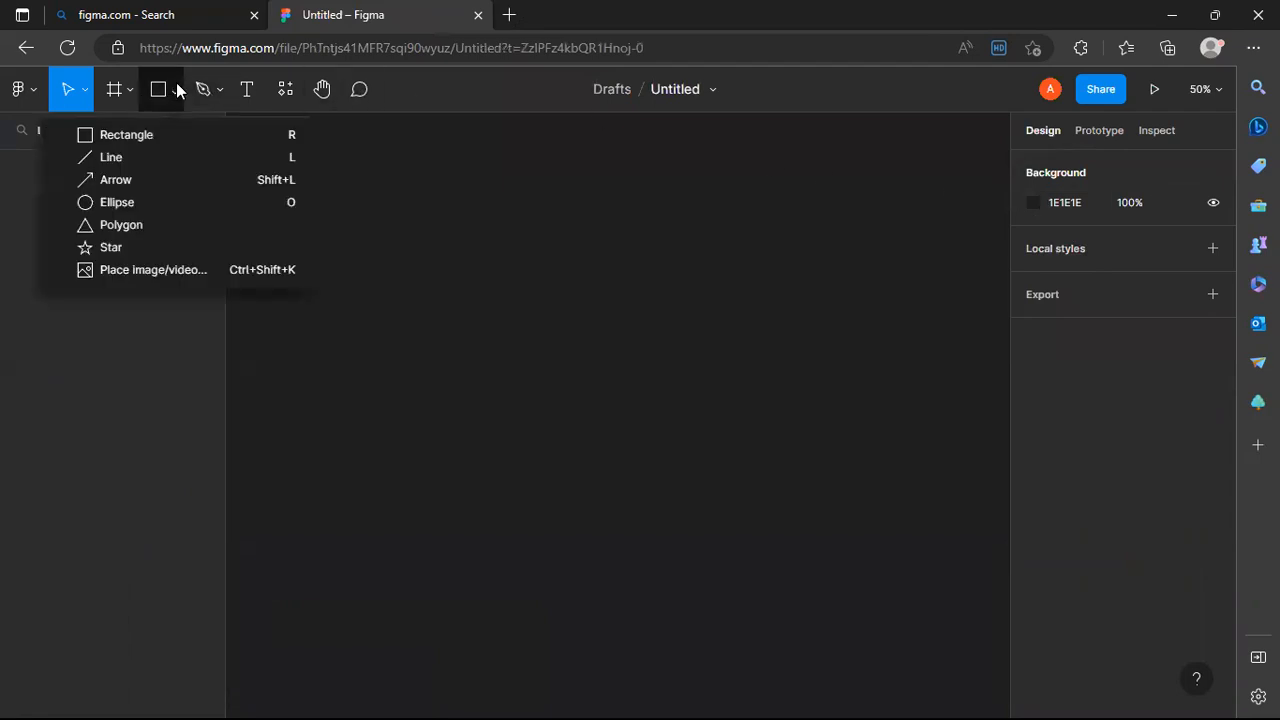
left_click(152, 135)
mouse_move(282, 197)
left_mouse_down()
mouse_move(461, 276)
mouse_move(742, 444)
mouse_move(776, 578)
mouse_move(772, 624)
mouse_move(744, 649)
mouse_move(834, 662)
mouse_move(918, 643)
mouse_move(916, 662)
left_mouse_up()
mouse_move(554, 454)
left_mouse_down()
mouse_move(603, 463)
mouse_move(565, 447)
left_mouse_up()
left_click(1040, 426)
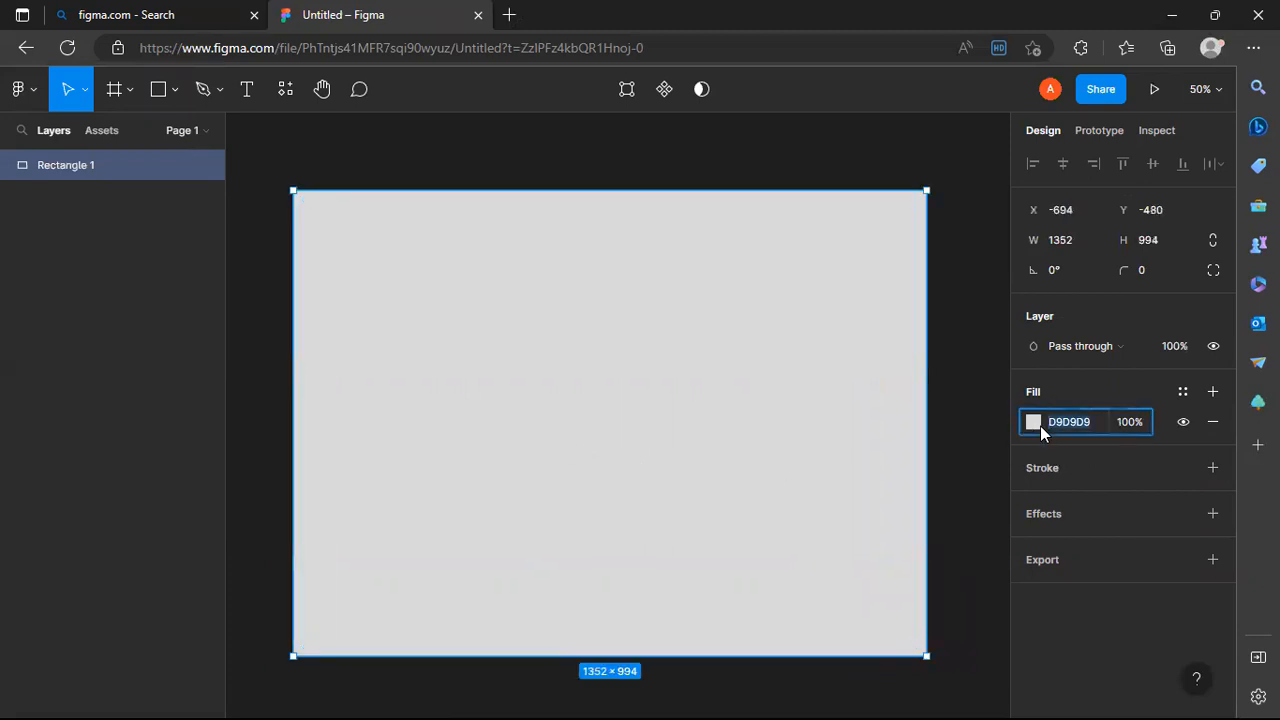
type("ffffff")
key("Return")
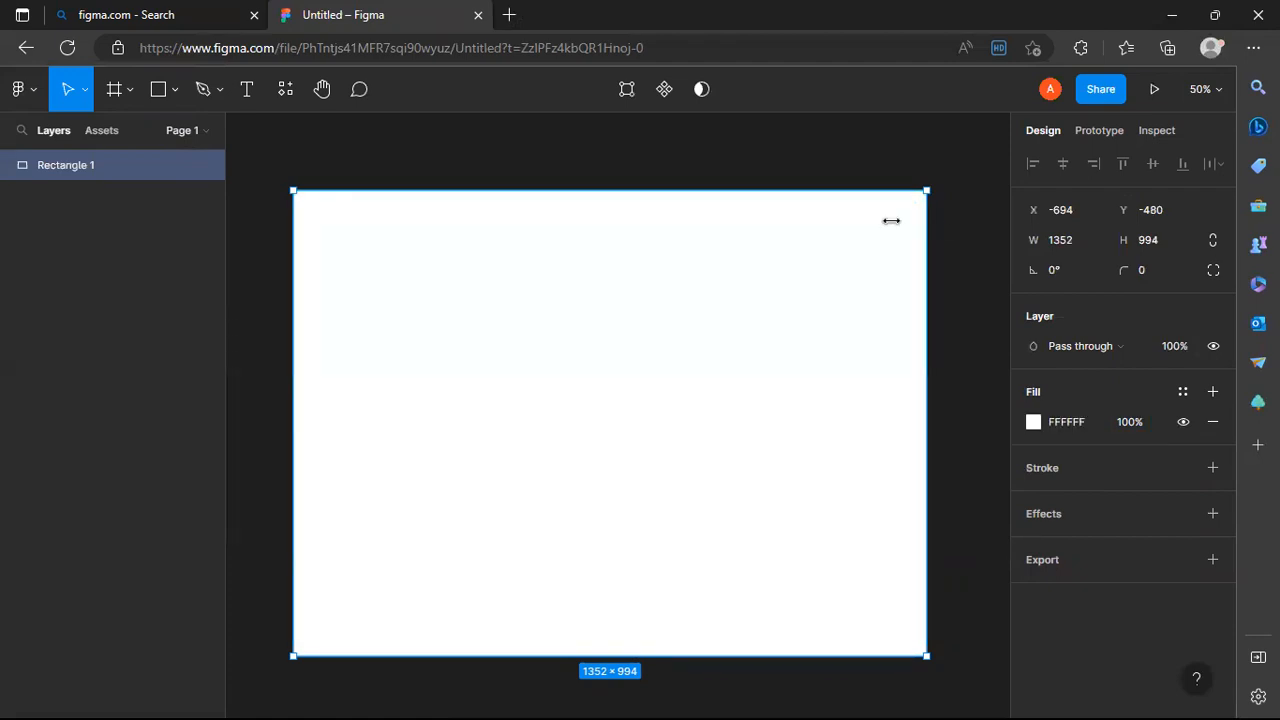
left_click(128, 484)
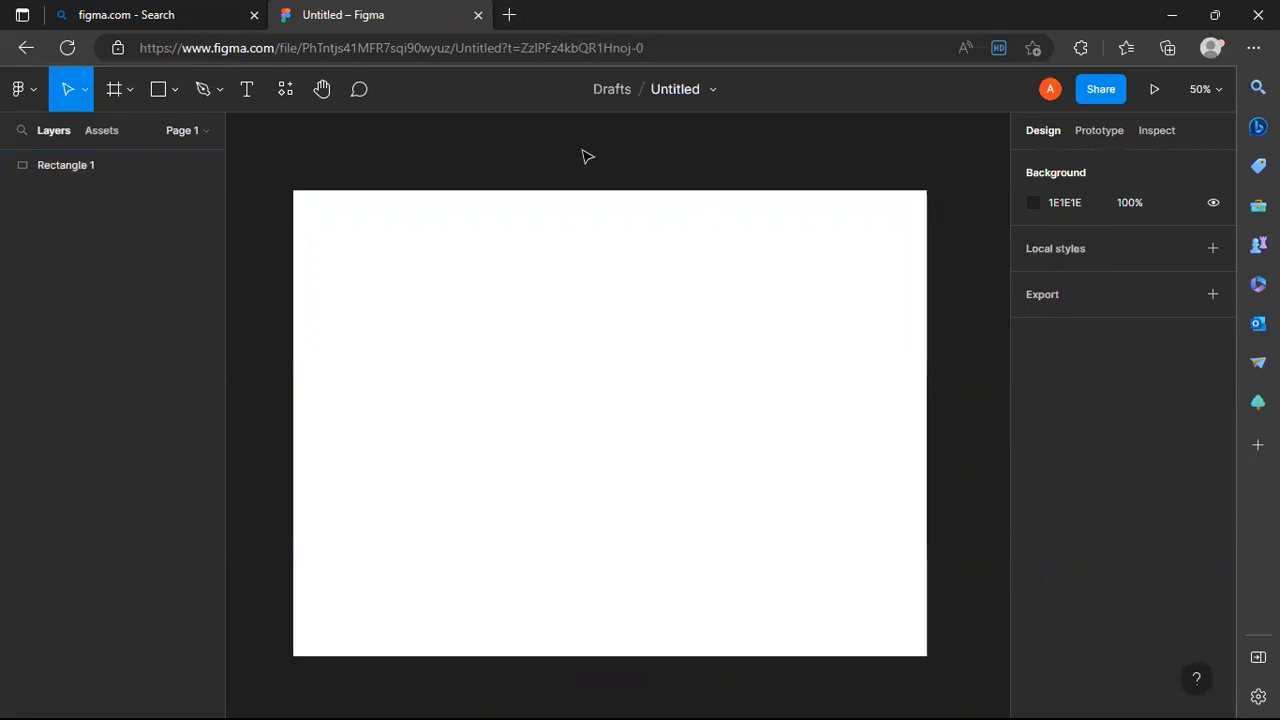
- Draw a header rectangle of about 1352 × 78 across the full width of the white rectangle's upper edge
left_click(145, 93)
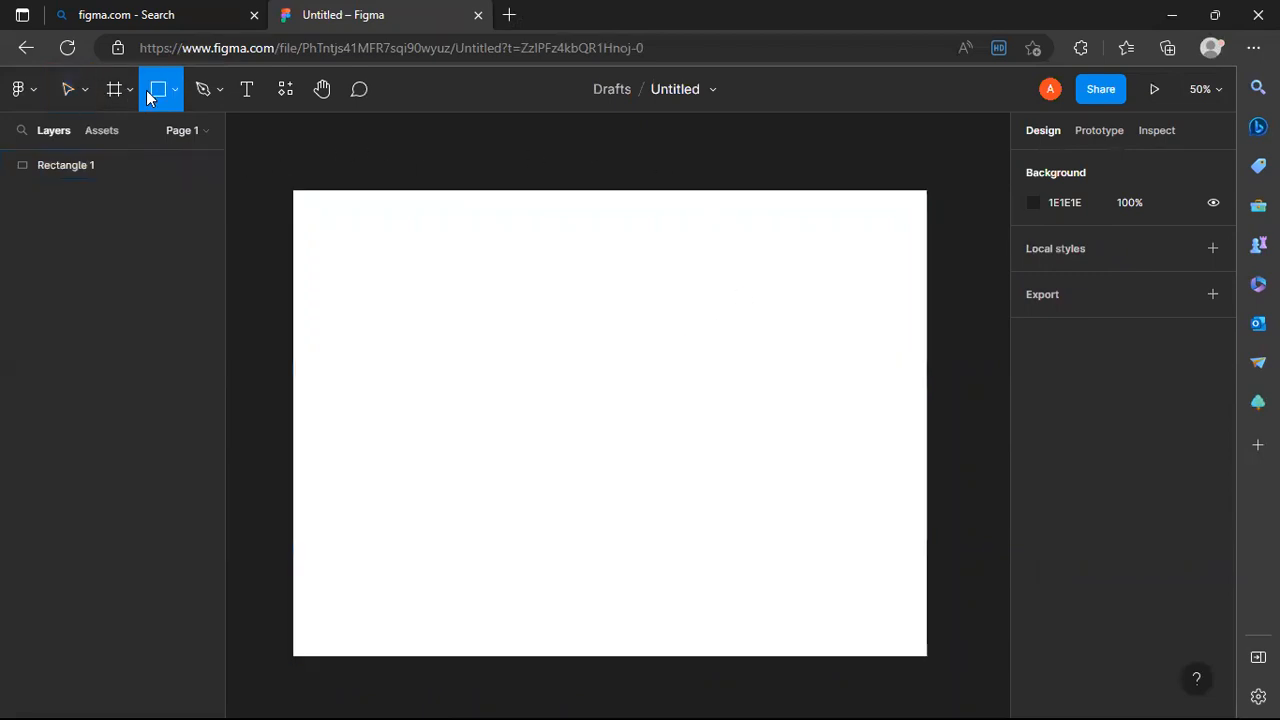
left_click(174, 90)
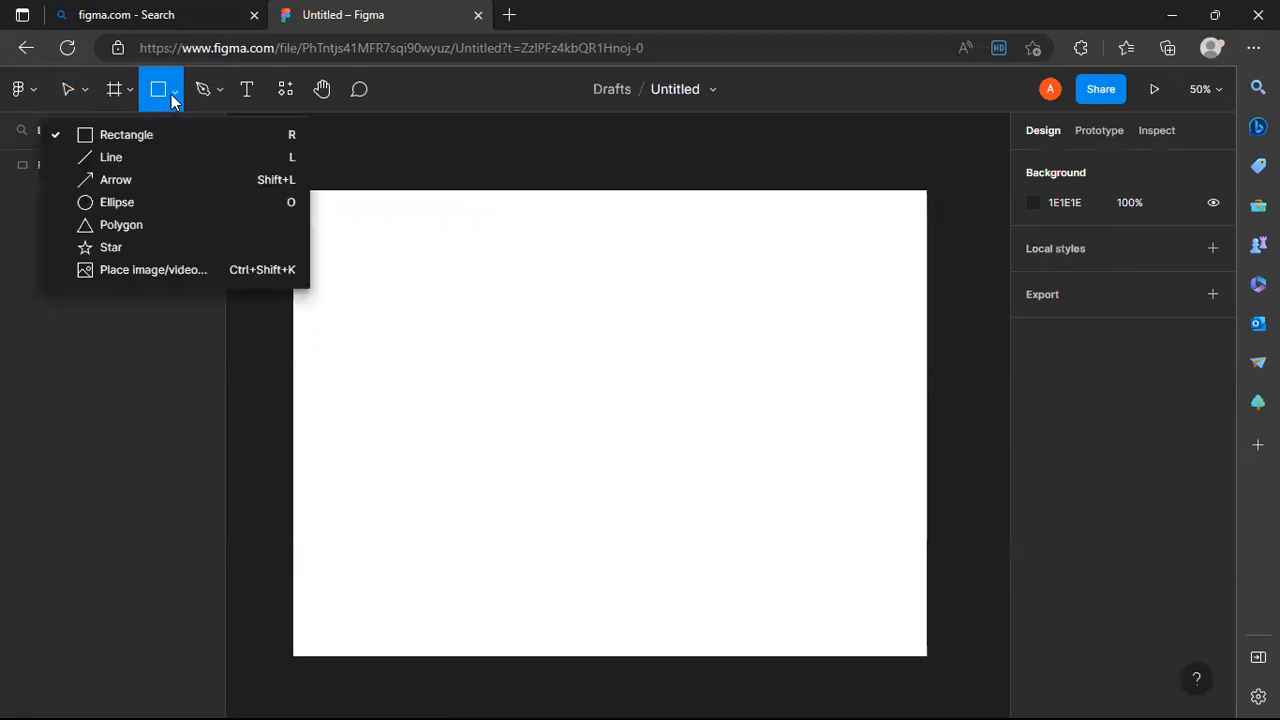
left_click(142, 138)
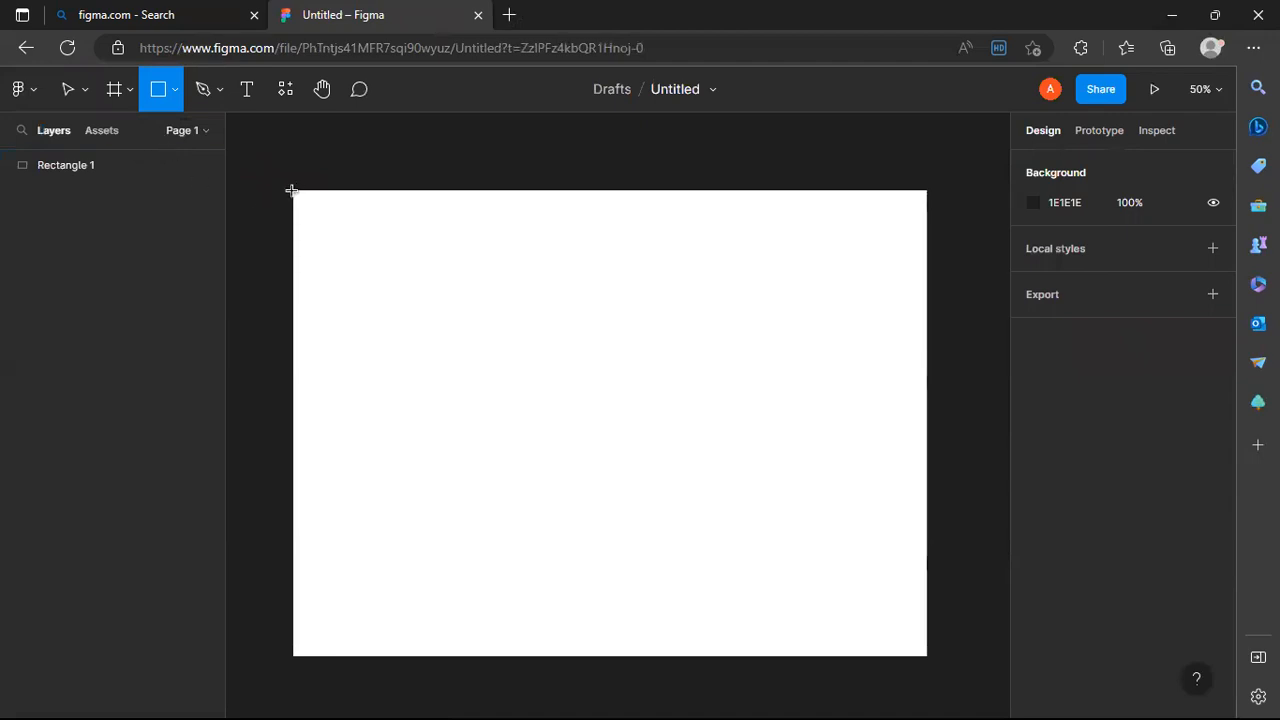
left_click_drag(291, 190, 927, 228)
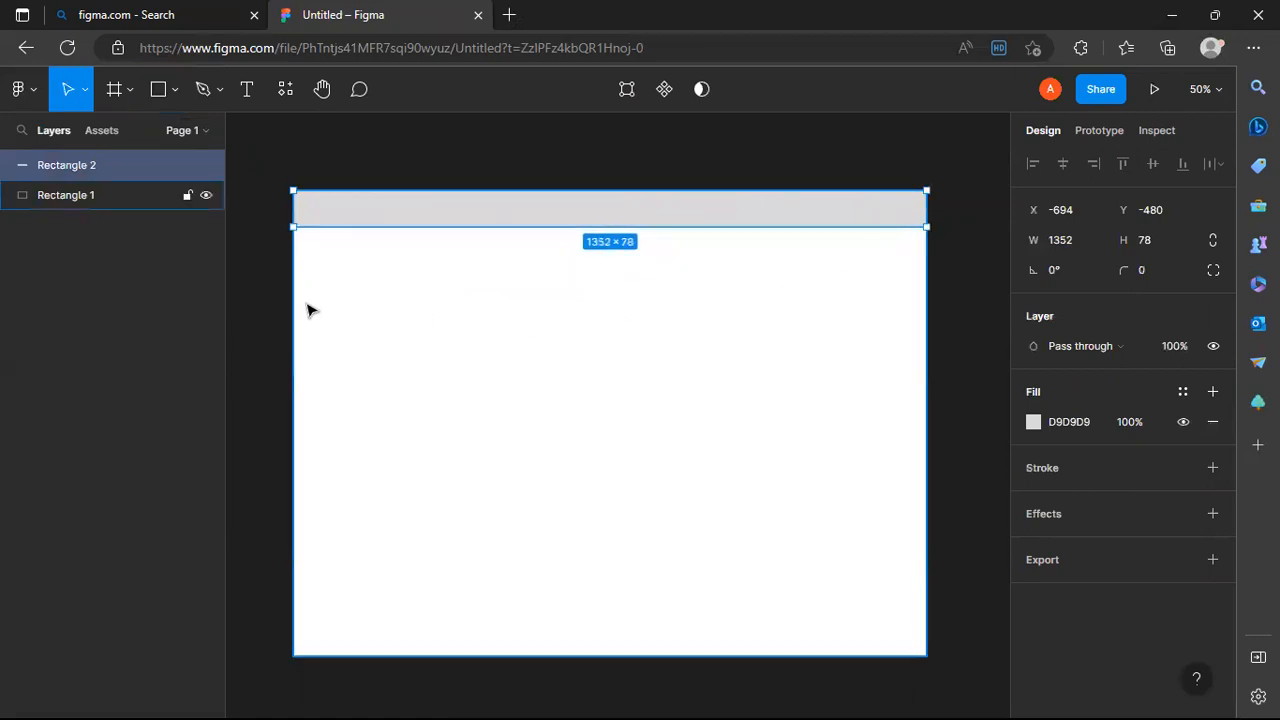
left_click(270, 318)
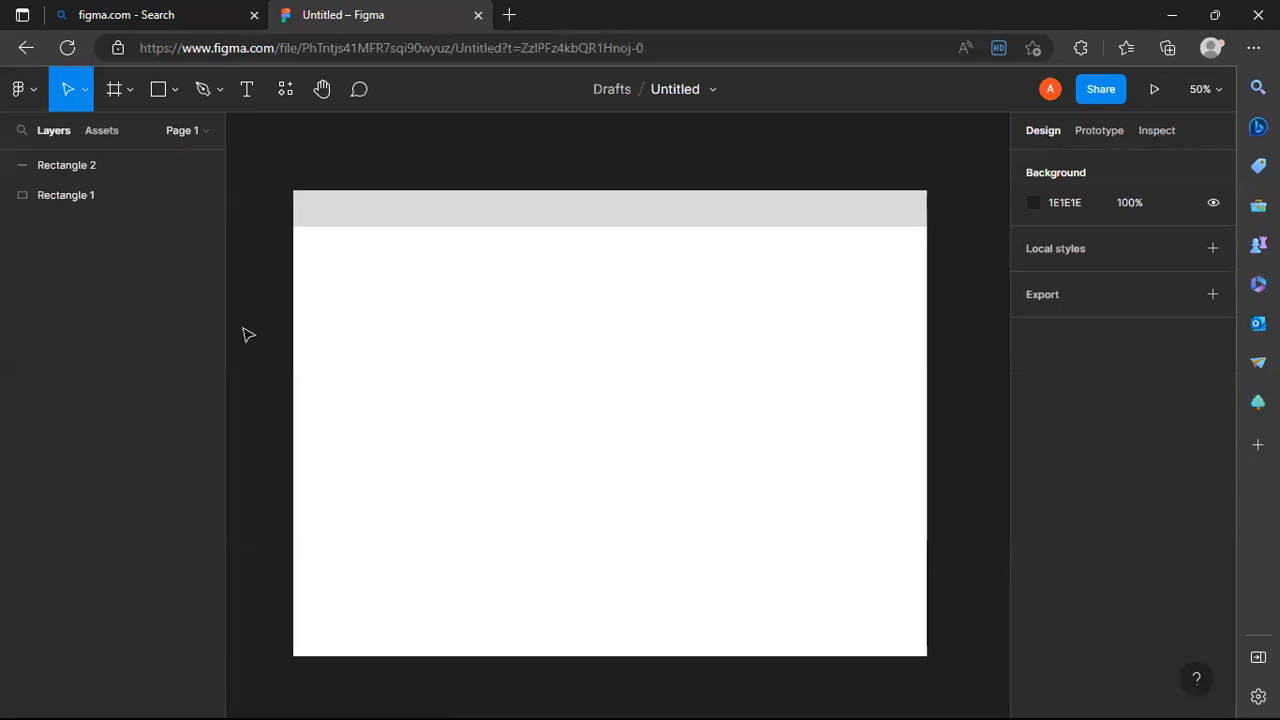
- Undo the drawn header rectangle and the white page rectangle
key("ctrl+z")
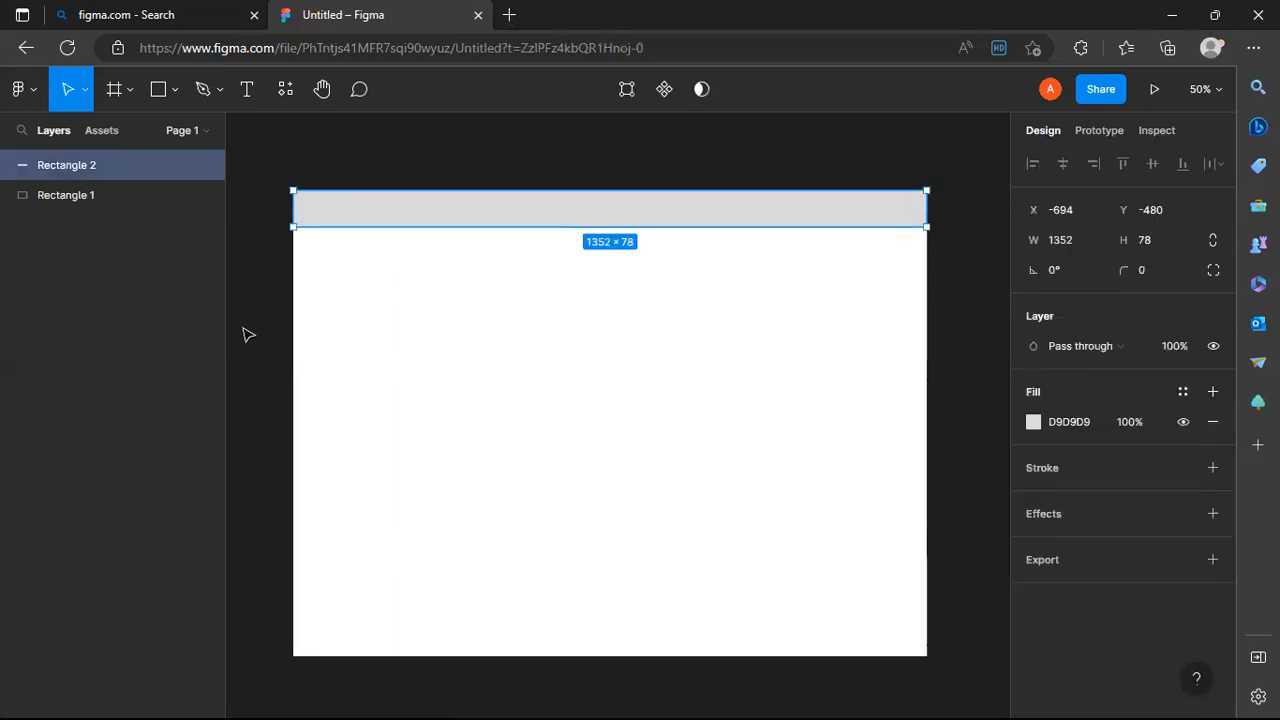
key("ctrl+z")
key("ctrl+z")
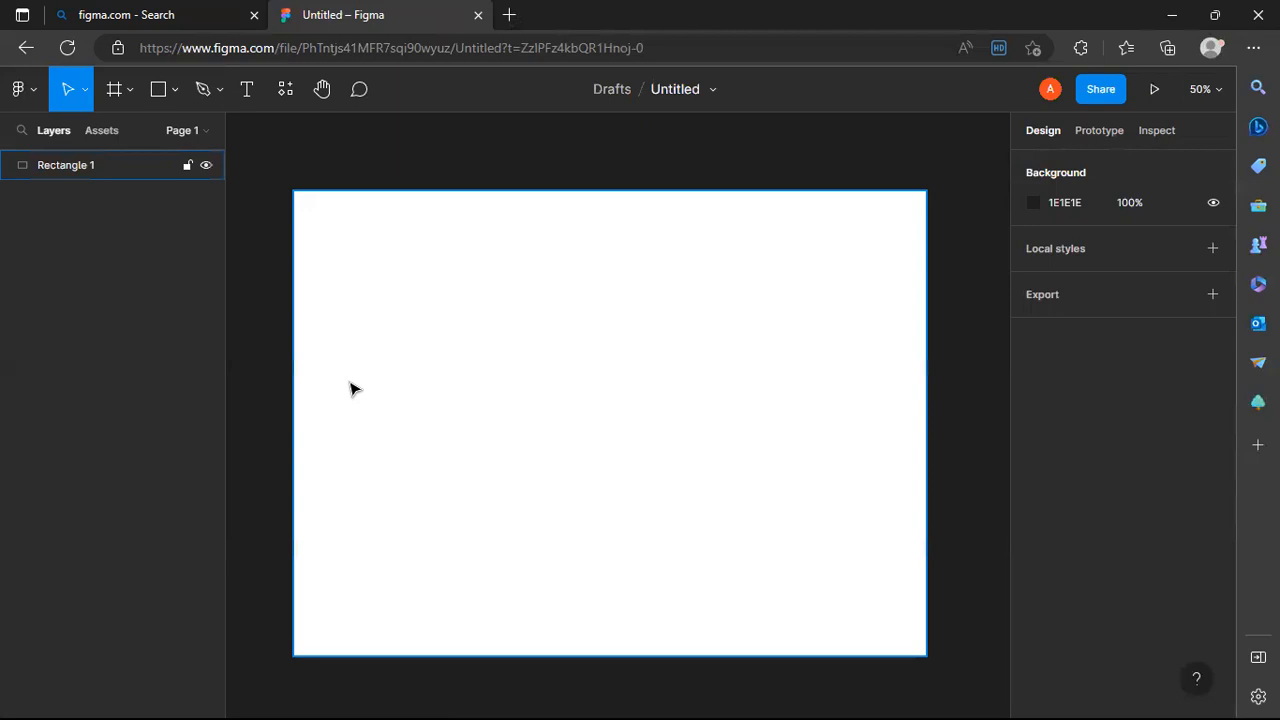
- Draw a custom page frame of about 1418 × 1126 in the middle of the canvas
left_click(128, 91)
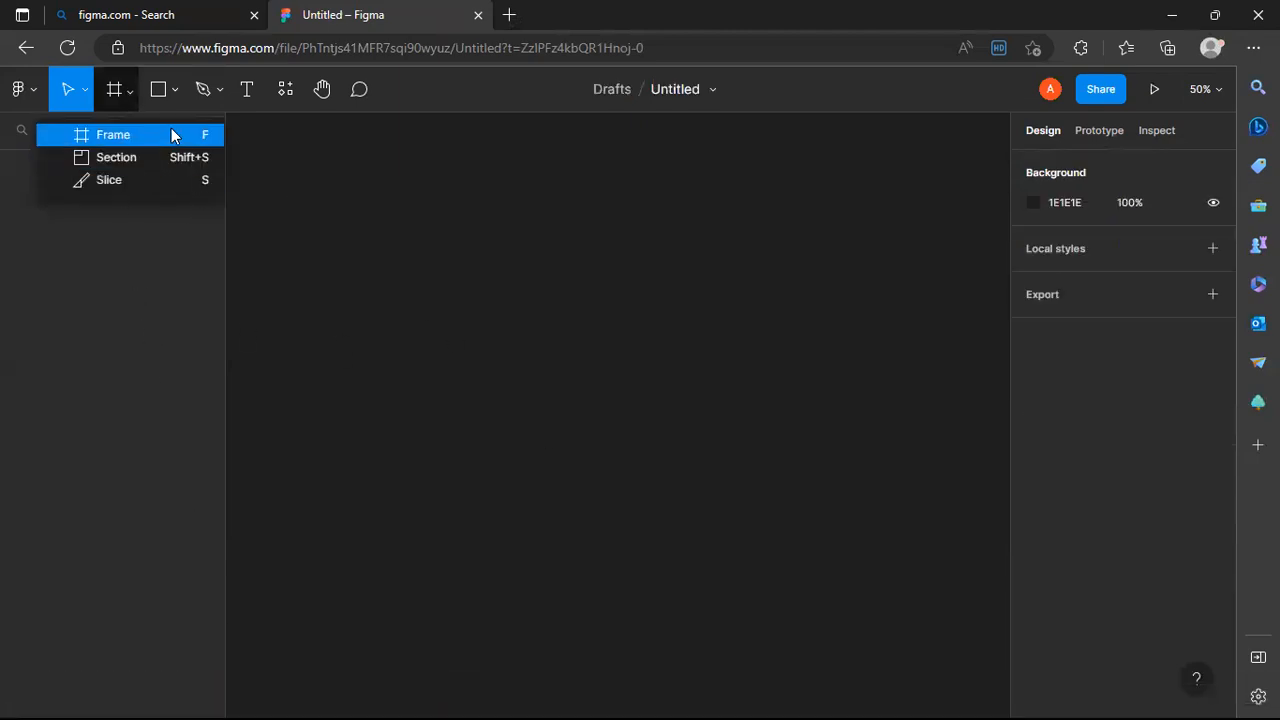
left_click(168, 133)
scroll(1125, 424, "down", 2)
scroll(1126, 435, "up", 2)
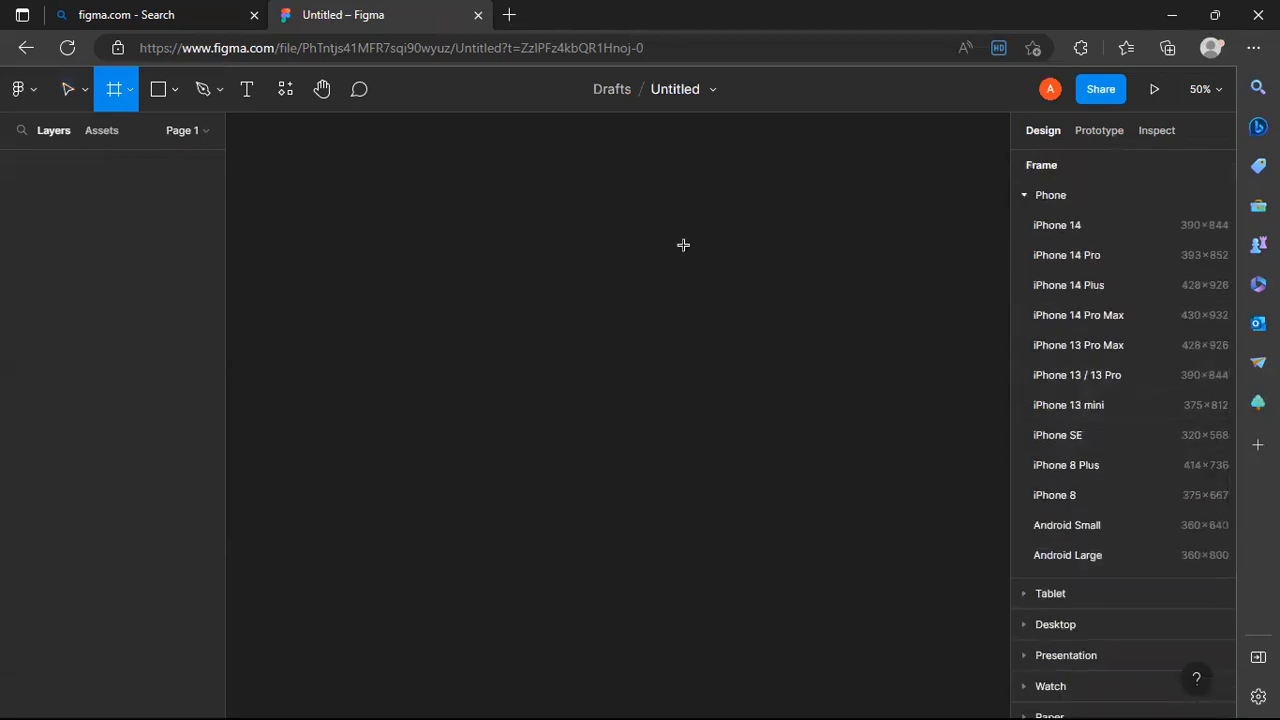
left_click_drag(282, 161, 943, 686)
left_click_drag(620, 457, 641, 471)
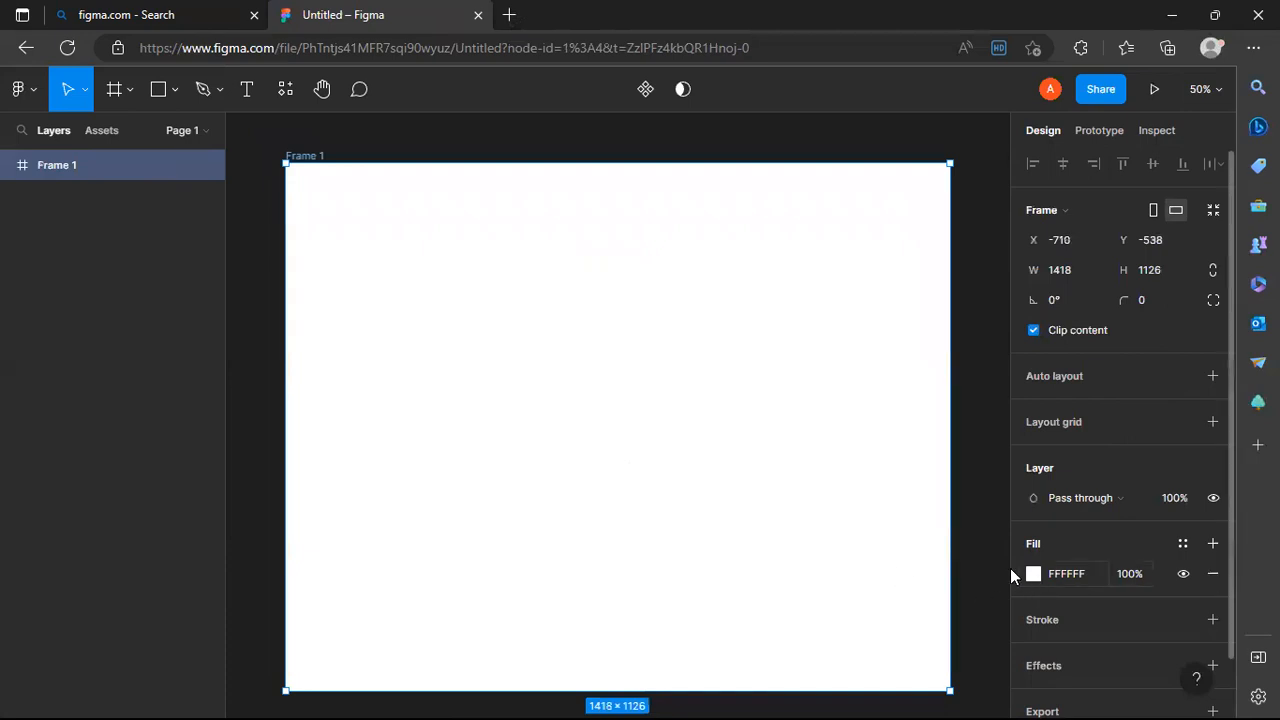
- Rename the new frame as "Home page"
right_click(131, 164)
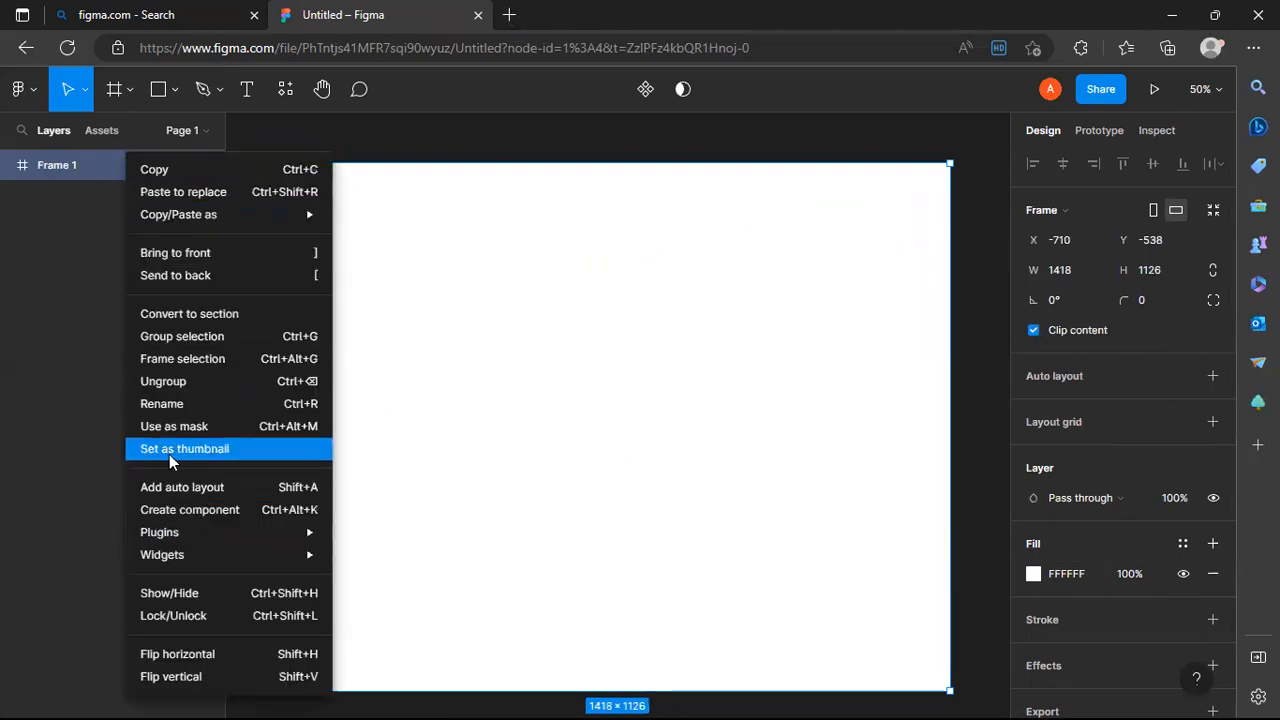
left_click(73, 384)
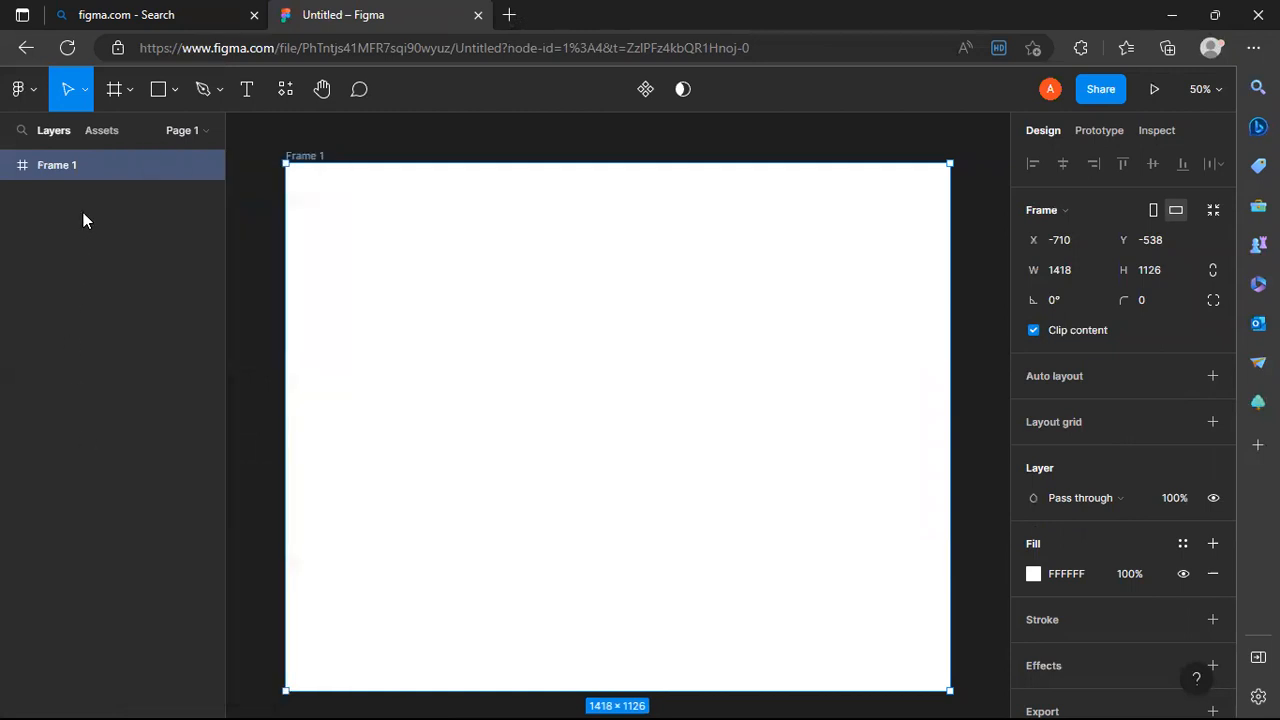
scroll(1180, 468, "down", 2)
scroll(1181, 478, "up", 2)
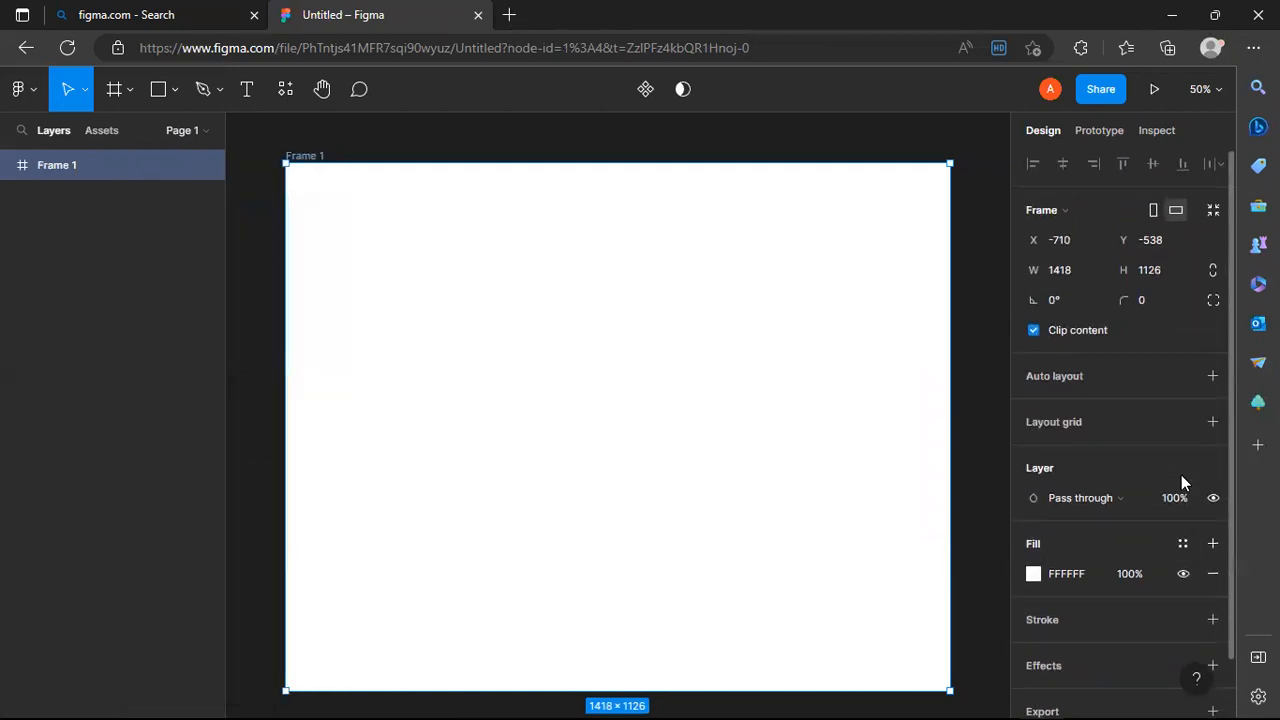
double_click(46, 168)
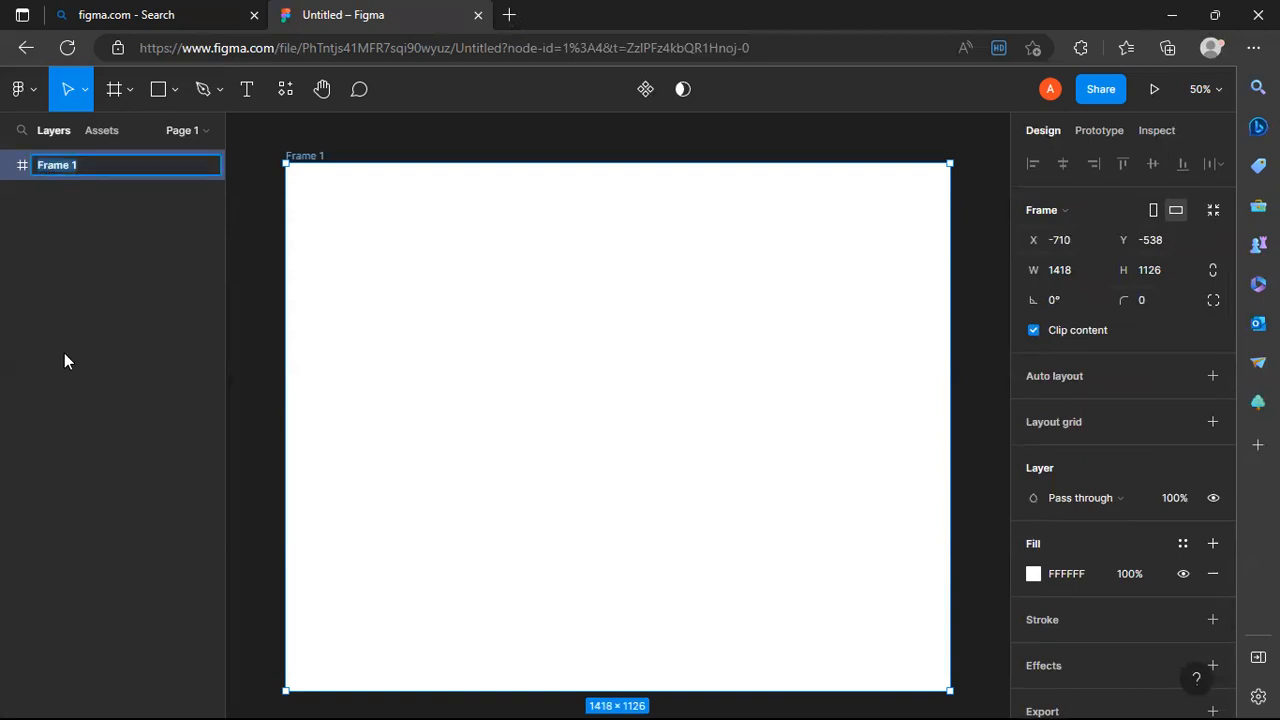
type("Home page")
left_click(64, 361)
- Draw a header rectangle of about 1418 × 96 across the full width of the Home page frame's upper edge
left_click(155, 93)
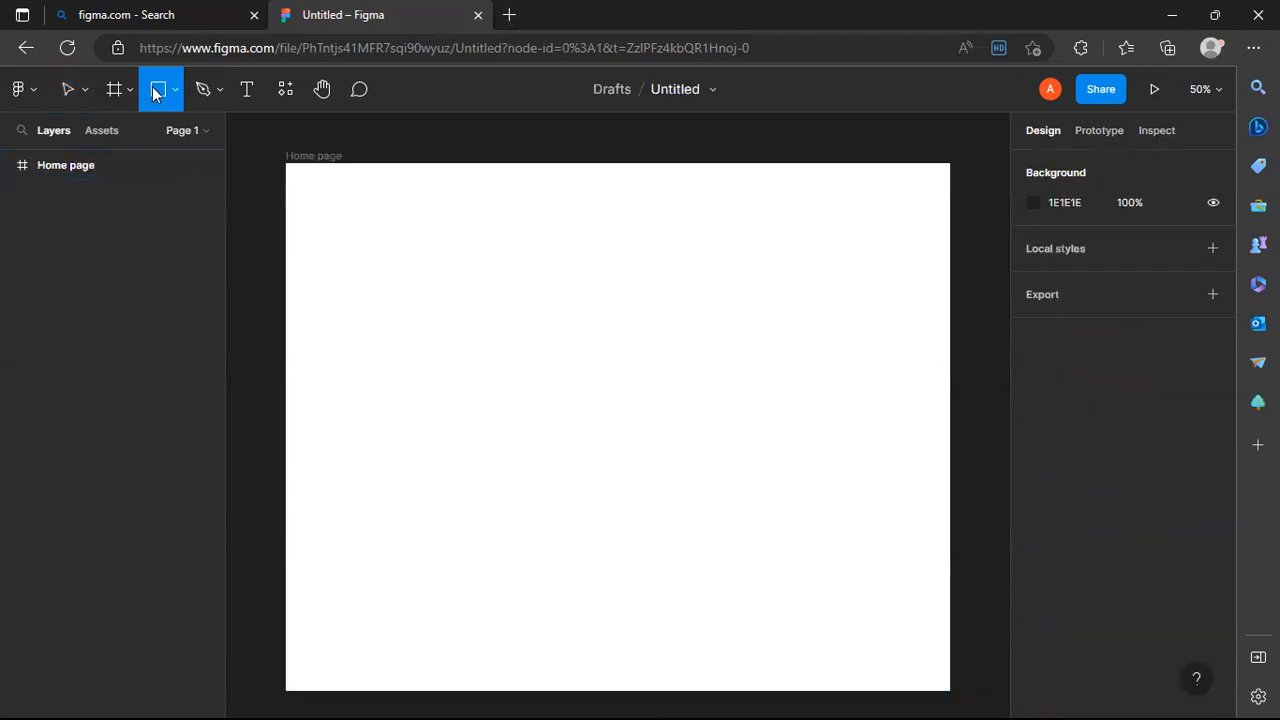
left_click(173, 91)
left_click(205, 135)
mouse_move(285, 162)
left_mouse_down()
mouse_move(349, 197)
mouse_move(714, 206)
mouse_move(983, 194)
mouse_move(937, 199)
mouse_move(951, 209)
left_mouse_up()
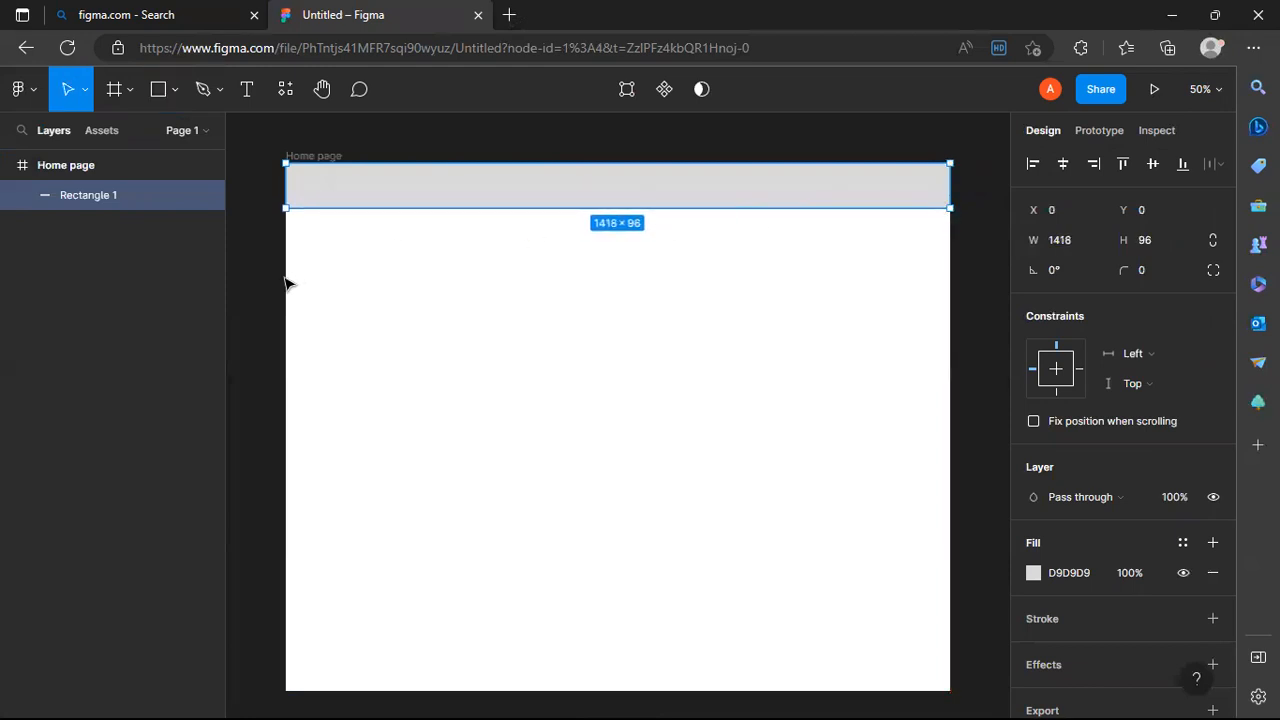
left_click(252, 289)
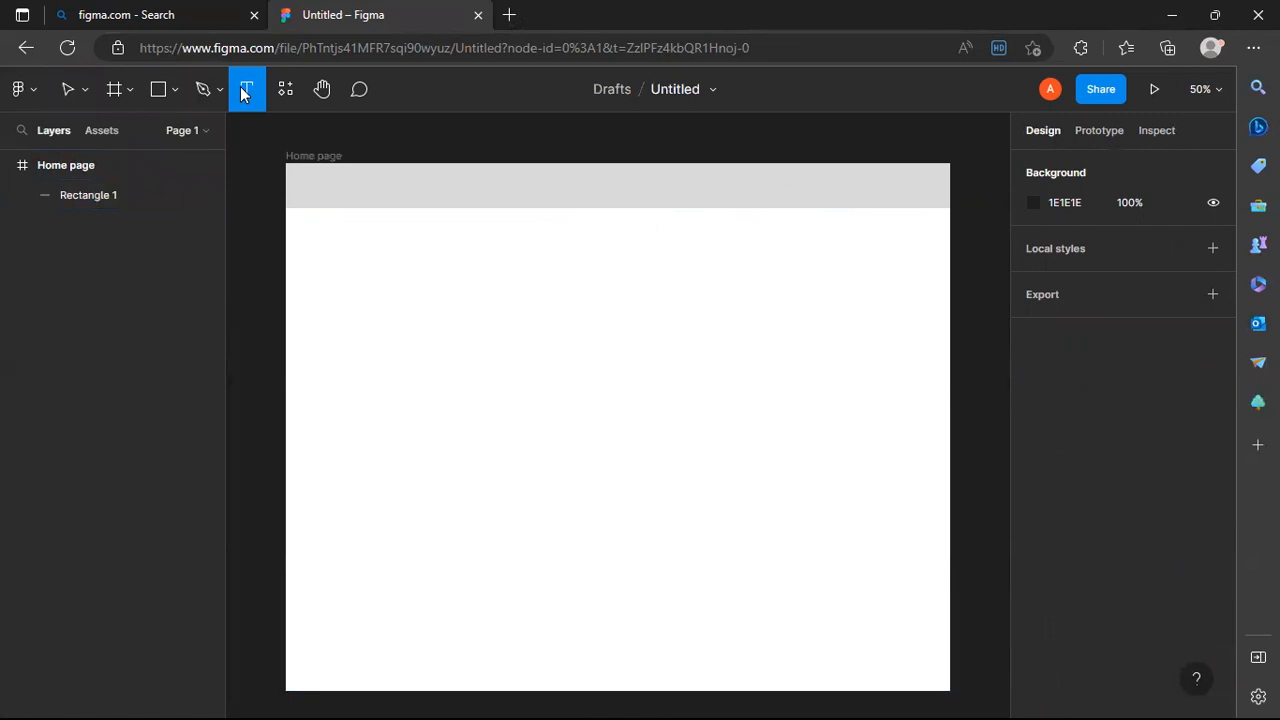
left_click(132, 89)
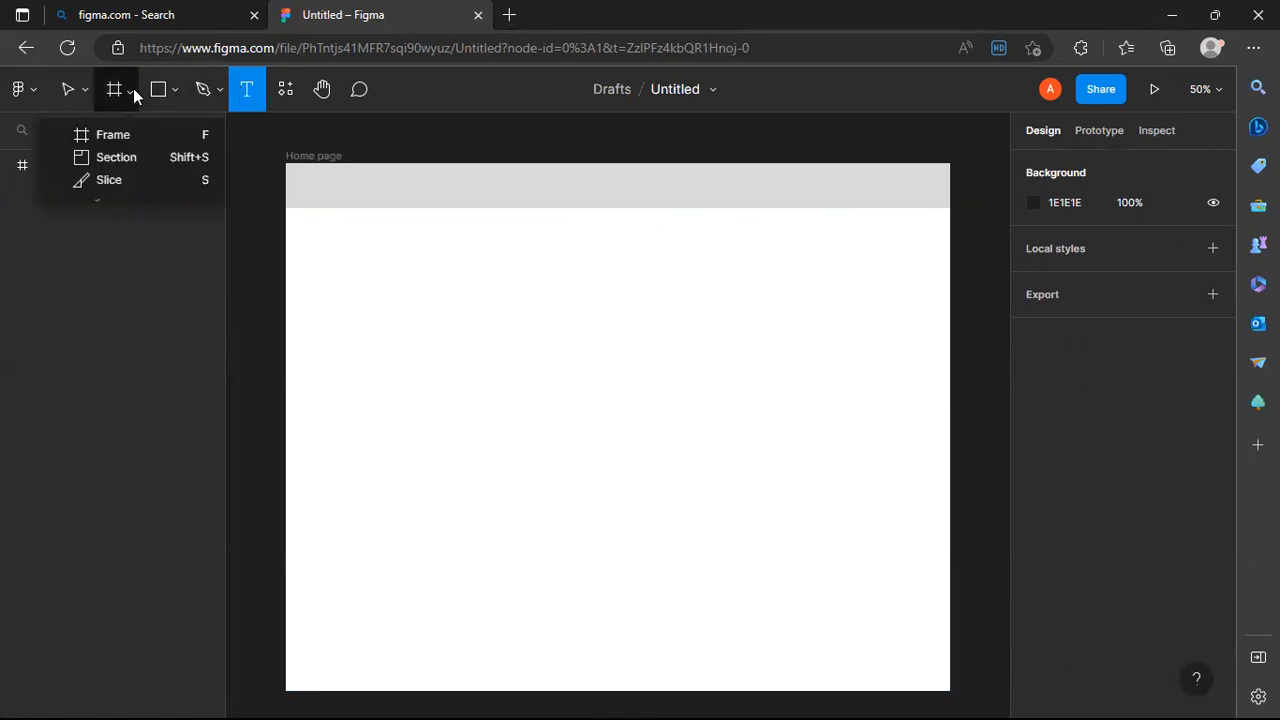
left_click(73, 284)
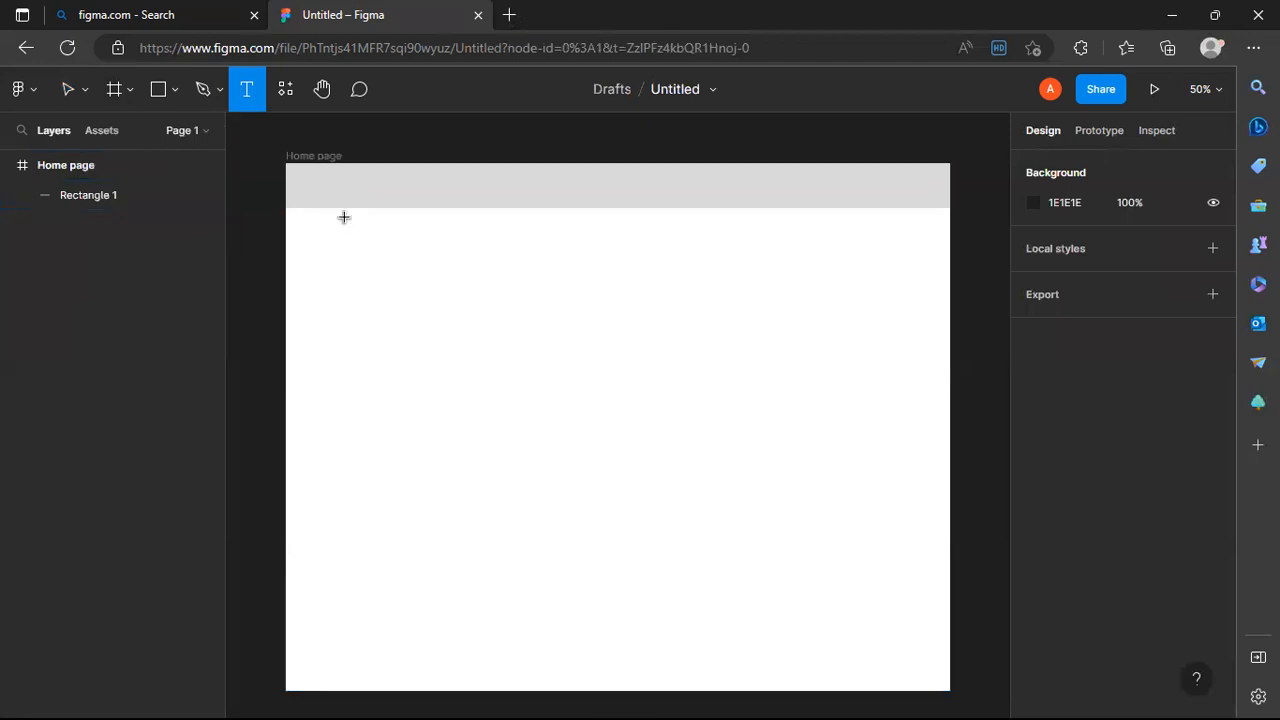
left_click_drag(338, 172, 725, 208)
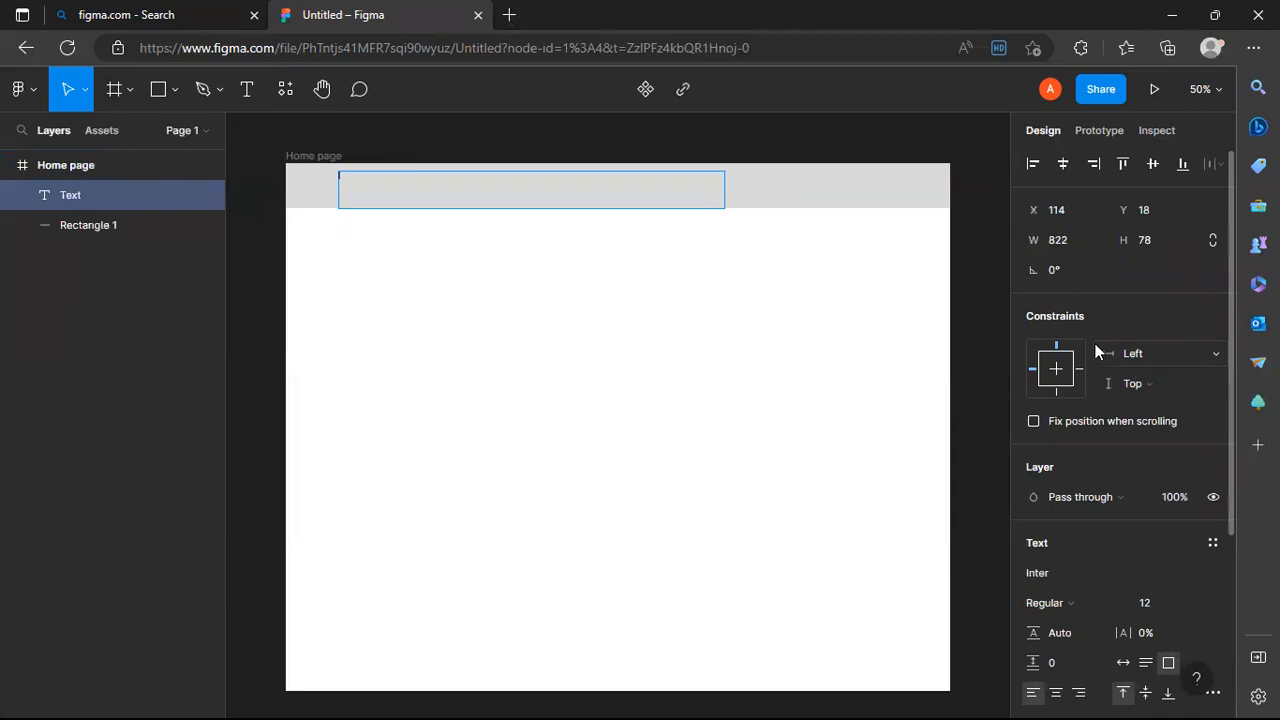
scroll(1094, 450, "down", 3)
scroll(1017, 457, "up", 3)
scroll(1017, 457, "down", 2)
scroll(657, 300, "down", 5)
scroll(657, 300, "up", 1)
scroll(657, 300, "up", 5)
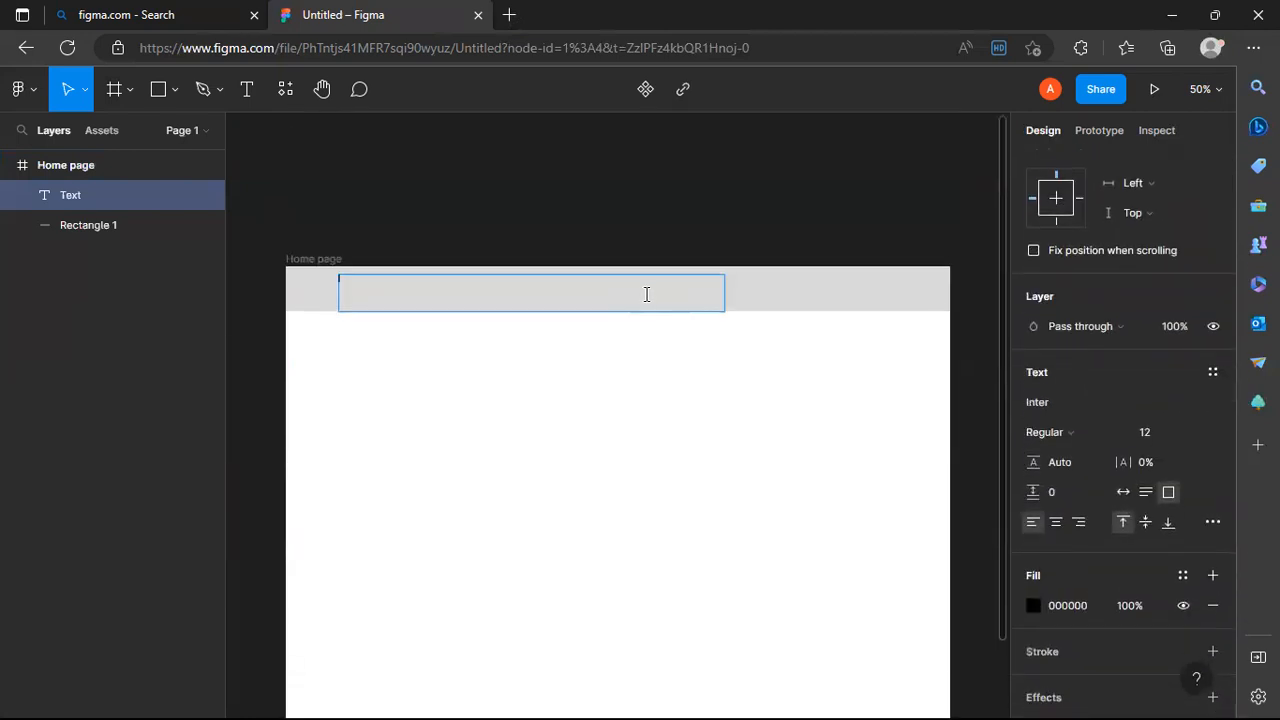
key("Escape")
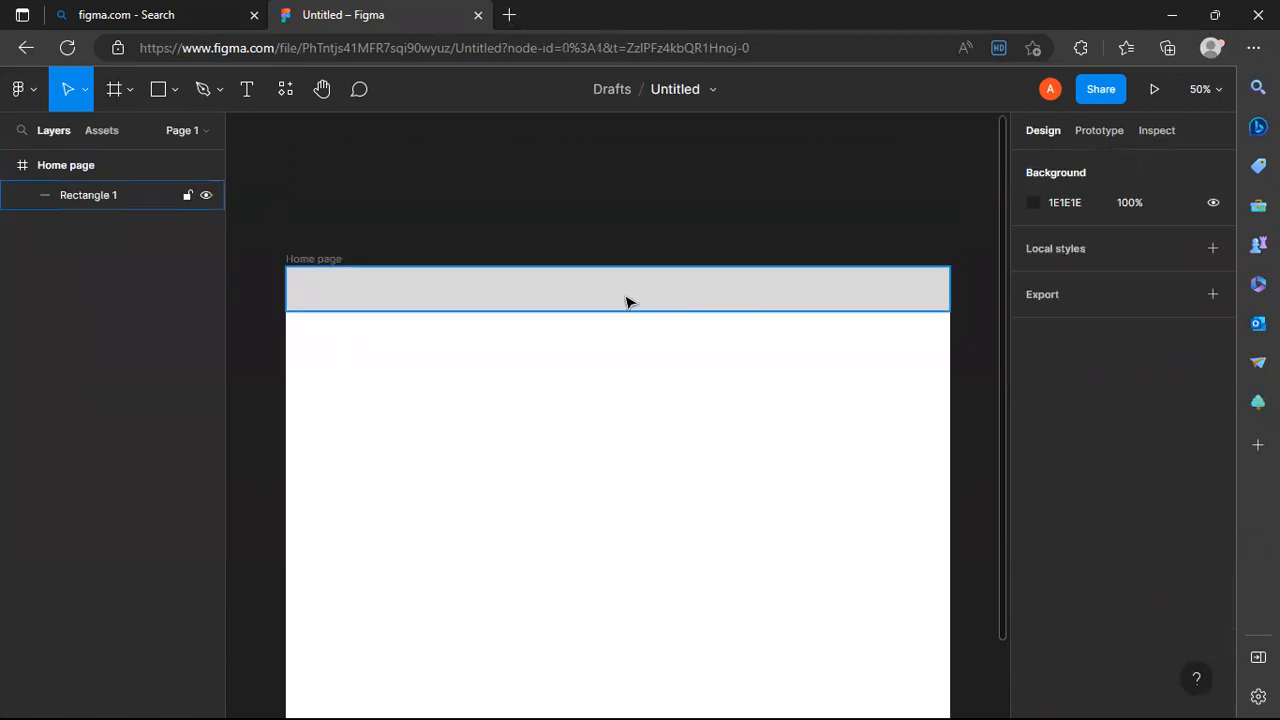
- Replace the grey header rectangle with a section of about 1418 × 100 across the Home page frame's upper edge
left_click(116, 195)
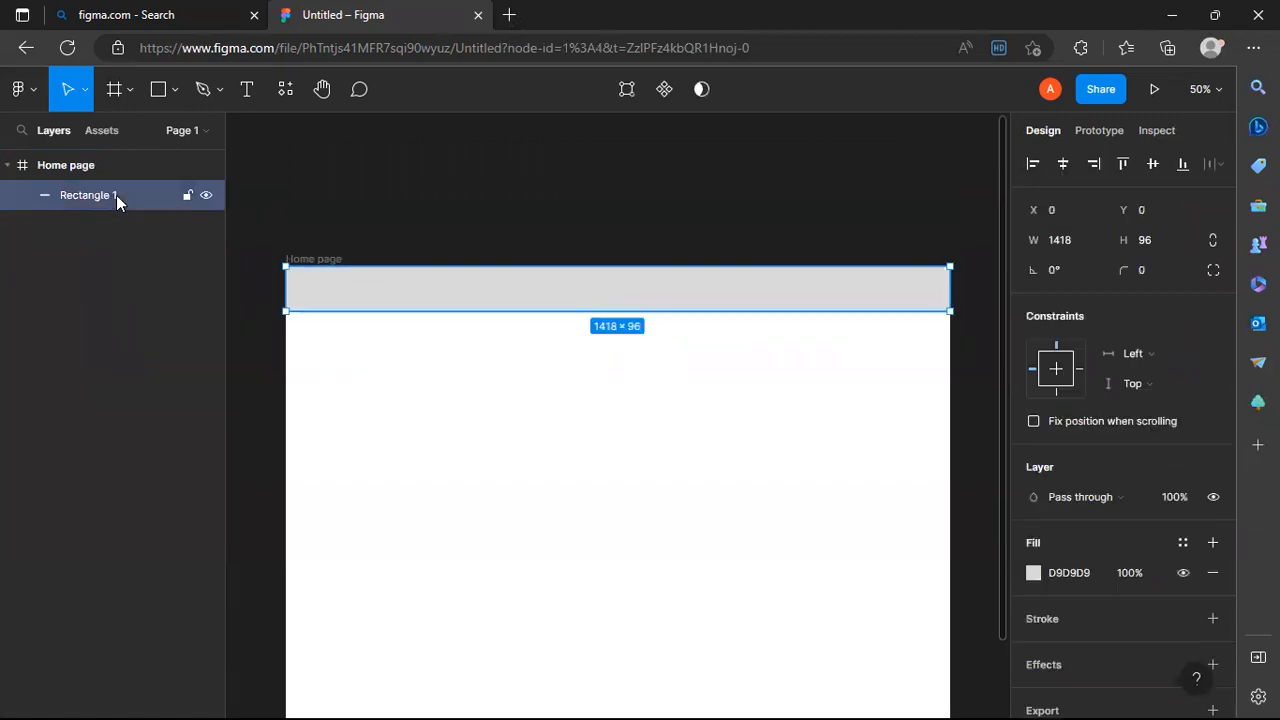
key("Delete")
left_click(118, 88)
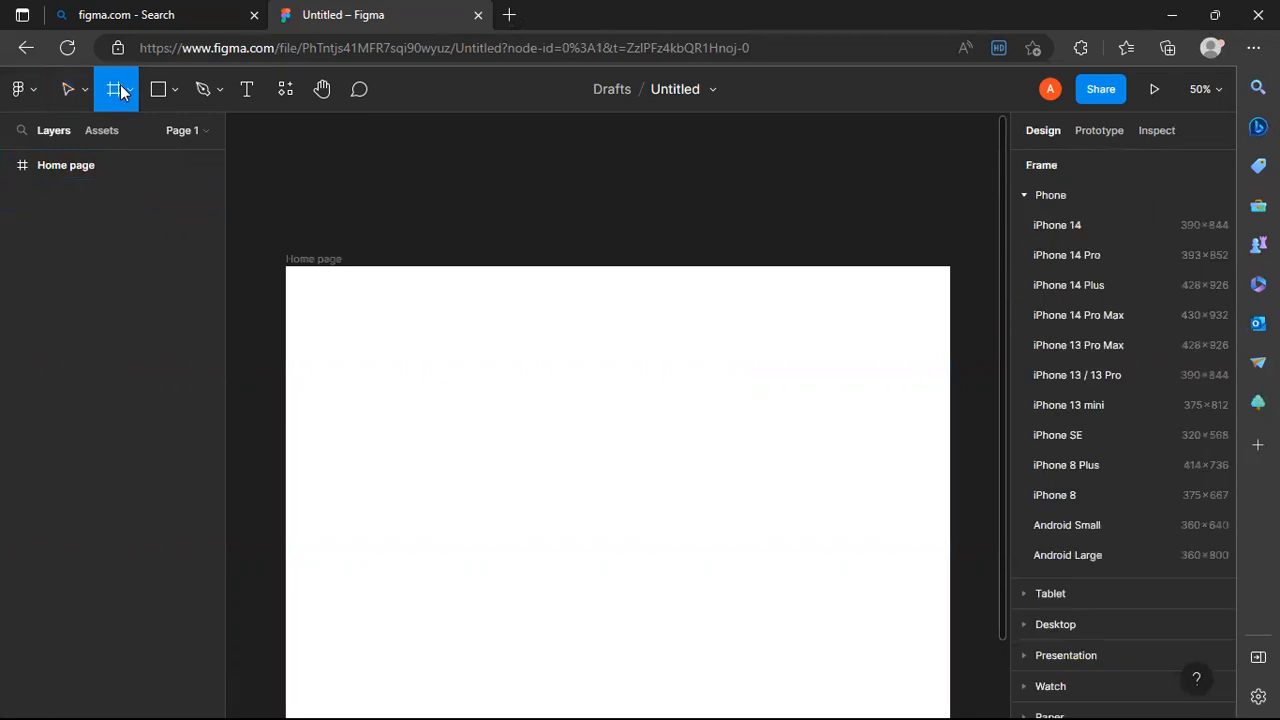
left_click(128, 96)
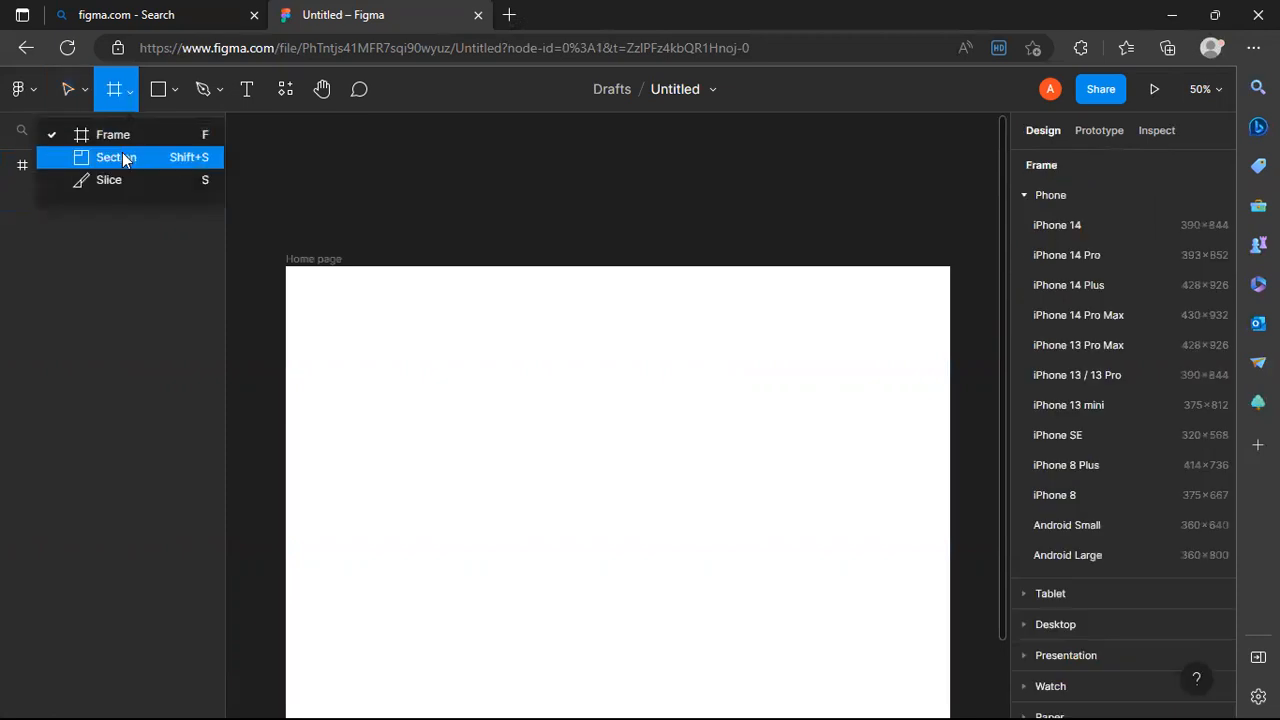
left_click(159, 305)
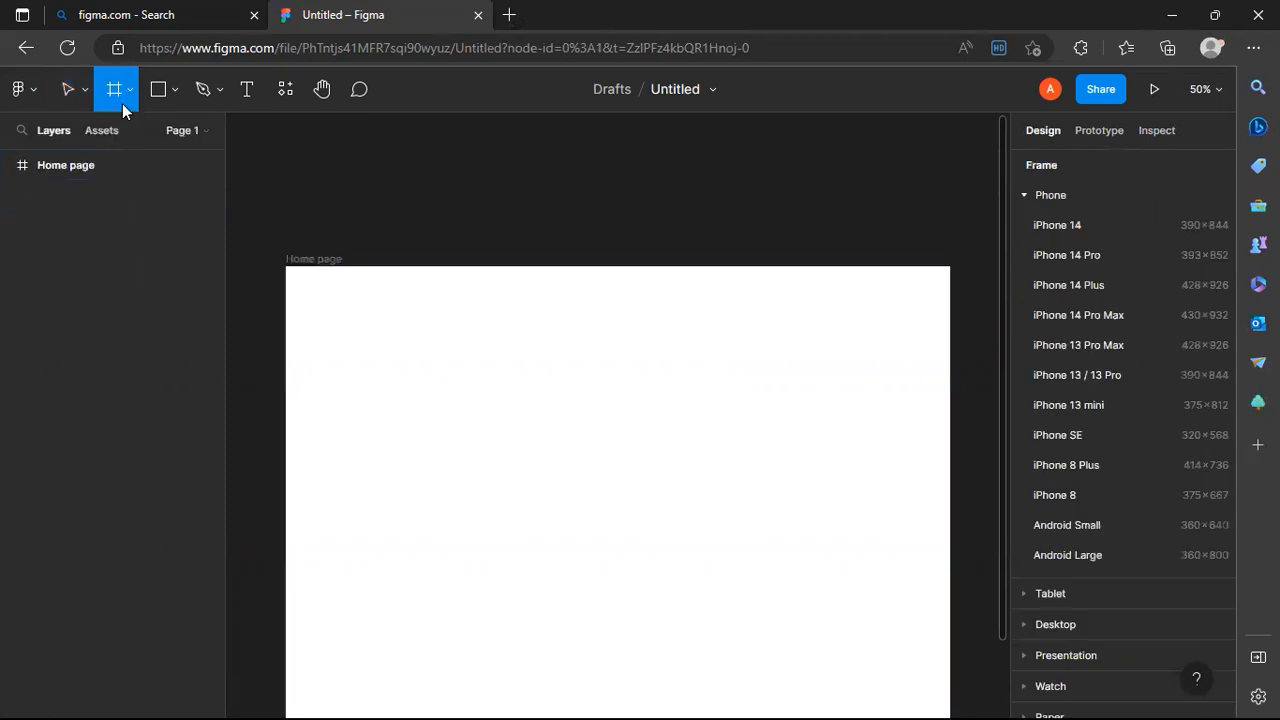
left_click(125, 100)
left_click(110, 158)
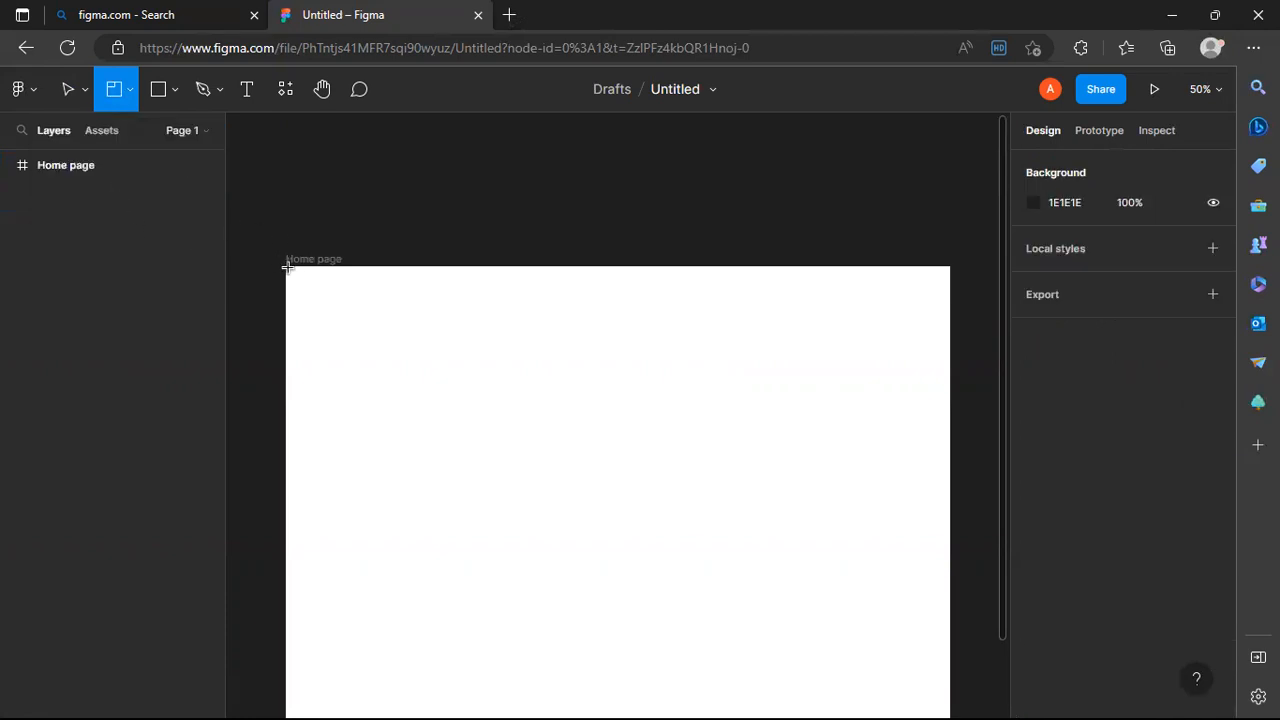
left_click_drag(287, 267, 950, 313)
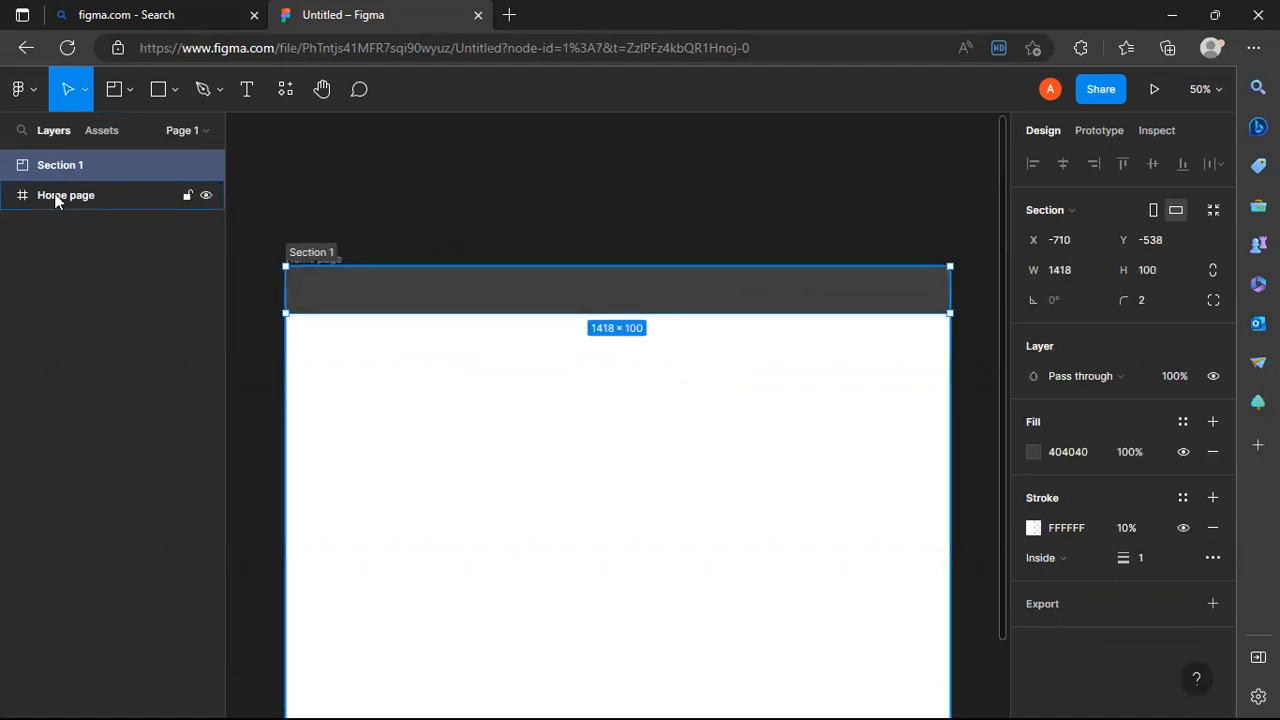
- Try placing the new section beneath the Home page frame in the layer order and restore it above the frame
mouse_move(53, 169)
left_mouse_down()
mouse_move(46, 198)
mouse_move(38, 171)
left_mouse_up()
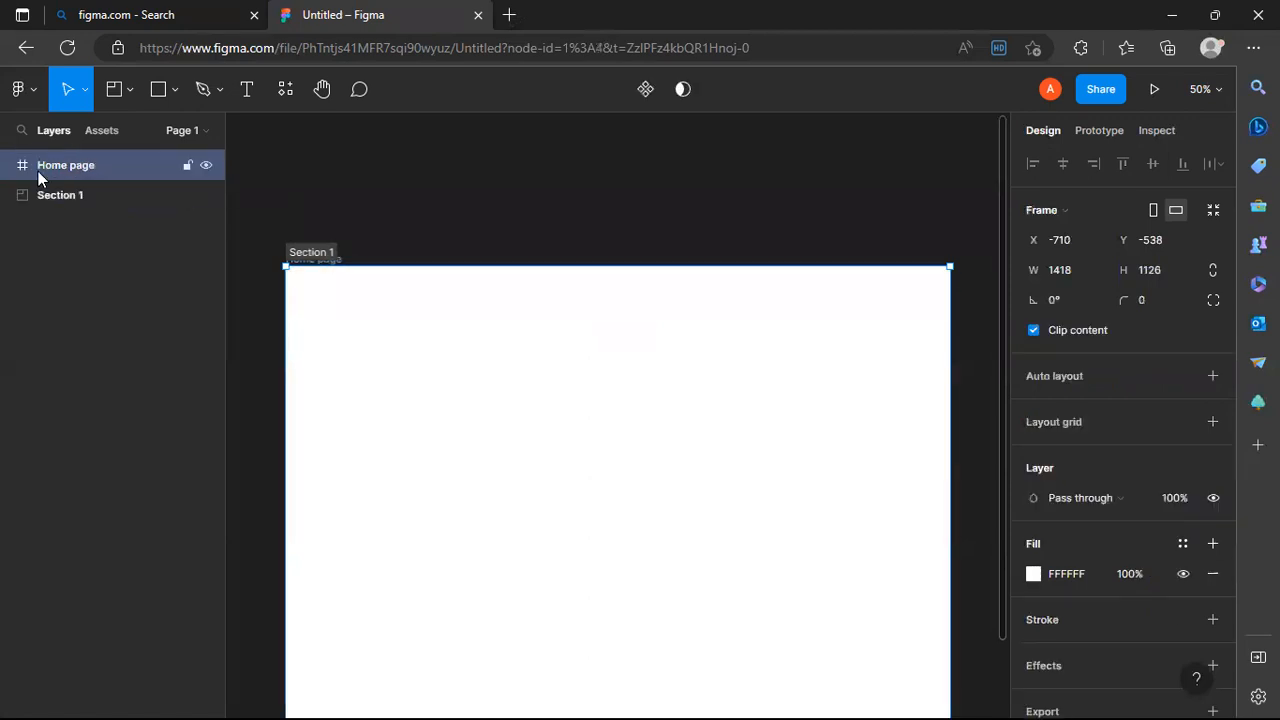
left_click(45, 197)
right_click(45, 197)
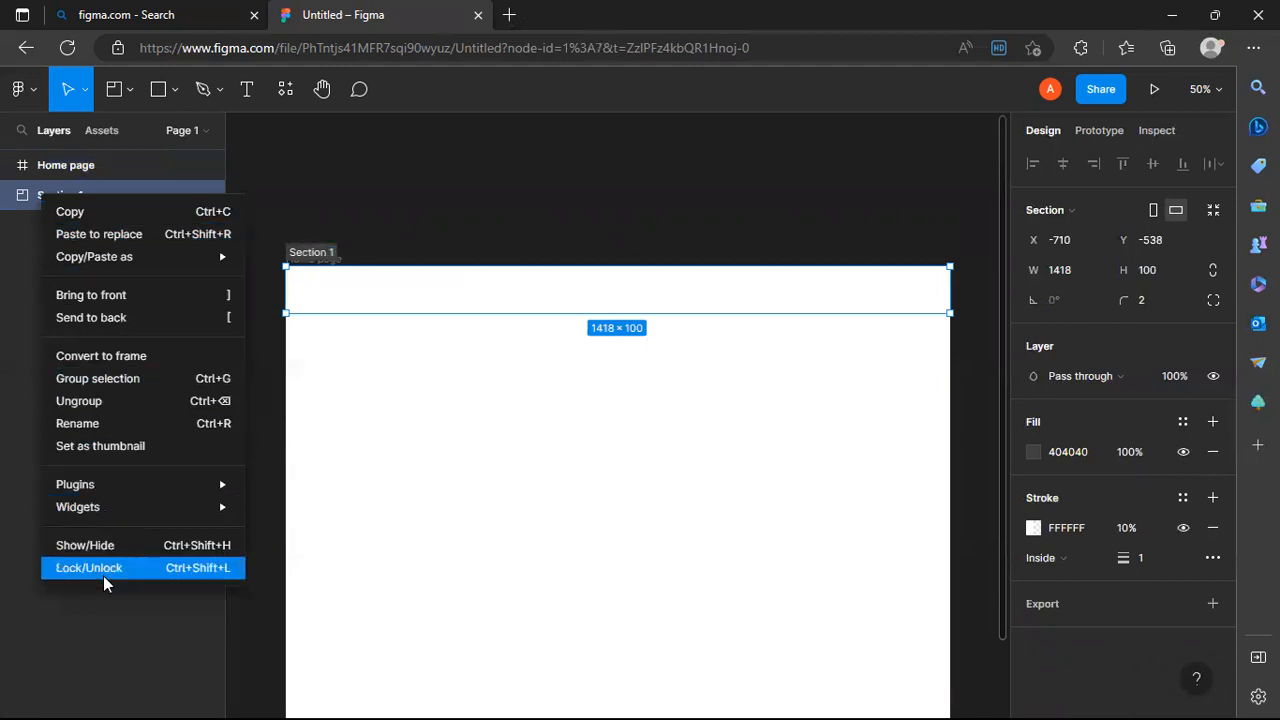
left_click(24, 200)
left_click_drag(27, 163, 49, 231)
left_click(41, 167)
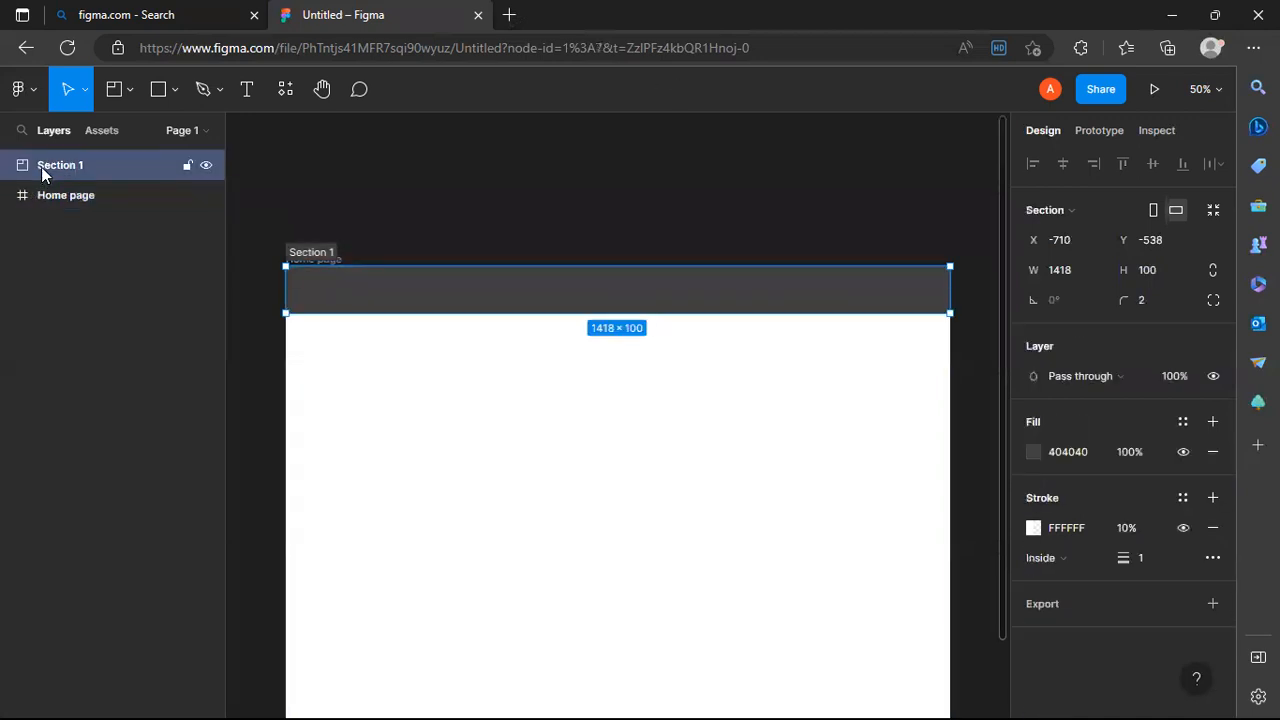
right_click(41, 167)
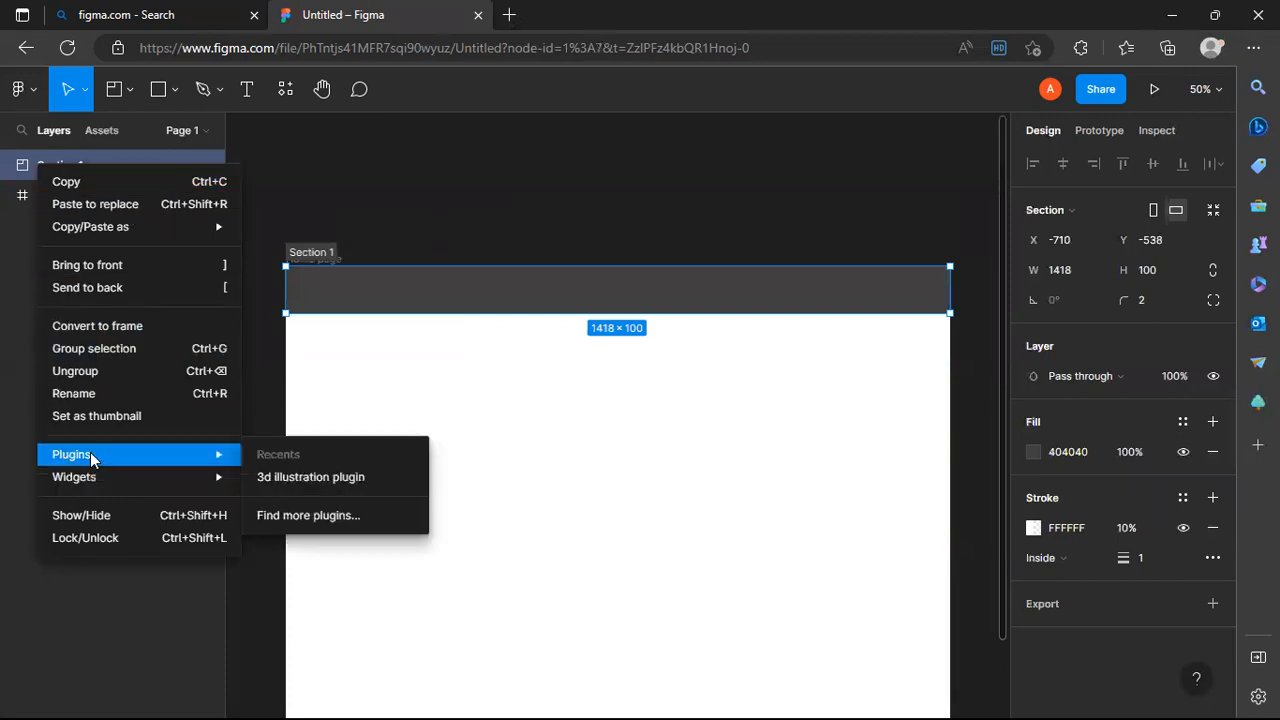
left_click(23, 402)
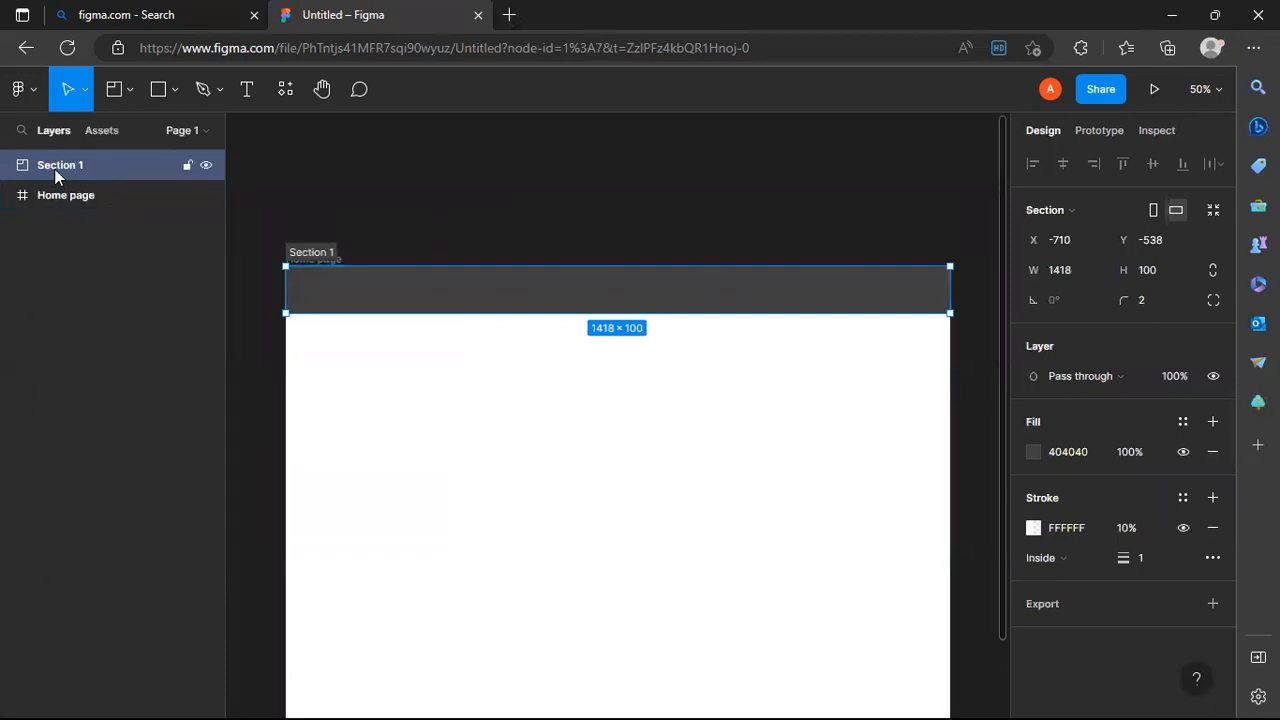
- Rename the header section as "Nav Bar"
double_click(55, 172)
type("Nav Bar")
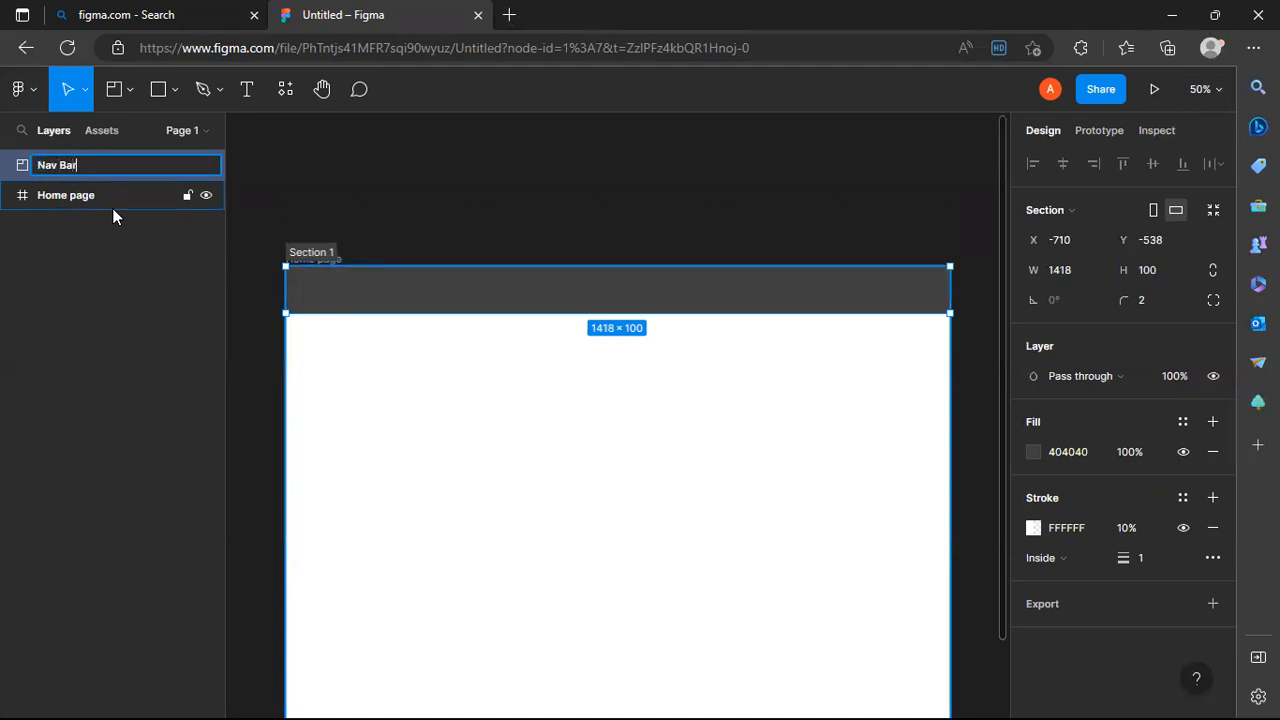
key("Return")
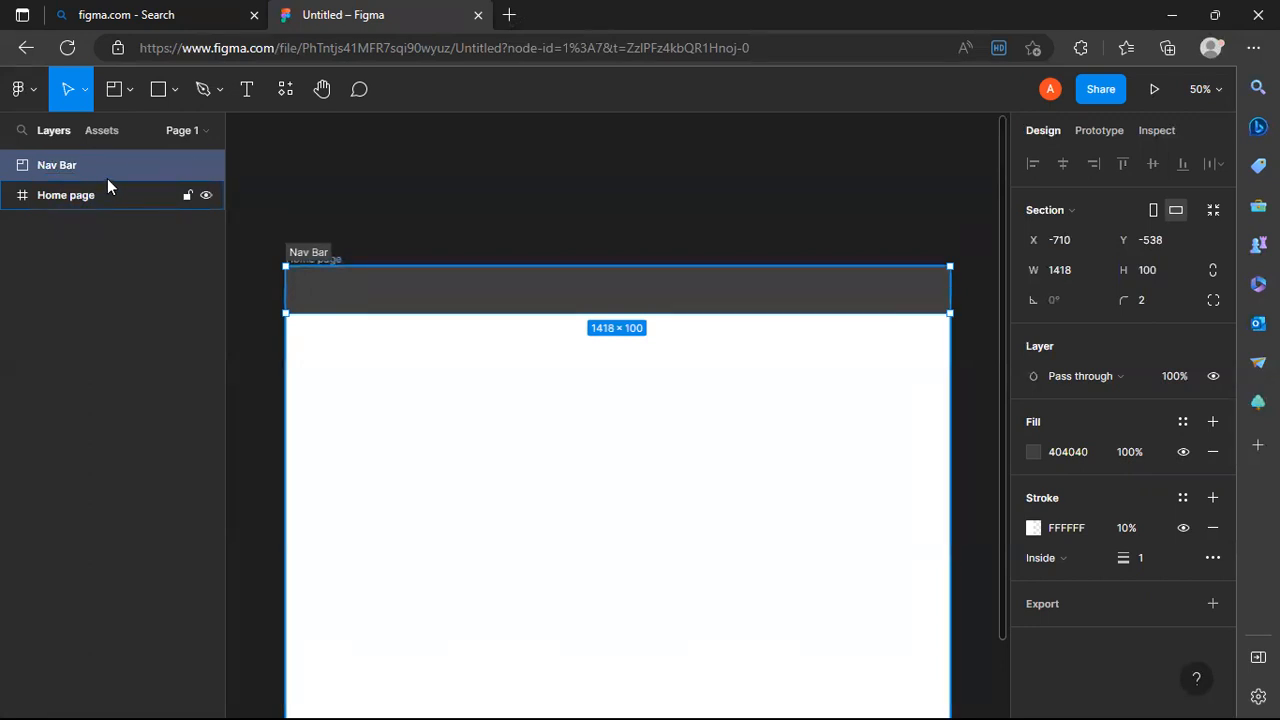
- Add a text box of about 286 × 50 in the Nav Bar section with the text "BASHA CODER"
left_click(128, 84)
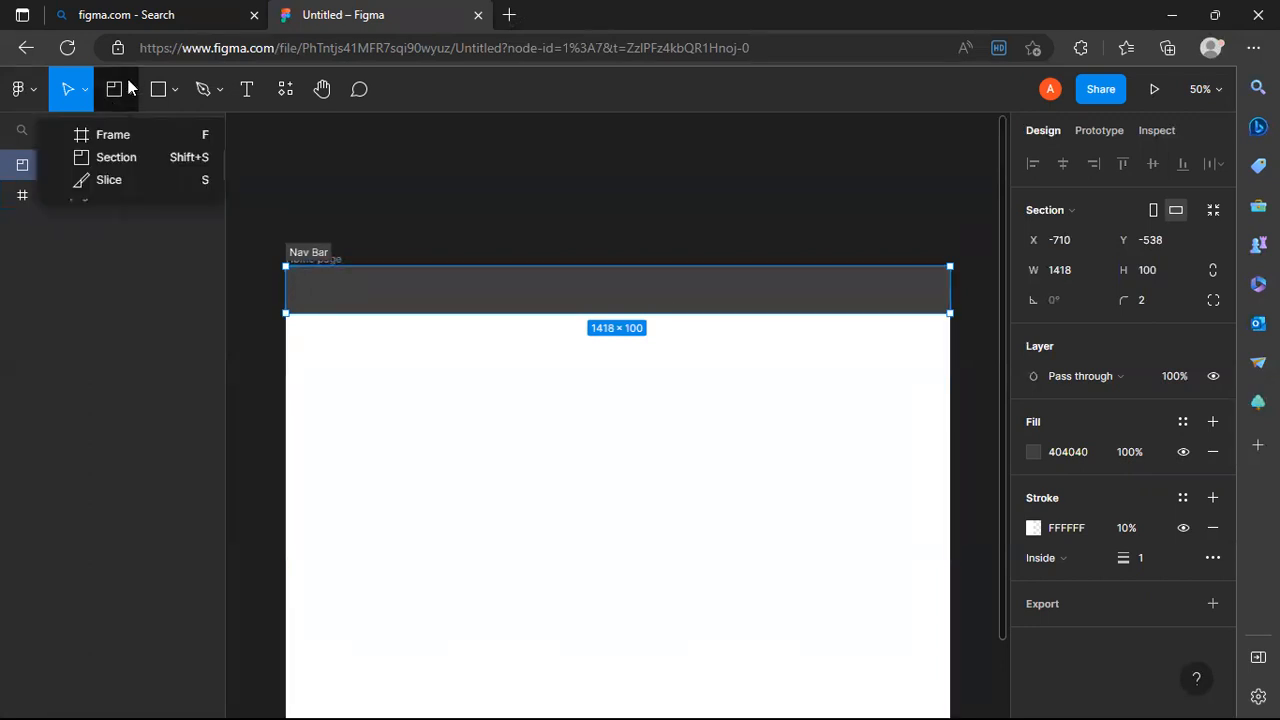
left_click(128, 88)
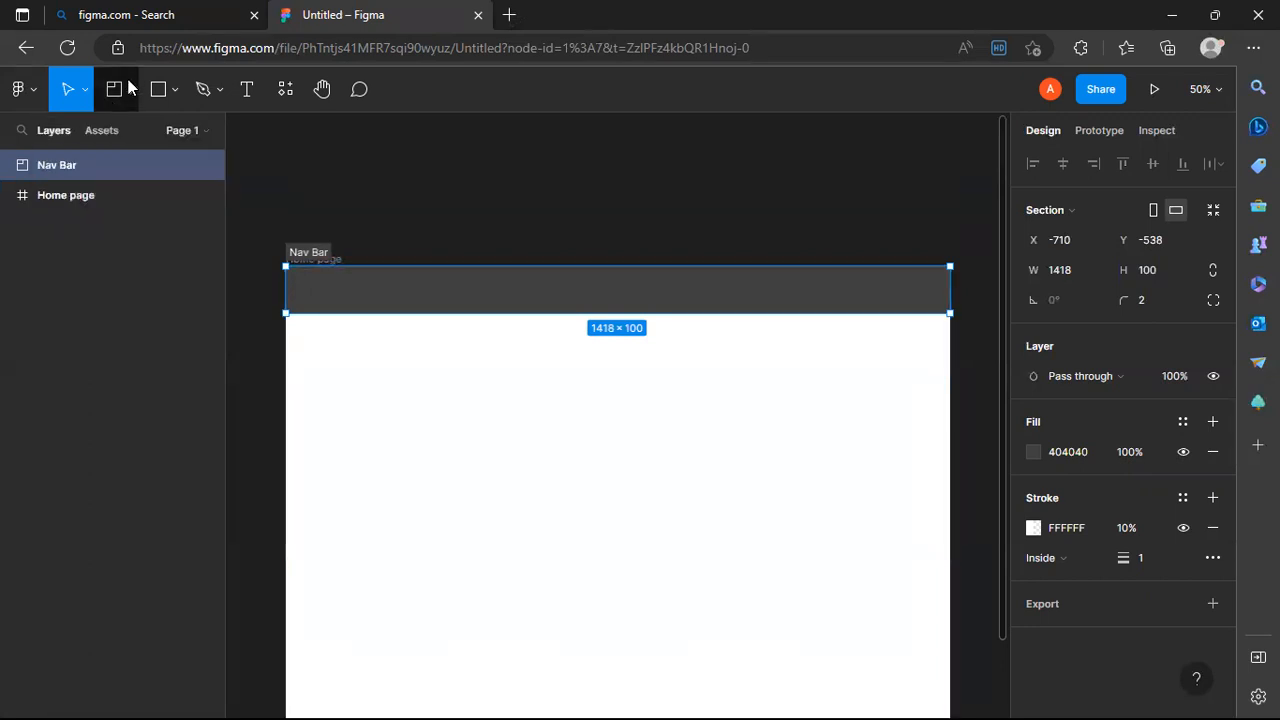
left_click(245, 90)
left_click_drag(510, 290, 646, 311)
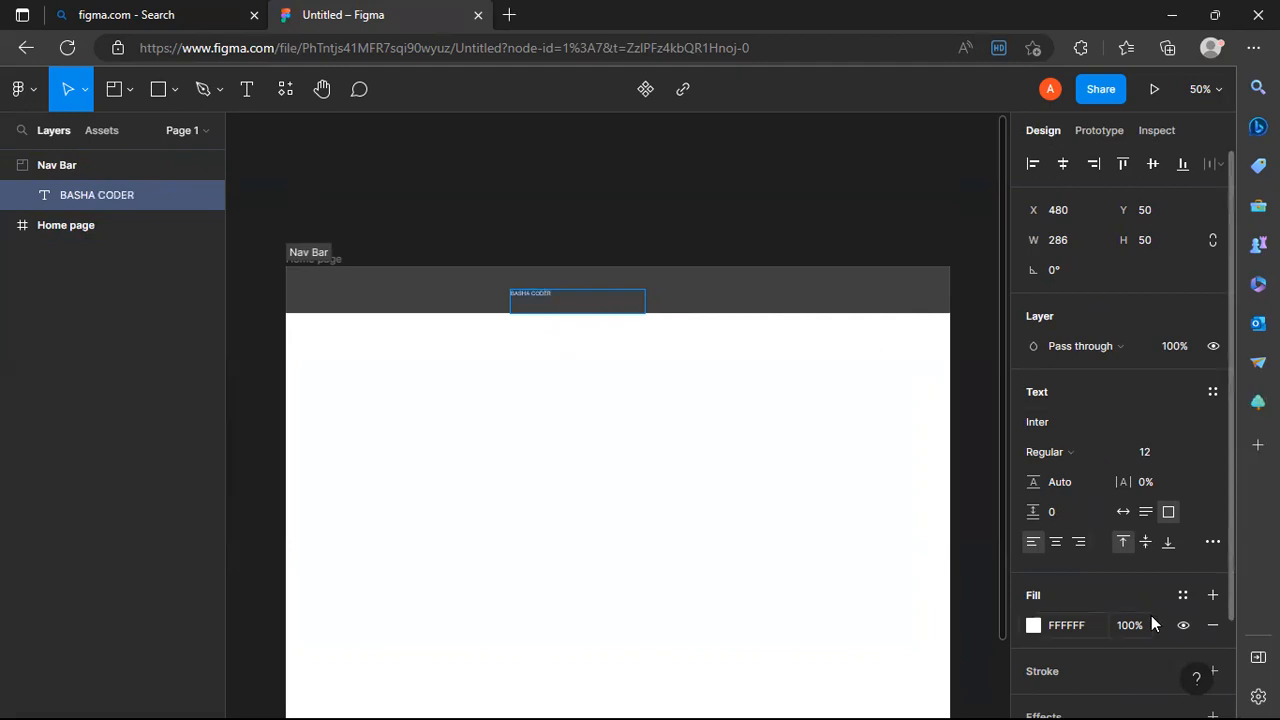
- Format the "BASHA CODER" text as Extra Bold at size 24 and move it near the Nav Bar's left end
scroll(1151, 620, "down", 3)
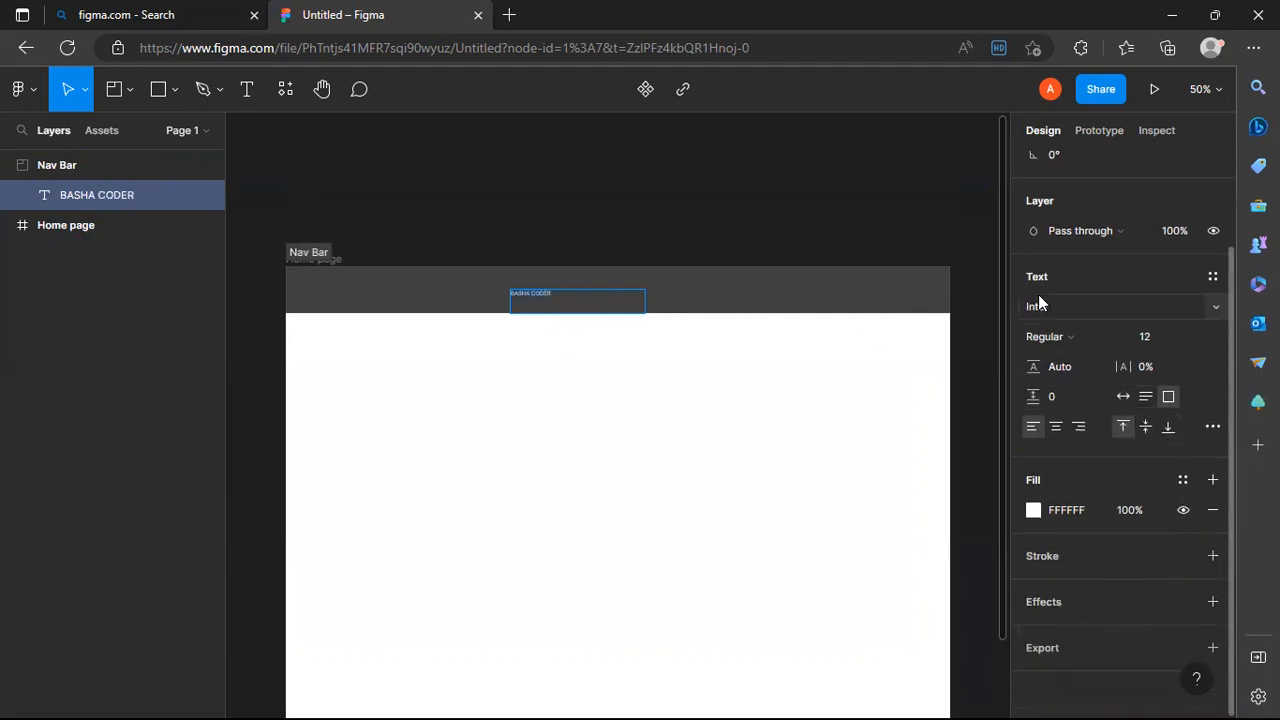
left_click(1063, 334)
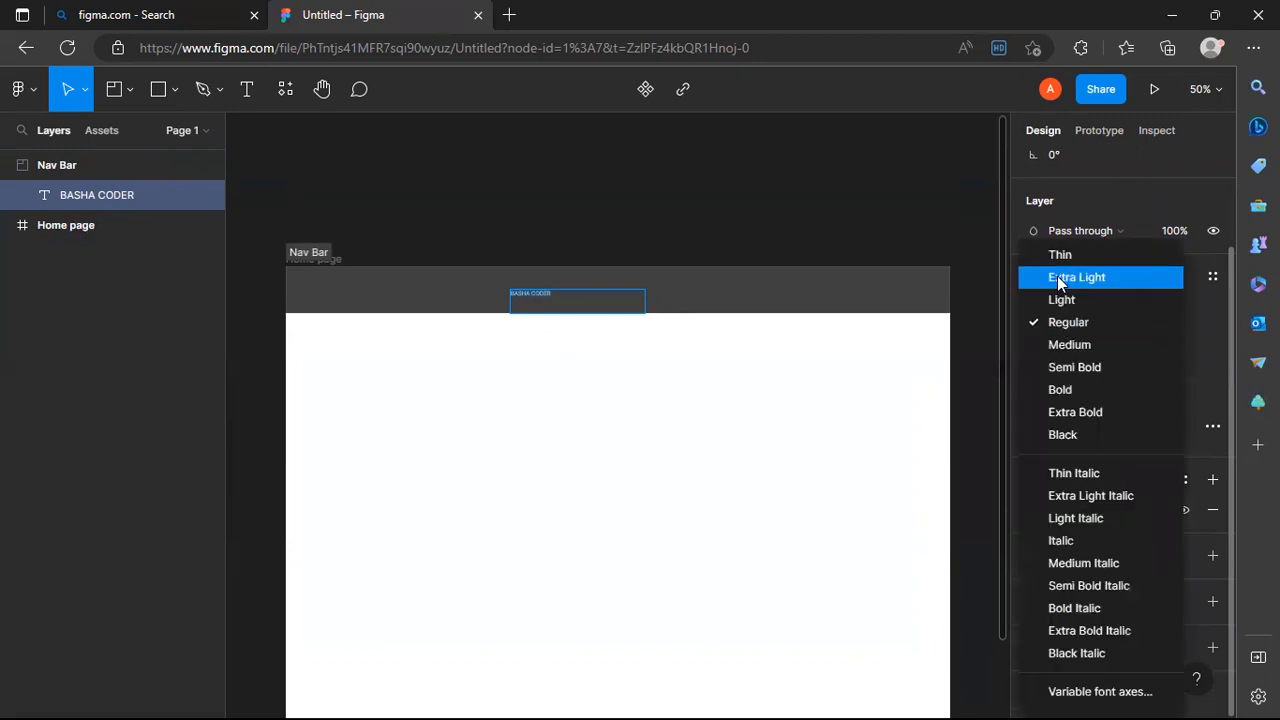
left_click(1083, 410)
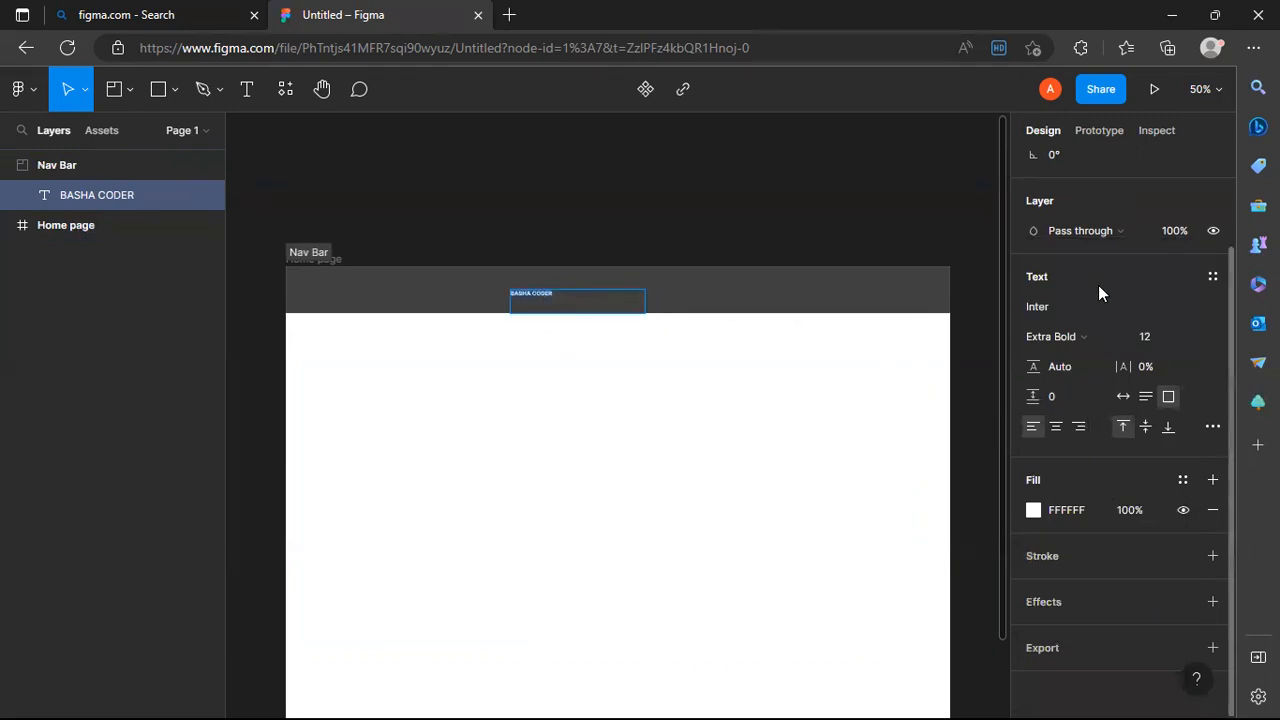
left_click(1146, 337)
left_click(1196, 337)
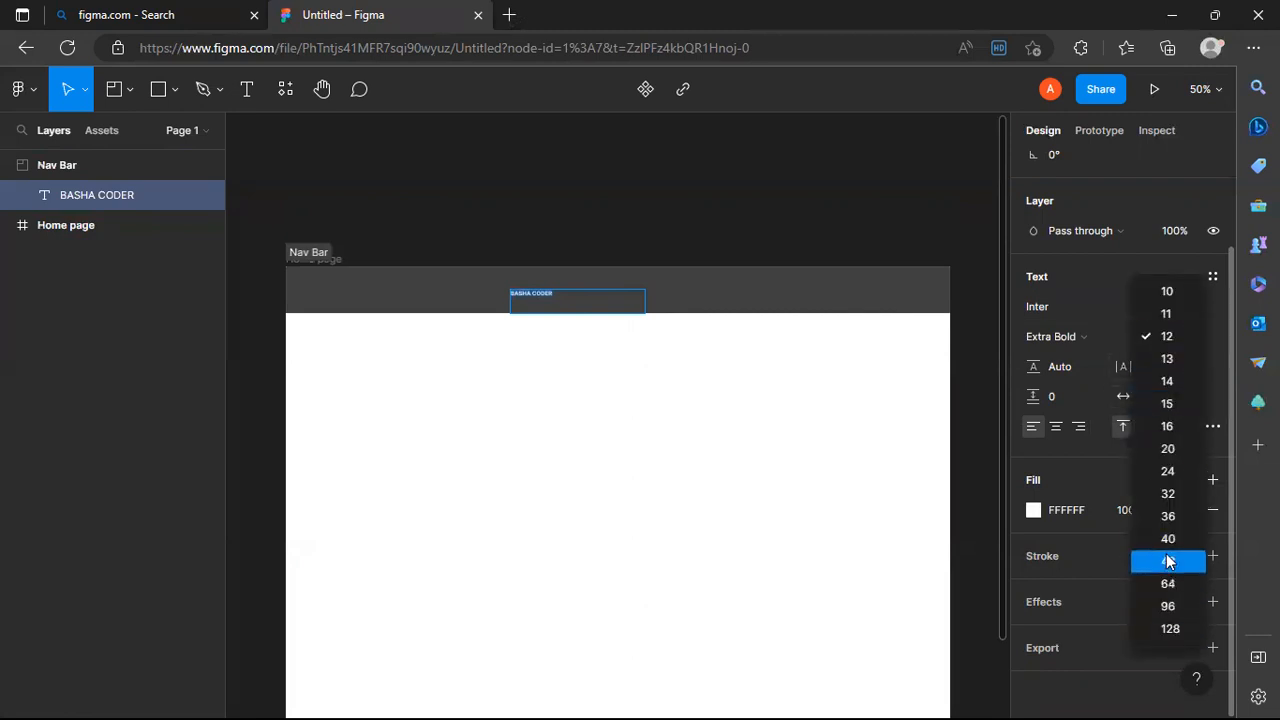
left_click(1163, 471)
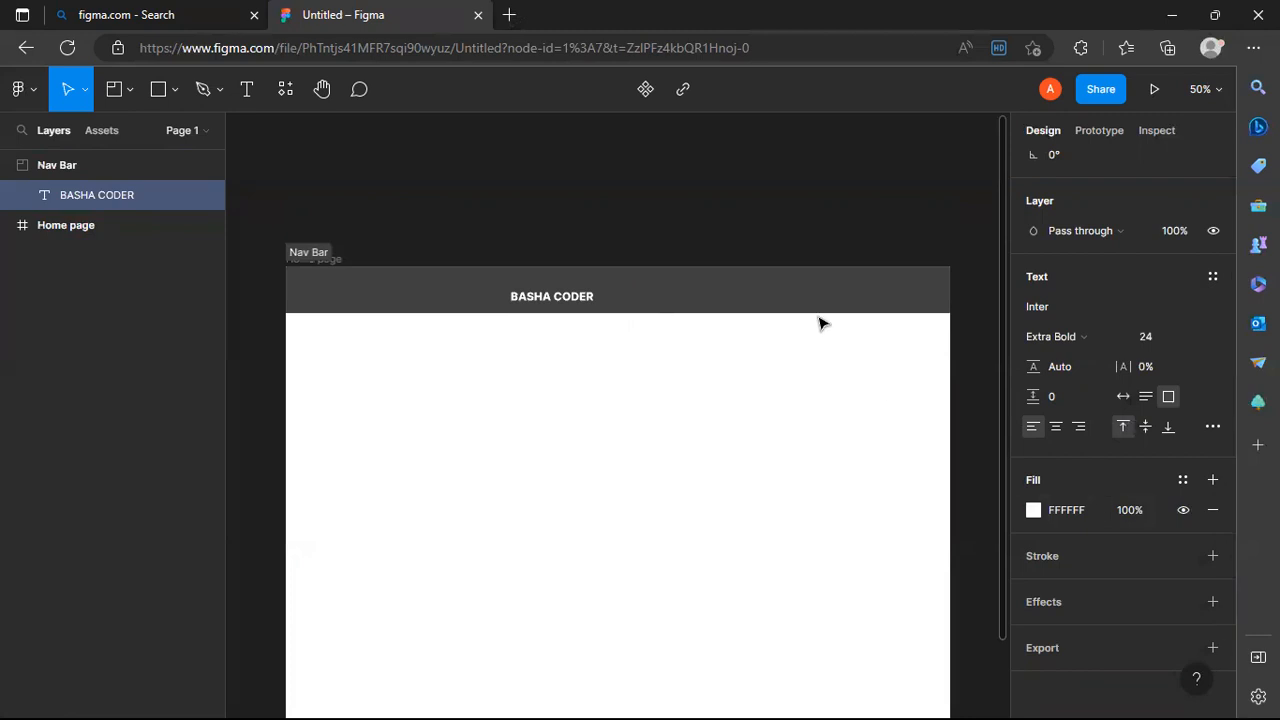
left_click_drag(536, 305, 341, 295)
left_click(243, 402)
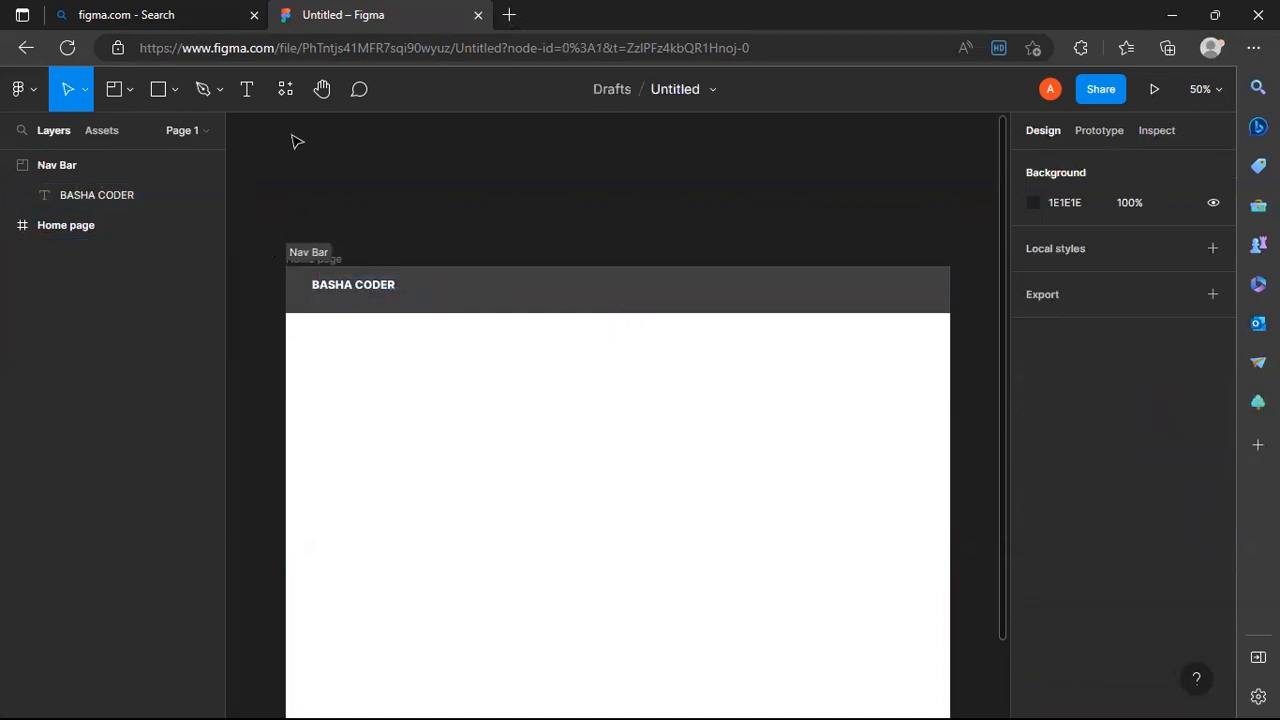
left_click(174, 89)
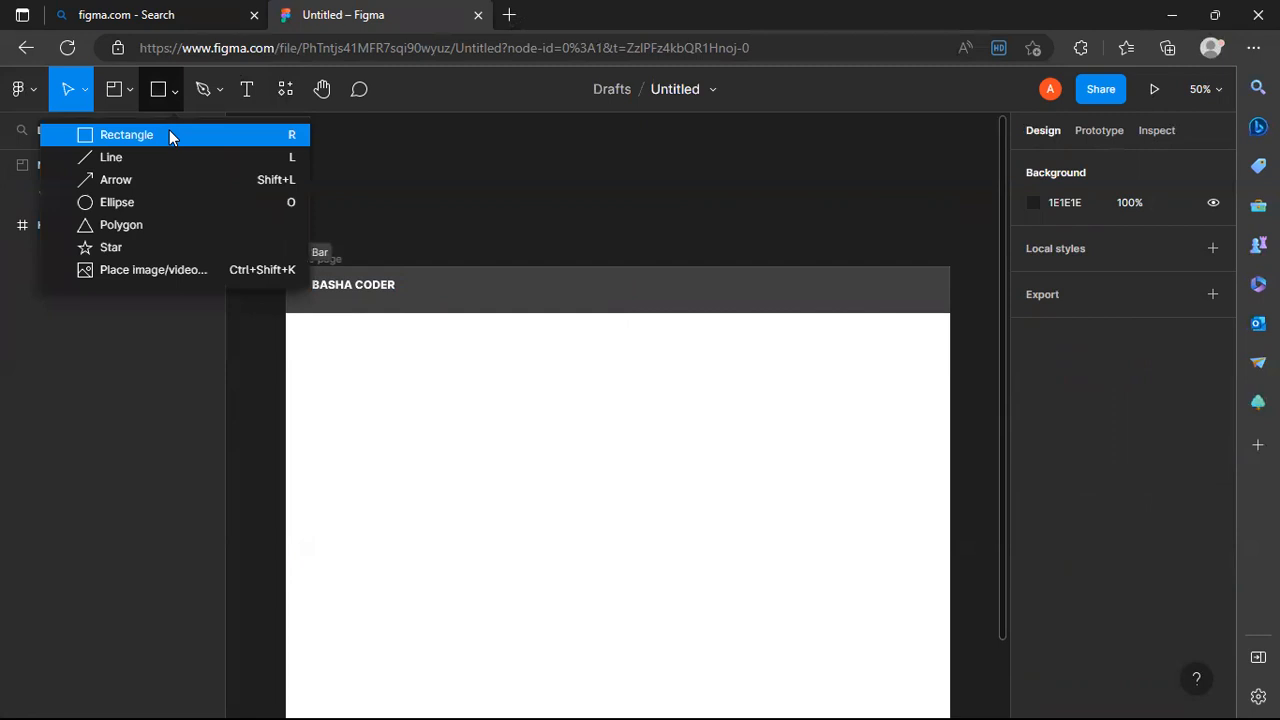
left_click(141, 197)
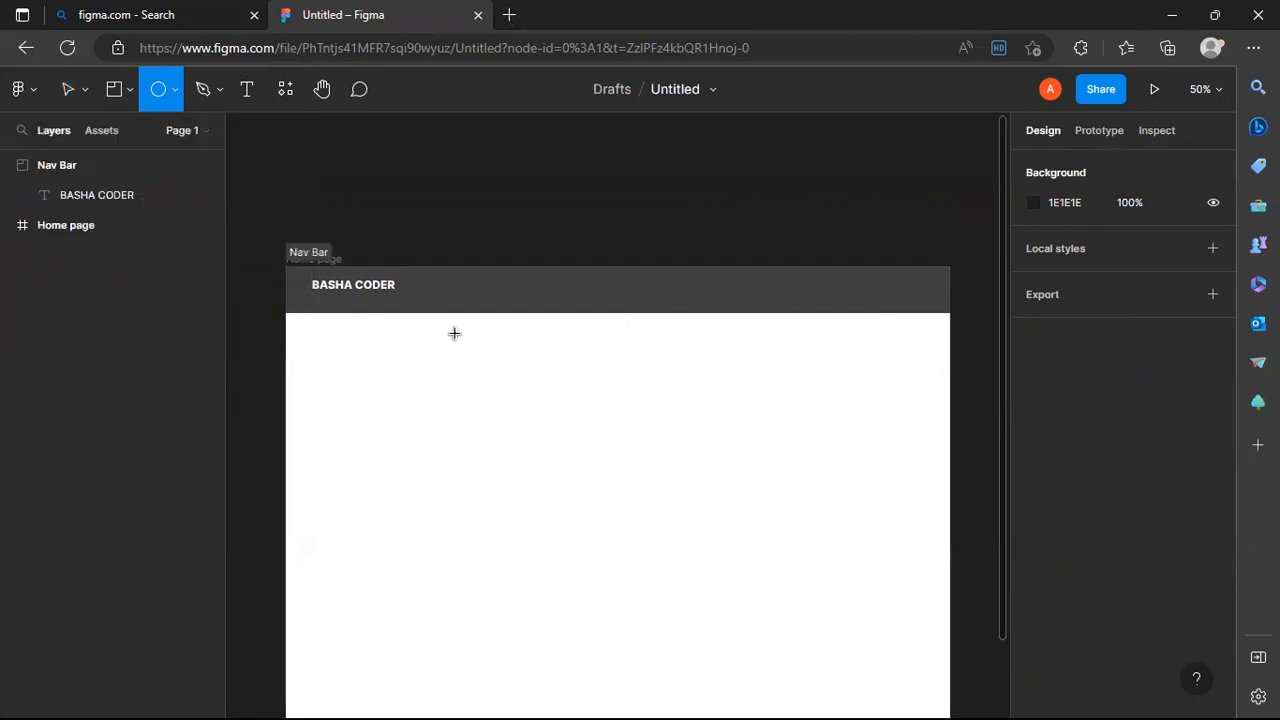
mouse_move(433, 274)
left_mouse_down()
mouse_move(608, 305)
mouse_move(731, 301)
mouse_move(720, 292)
mouse_move(717, 357)
mouse_move(729, 314)
left_mouse_up()
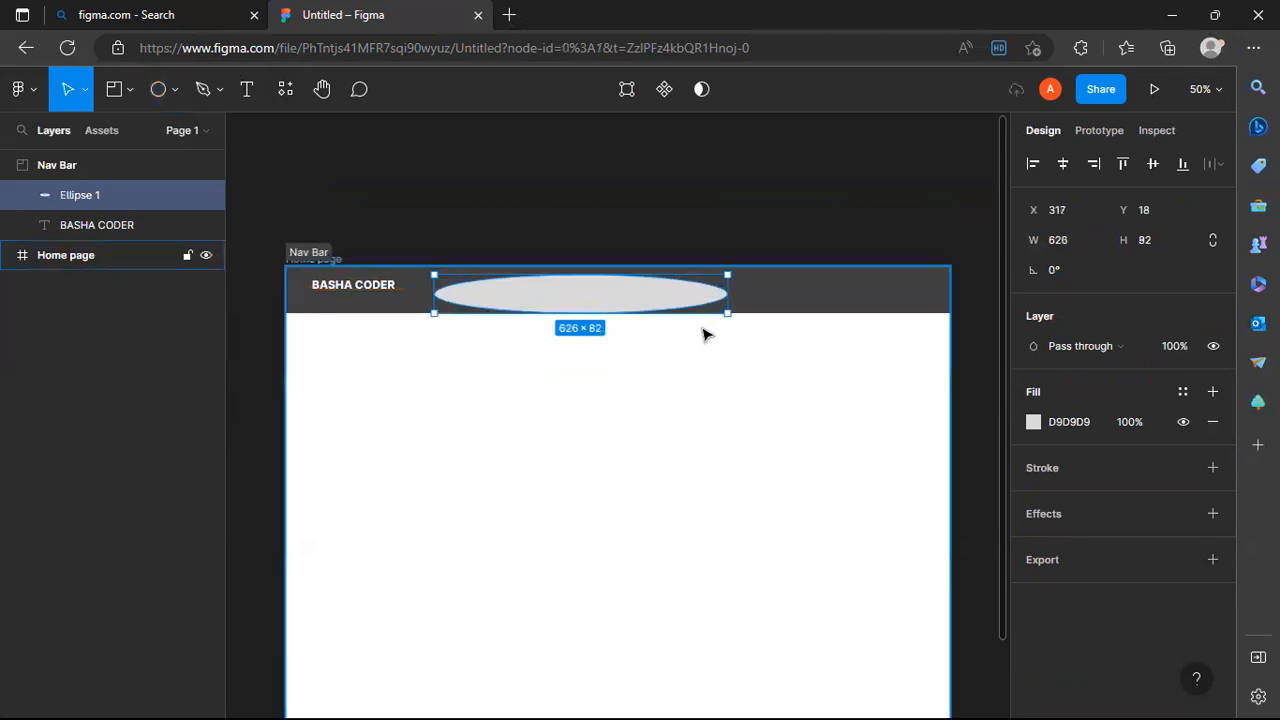
key("Delete")
- Draw a rectangle of about 566 × 64 in the Nav Bar and place it at about X 396, Y 18 beside the brand text
left_click(174, 89)
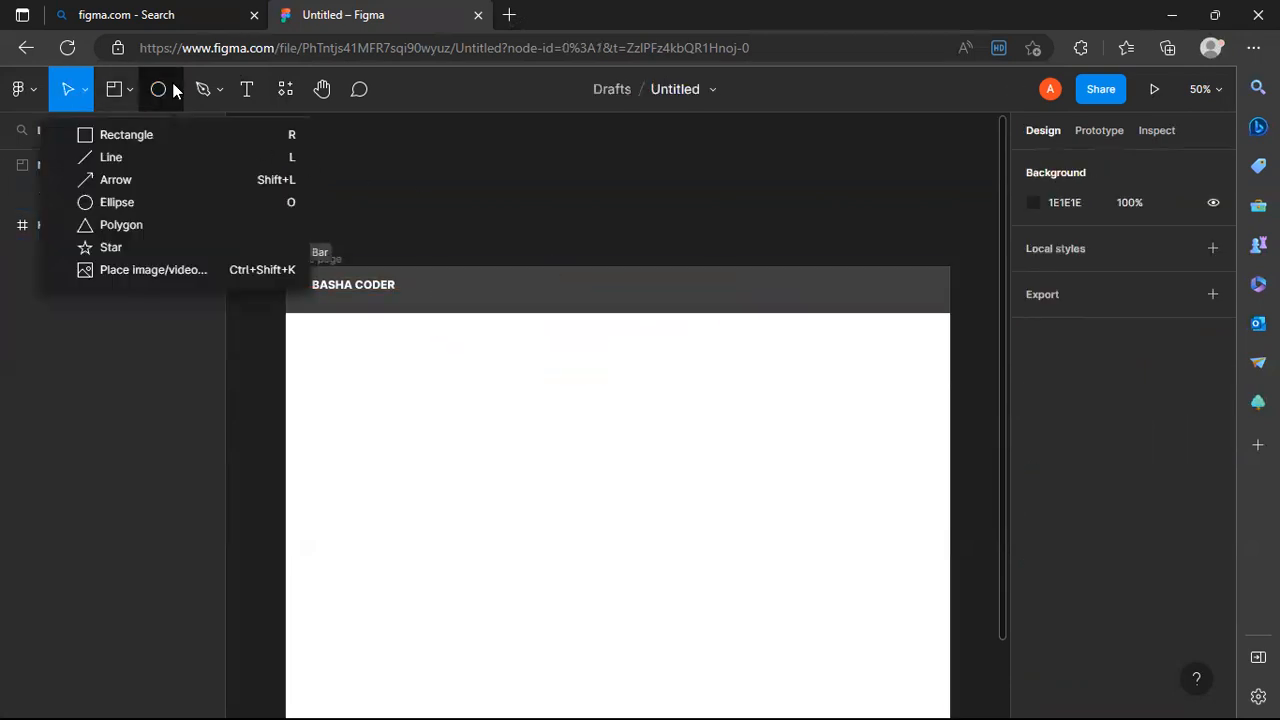
left_click(176, 142)
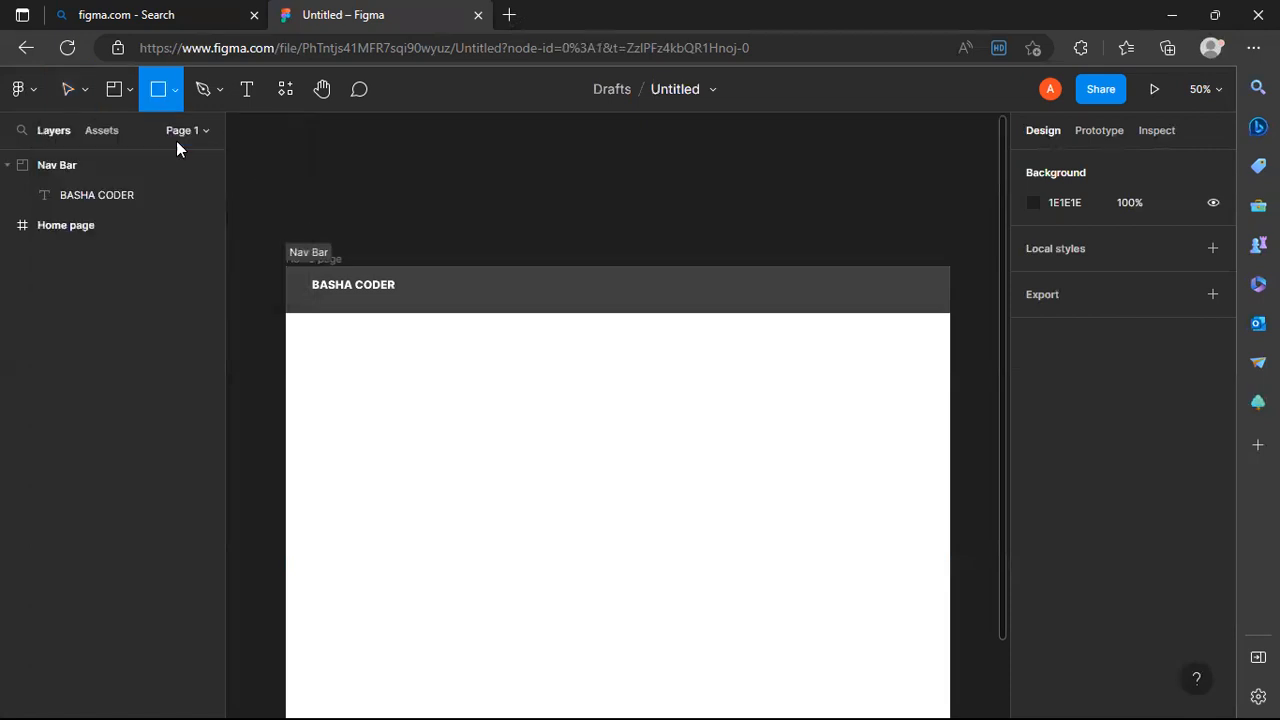
left_click_drag(438, 277, 704, 307)
left_click_drag(580, 294, 614, 294)
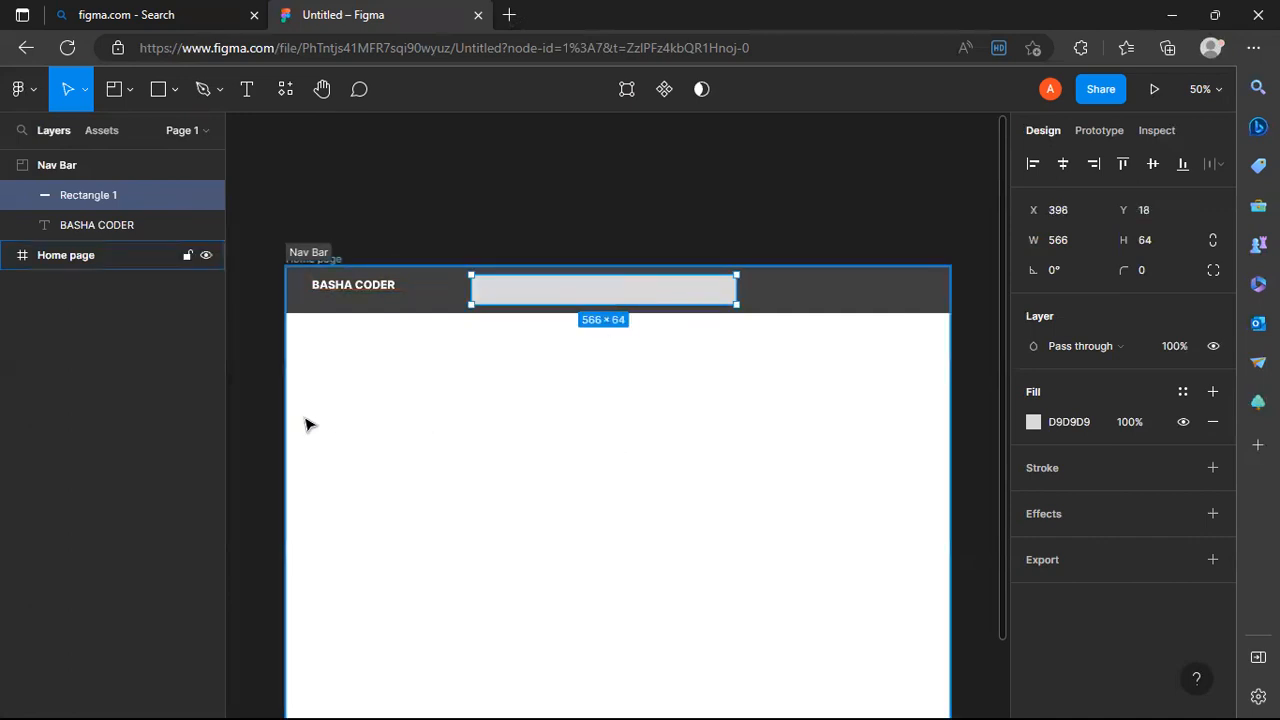
left_click(249, 423)
double_click(538, 287)
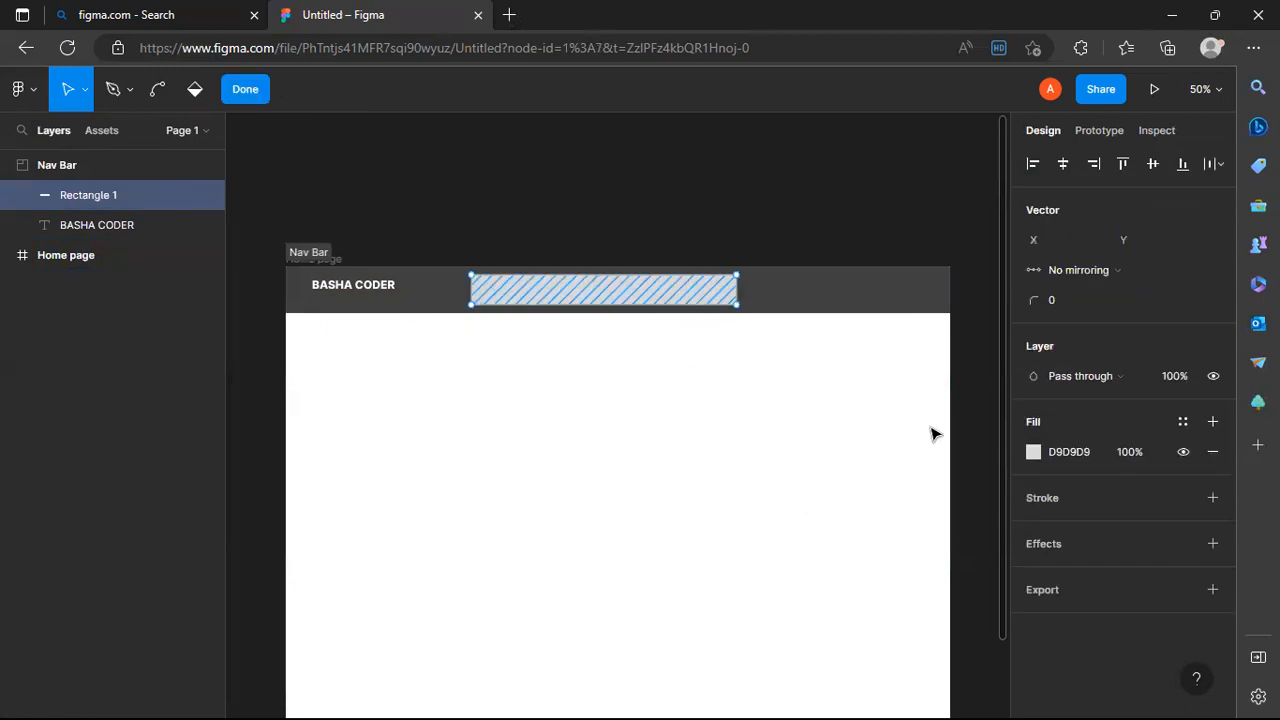
left_click(651, 160)
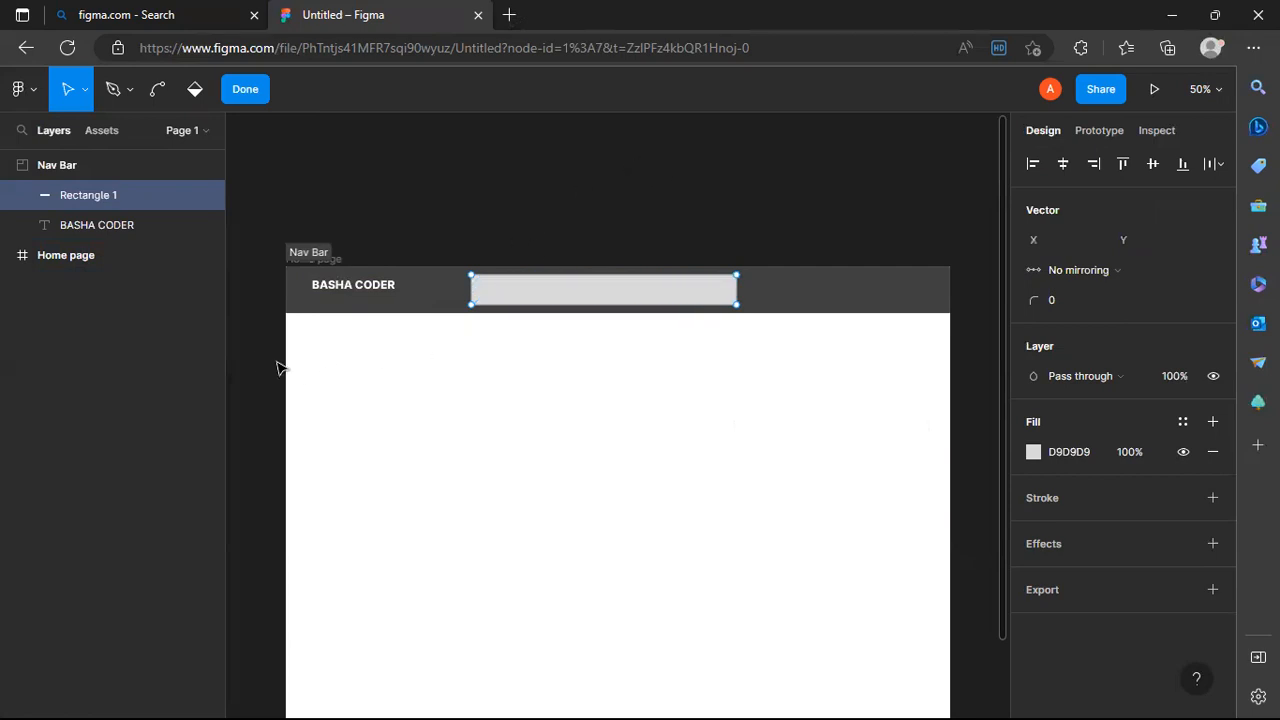
left_click(174, 340)
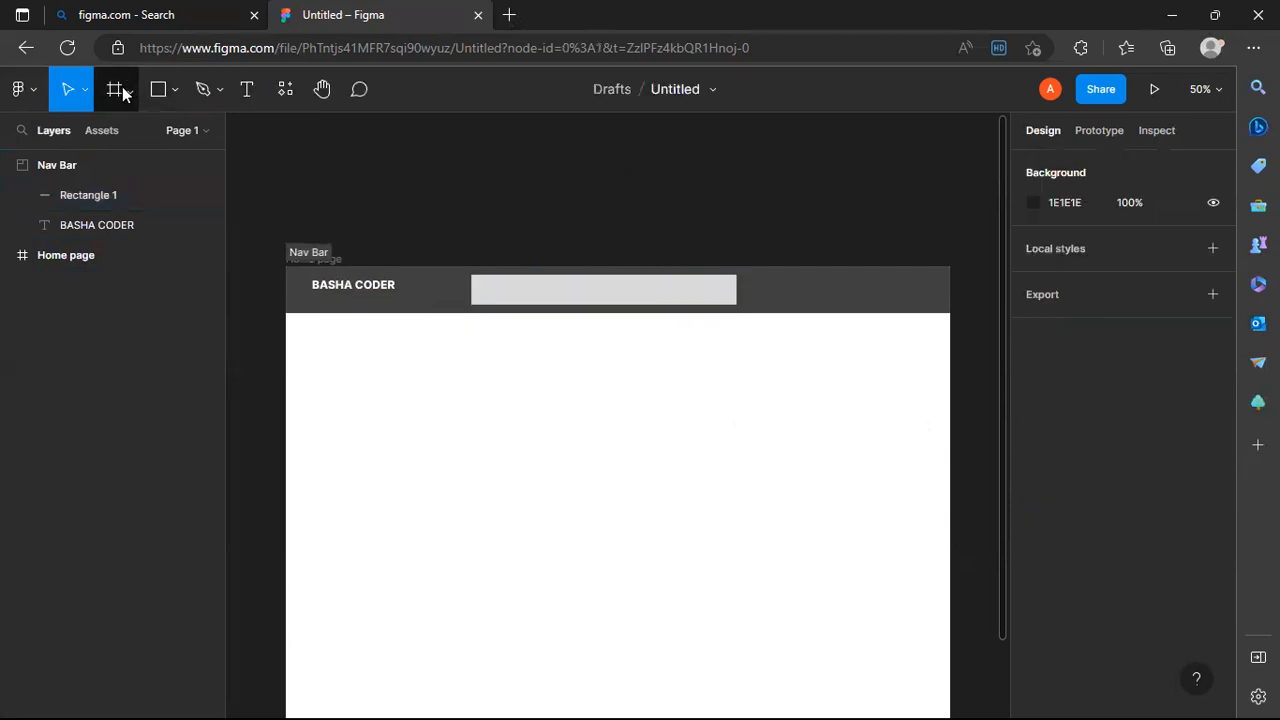
- Add a text box of about 532 × 45 over the Nav Bar's central rectangle with the text "search...."
left_click(246, 89)
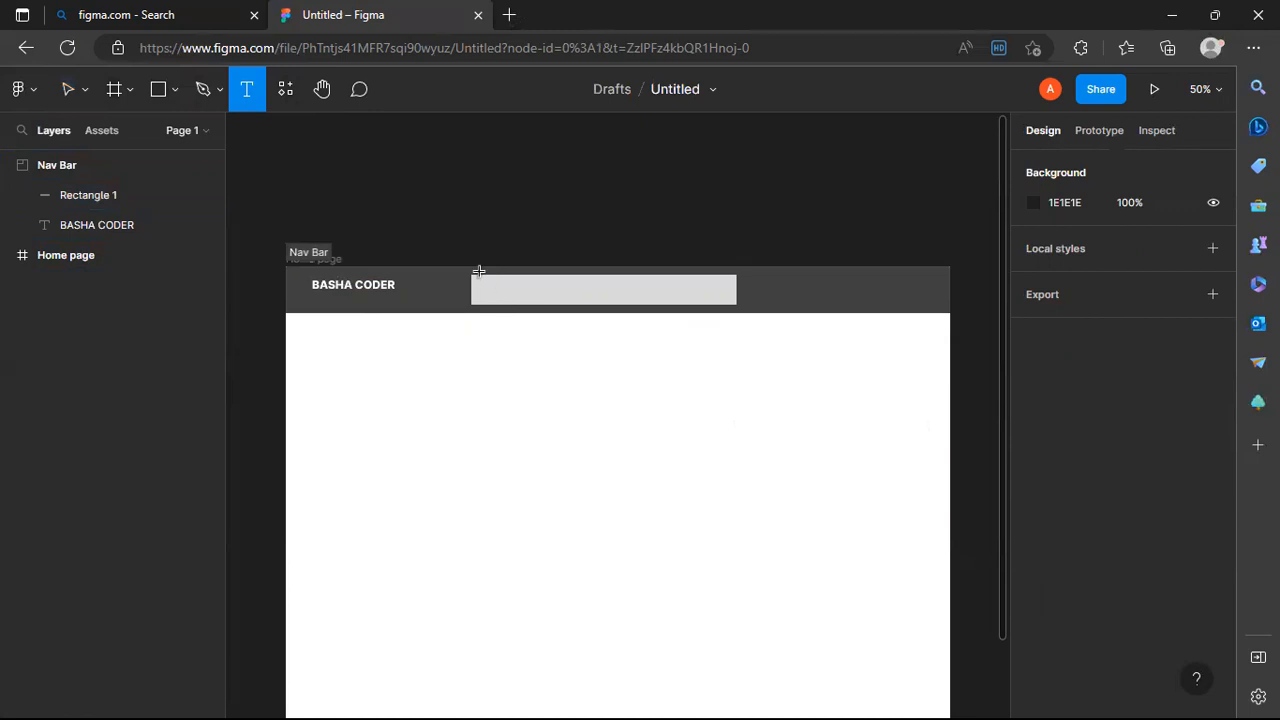
left_click_drag(481, 281, 735, 305)
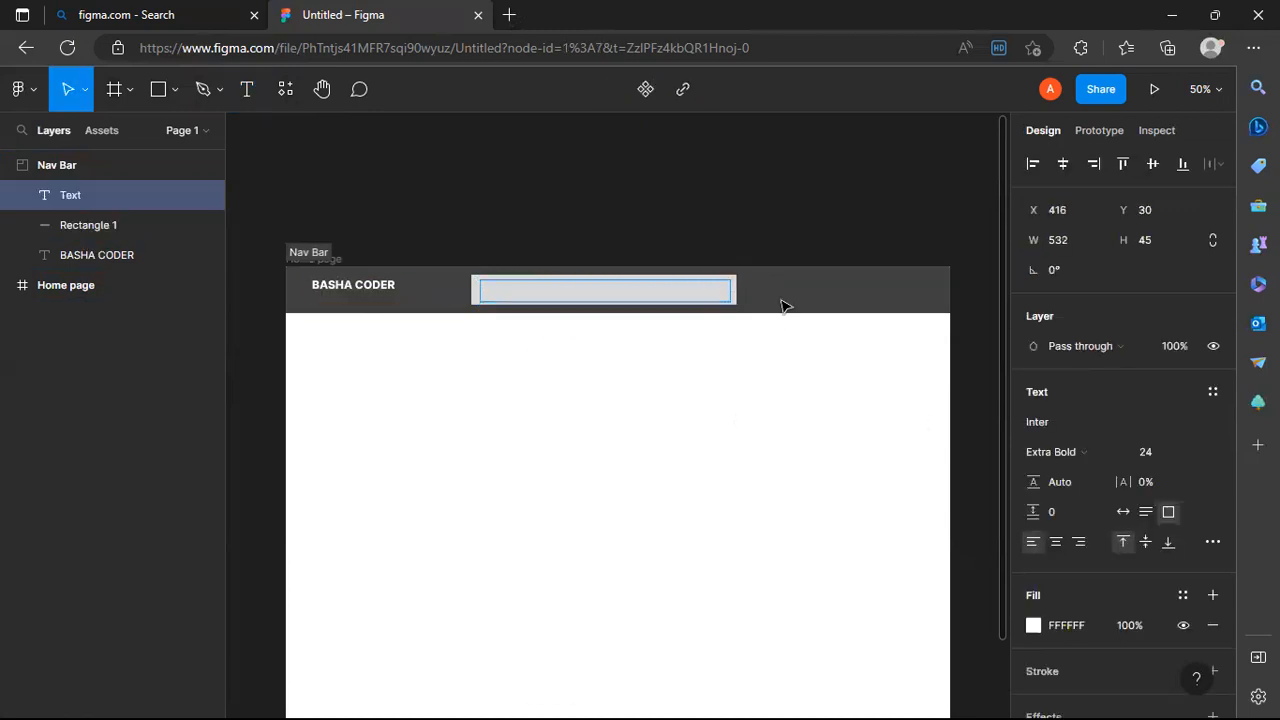
type("shearch....")
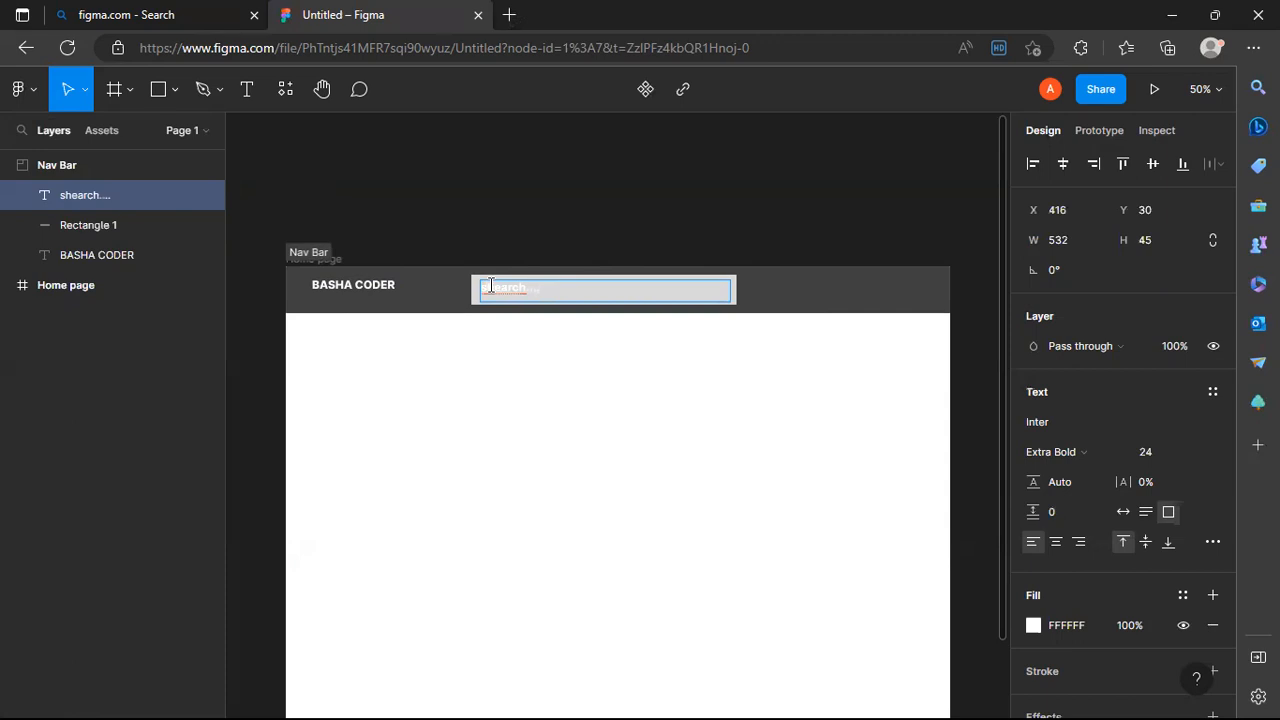
key("BackSpace")
- Set the fill colour of the "search...." text to 000000
key("ctrl+a")
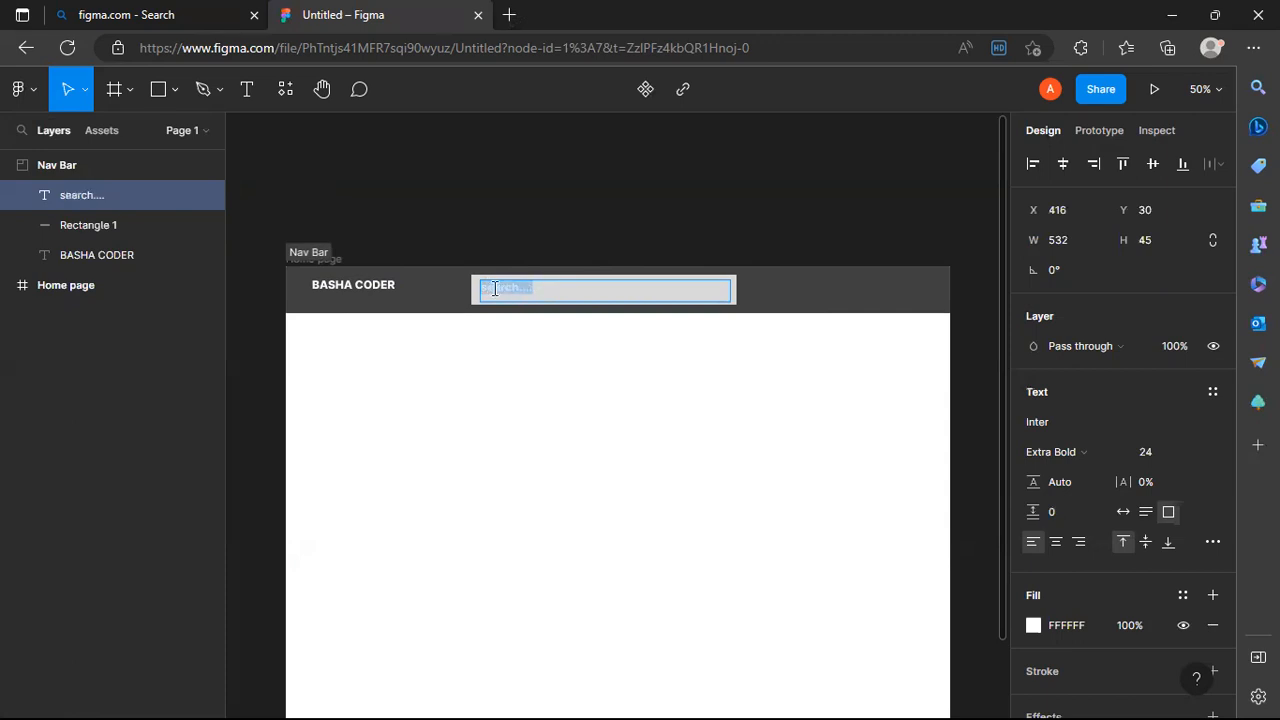
left_click(1034, 626)
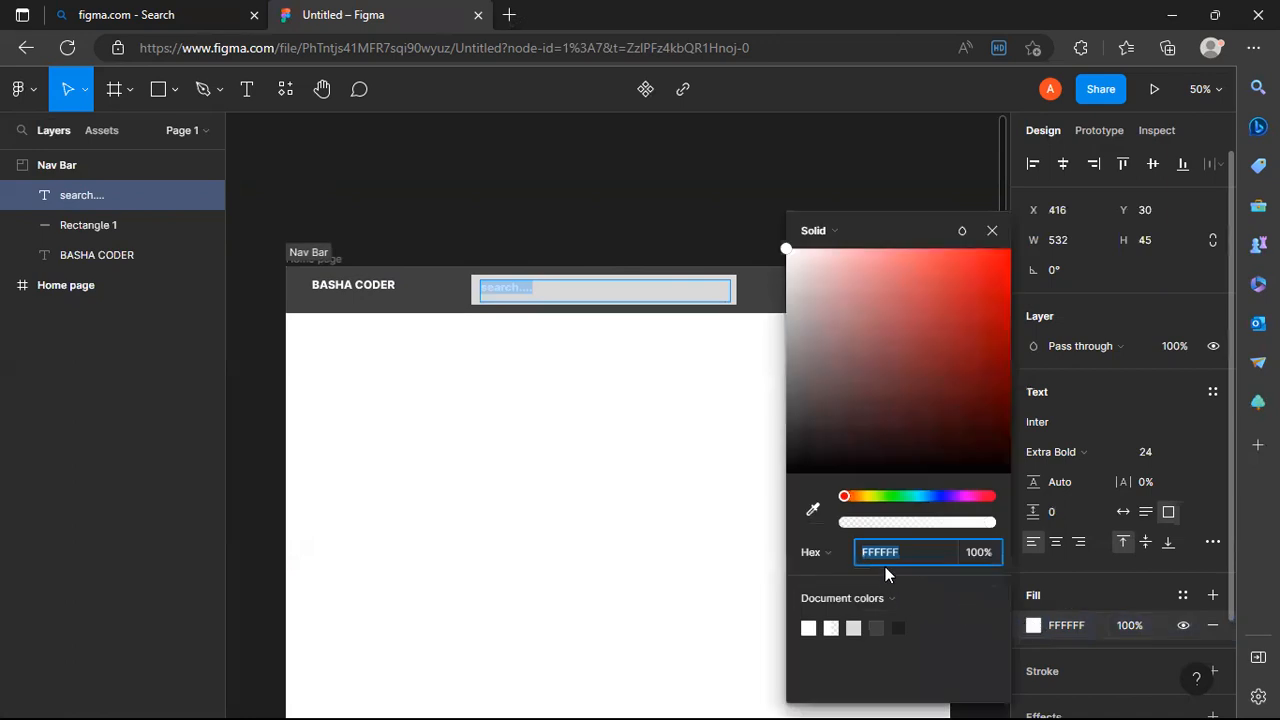
type("00000000000000")
key("Return")
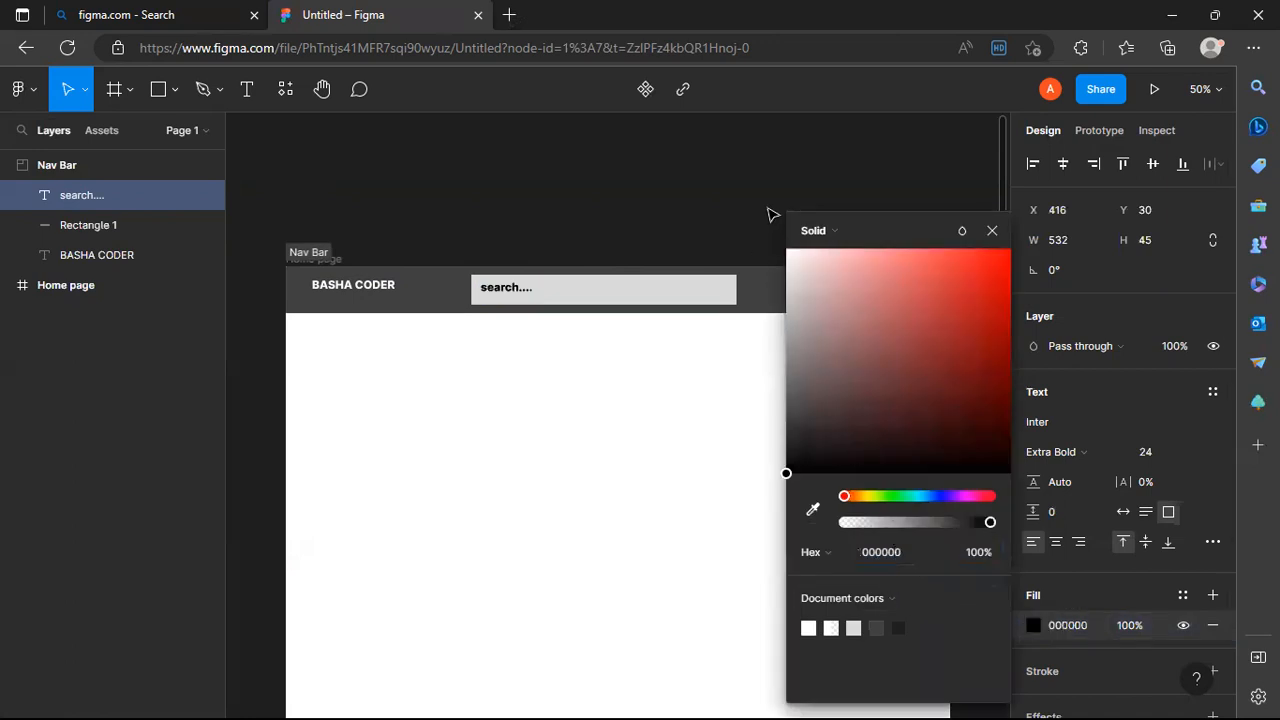
left_click(992, 231)
- Change the font weight of the "search...." text to Medium and deselect it
left_click(1070, 452)
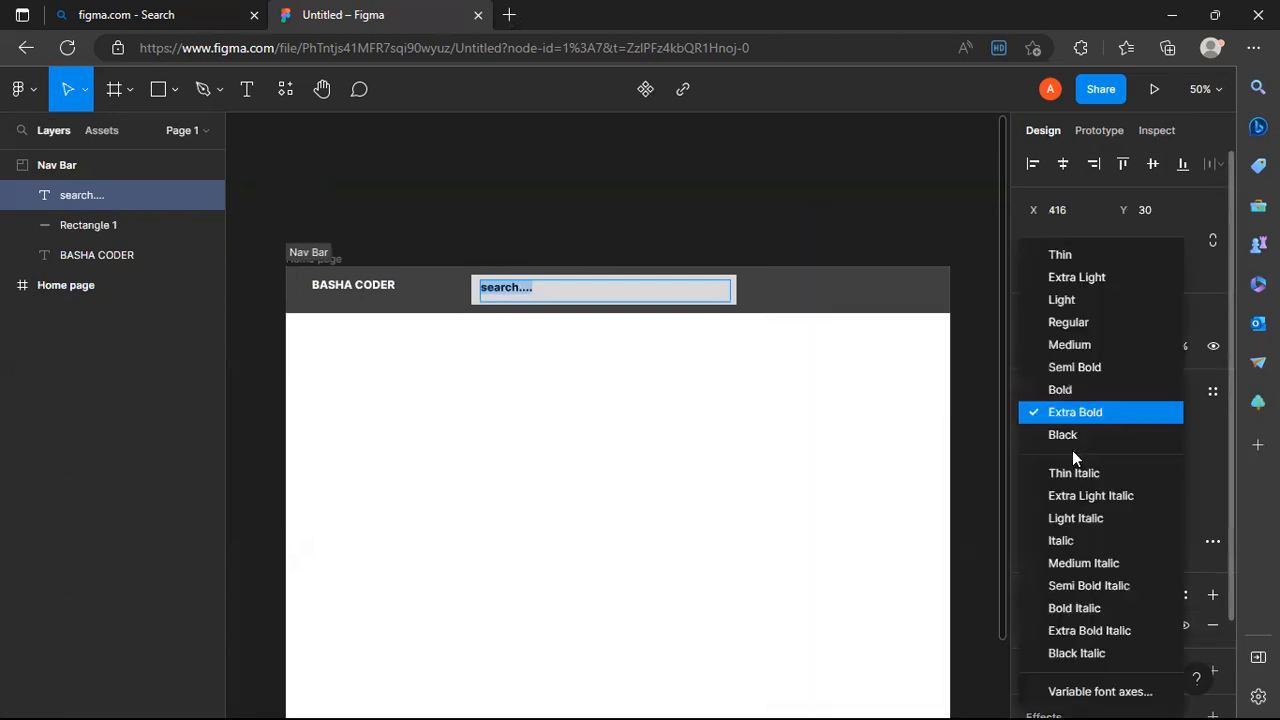
left_click(1063, 345)
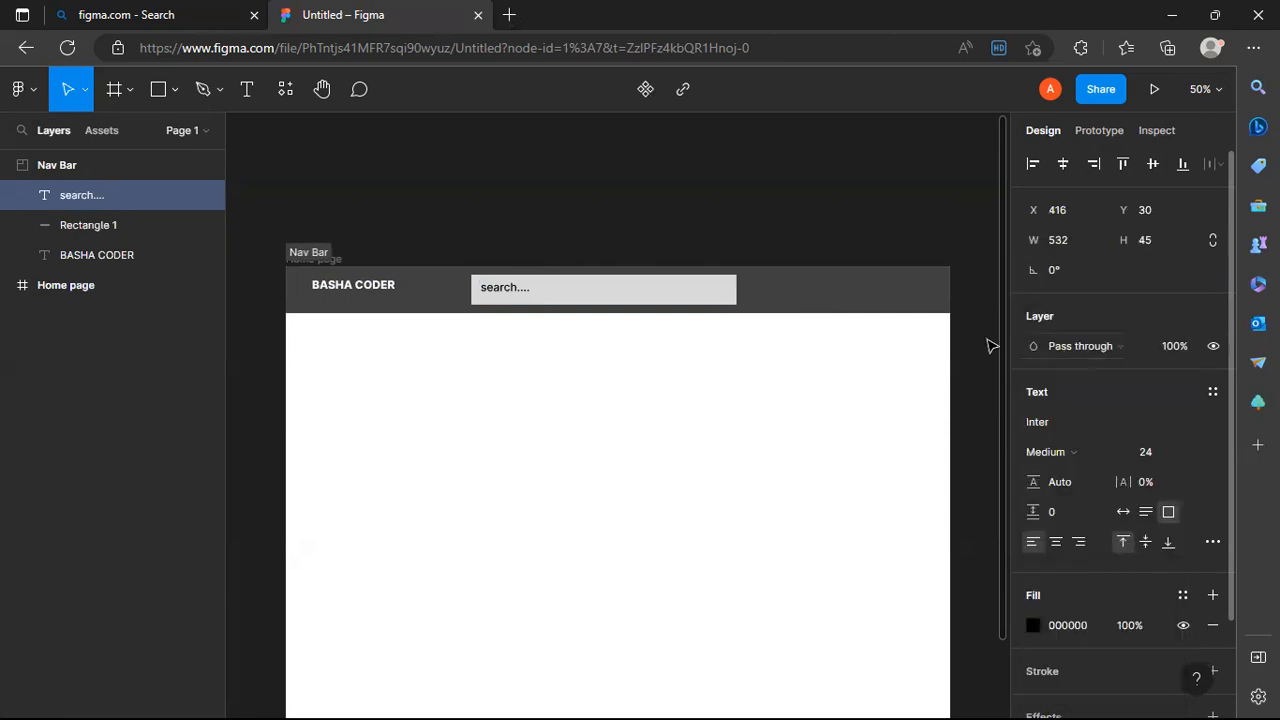
key("Escape")
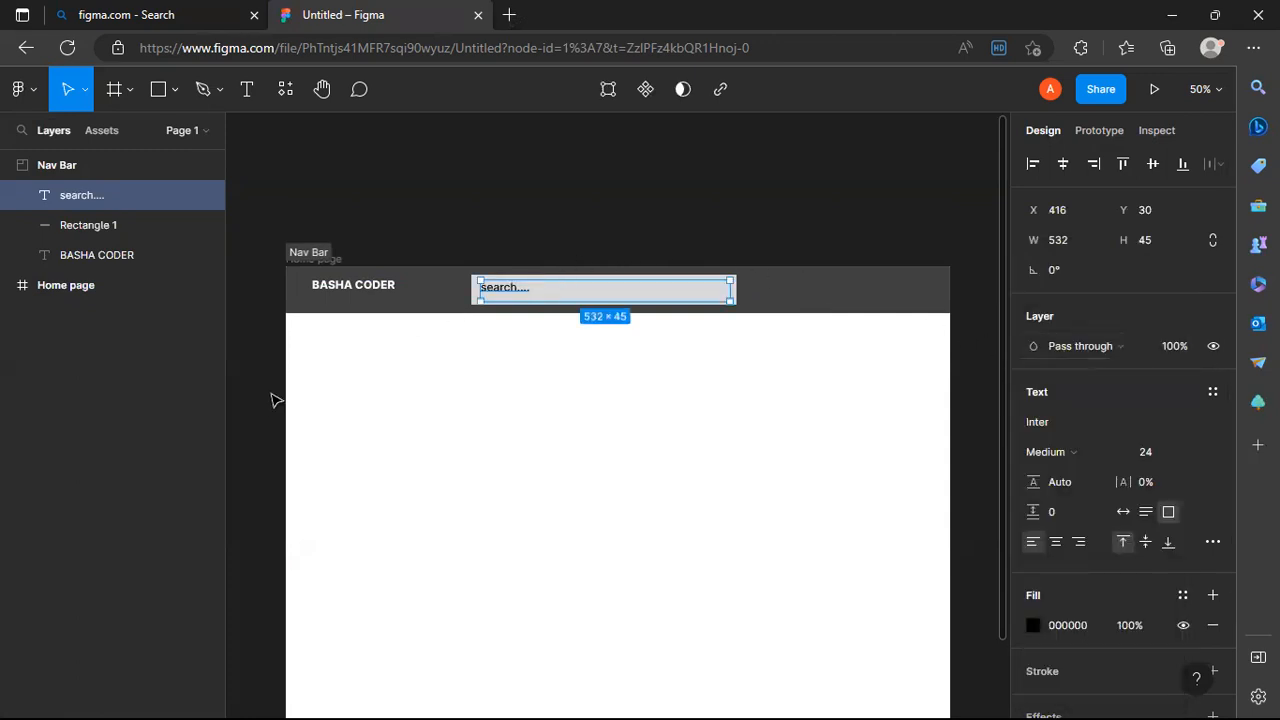
left_click(423, 240)
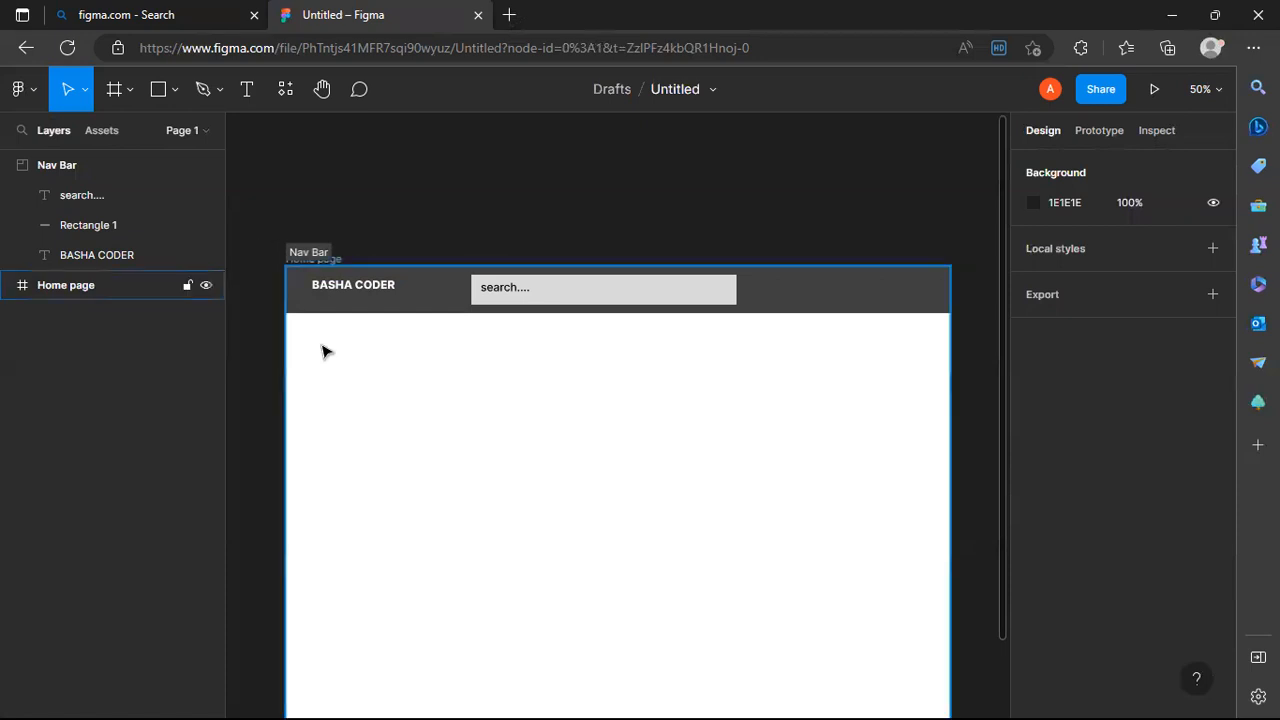
- Draw a full-width rectangle of about 1418 × 454 directly below the Nav Bar, at X 0, Y 100
scroll(390, 425, "down", 1)
scroll(252, 516, "down", 4)
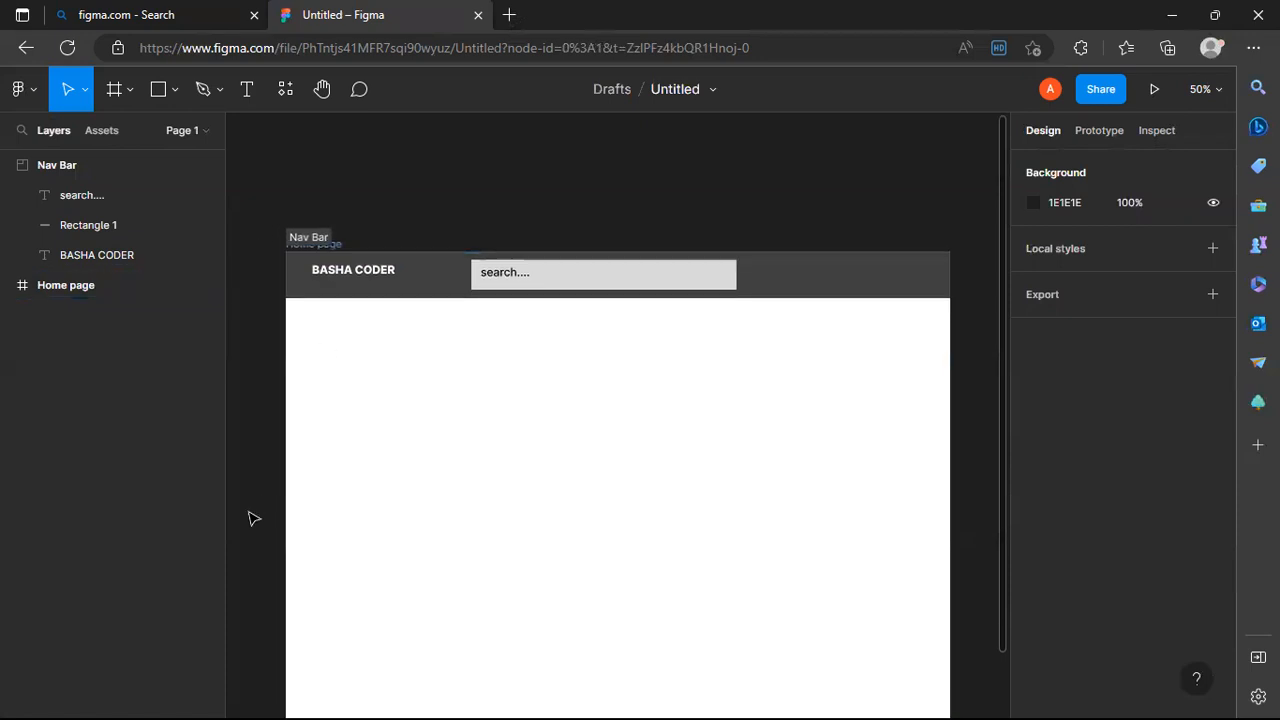
scroll(253, 519, "up", 2)
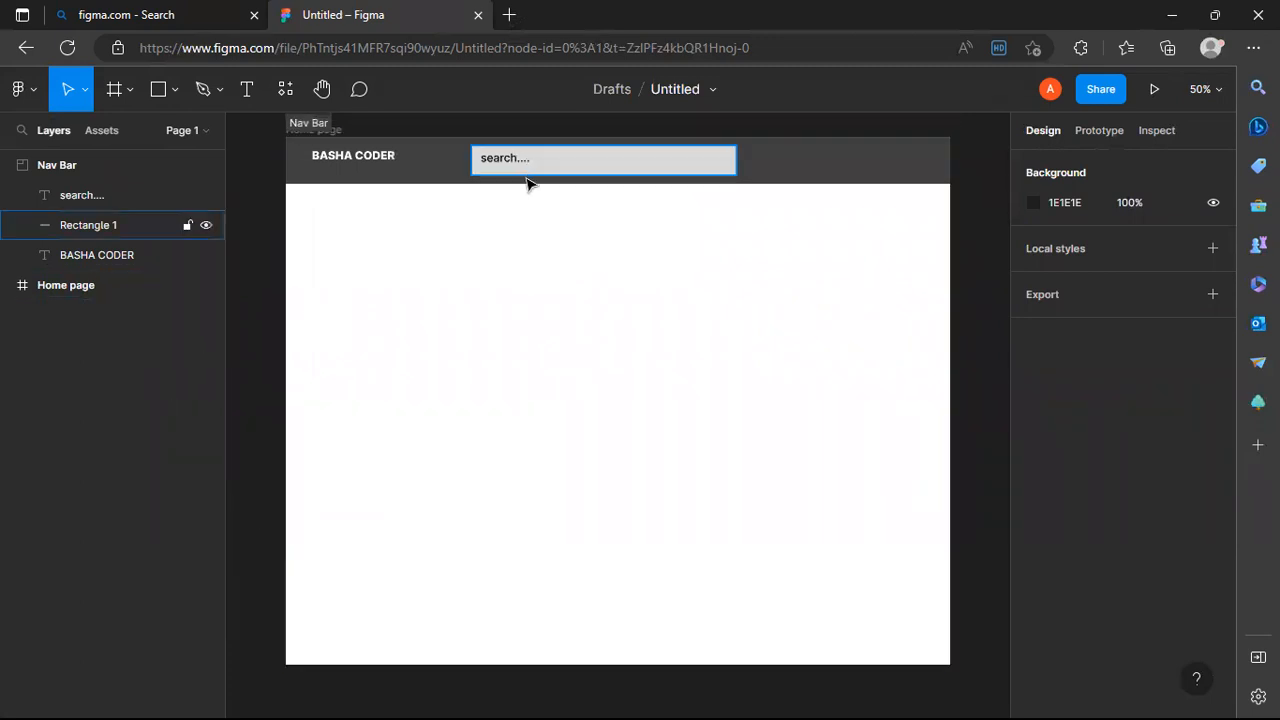
left_click(142, 99)
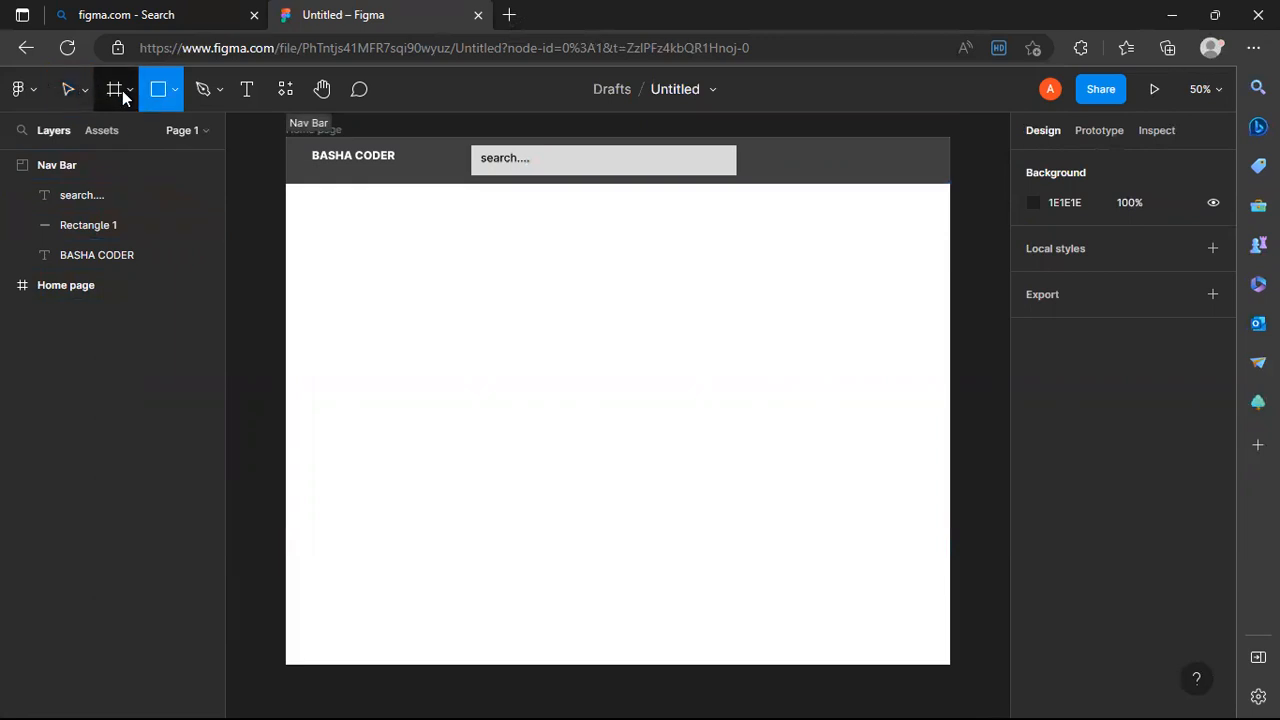
left_click_drag(286, 183, 696, 327)
mouse_move(926, 423)
left_mouse_down()
mouse_move(951, 421)
mouse_move(949, 397)
left_mouse_up()
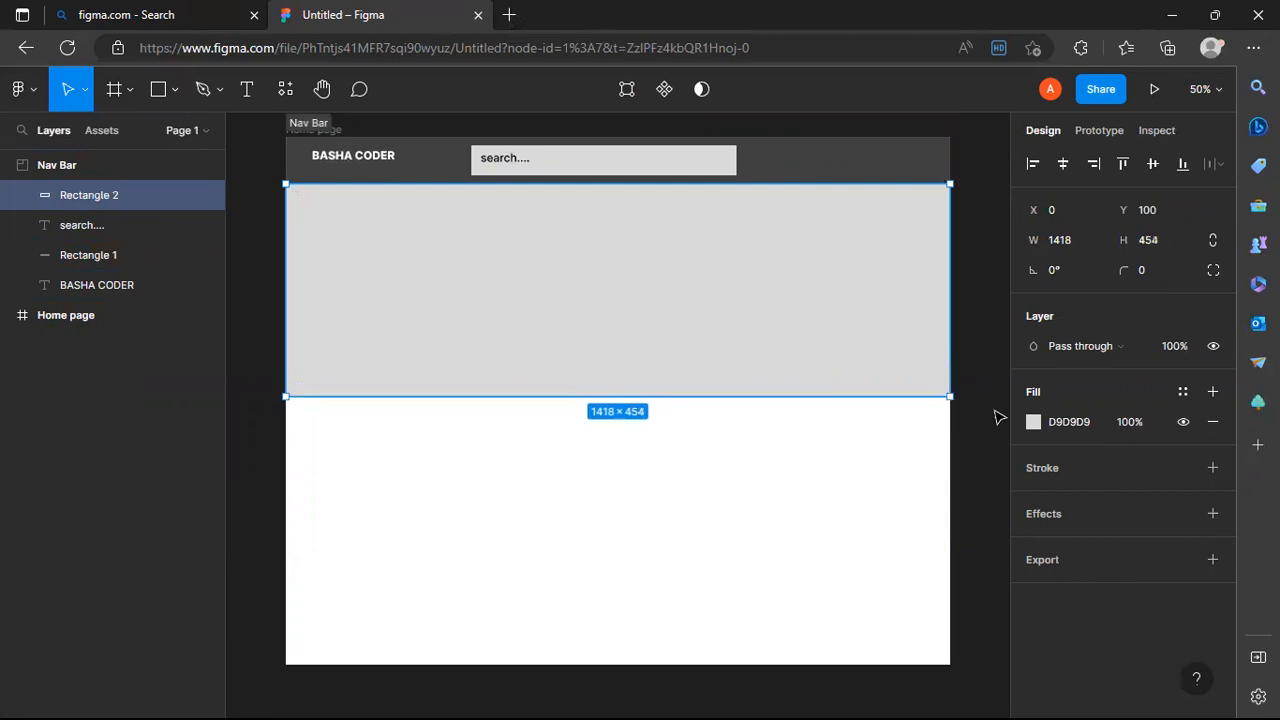
- Change the fill of the large rectangle below the Nav Bar to bright green 40DD19
left_click(1033, 422)
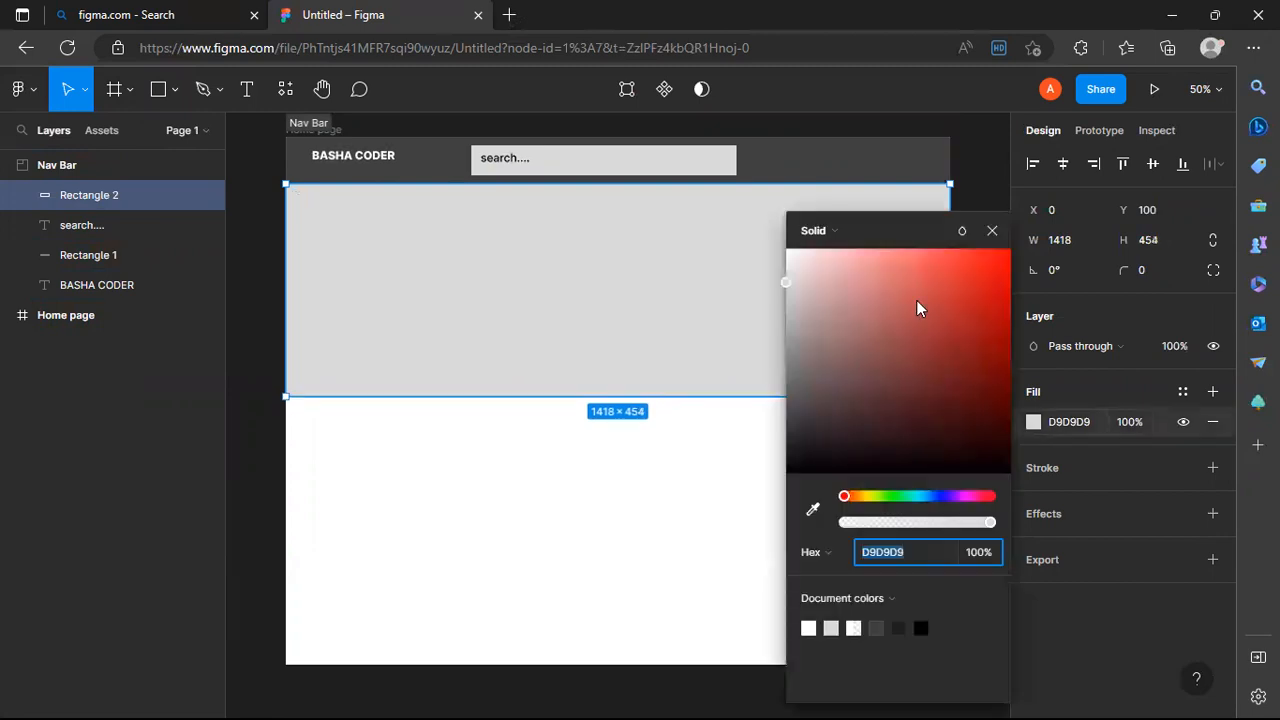
left_click(887, 495)
left_click(955, 329)
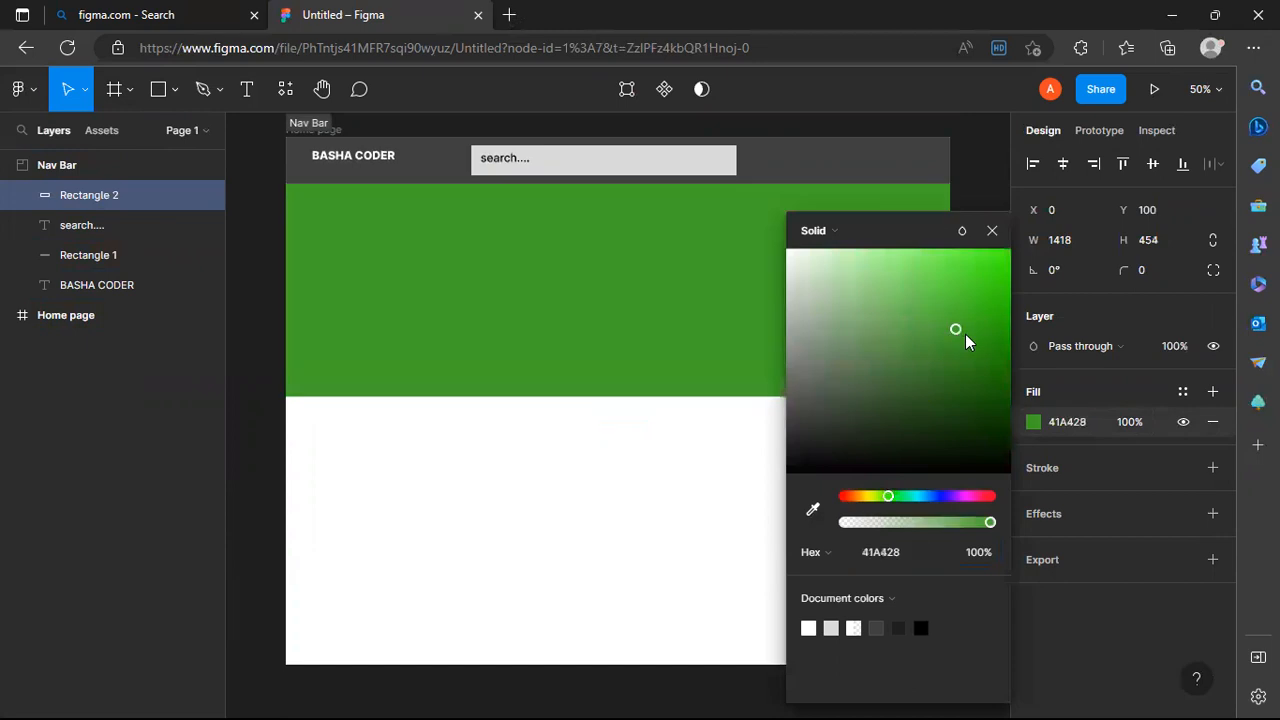
left_click(985, 279)
left_click(992, 232)
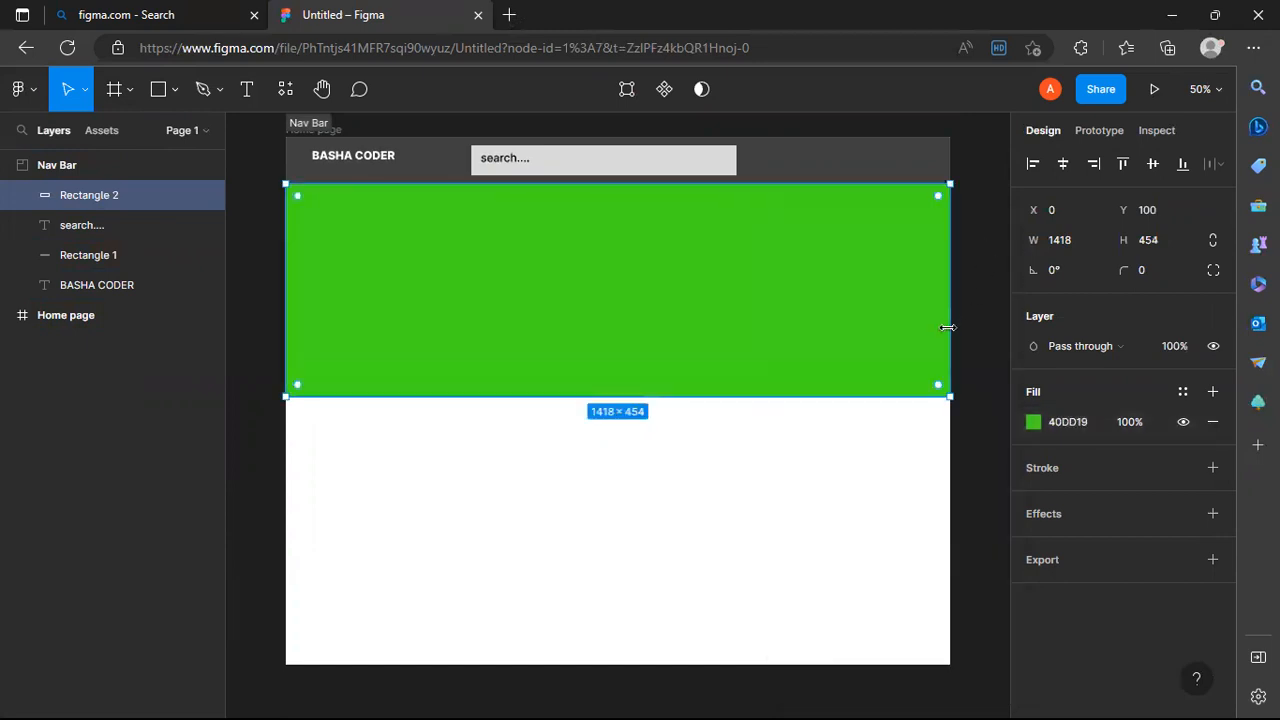
- Rename the green rectangle's layer as "image"
right_click(90, 186)
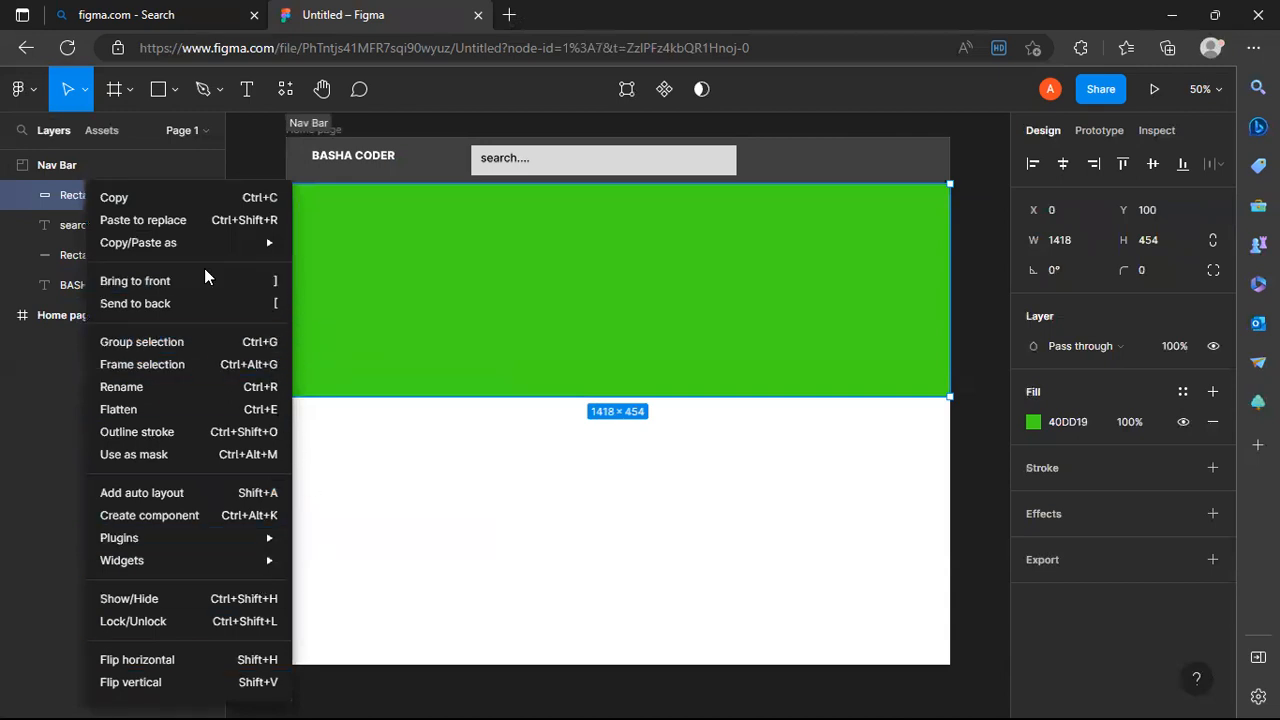
mouse_move(81, 233)
double_click(59, 197)
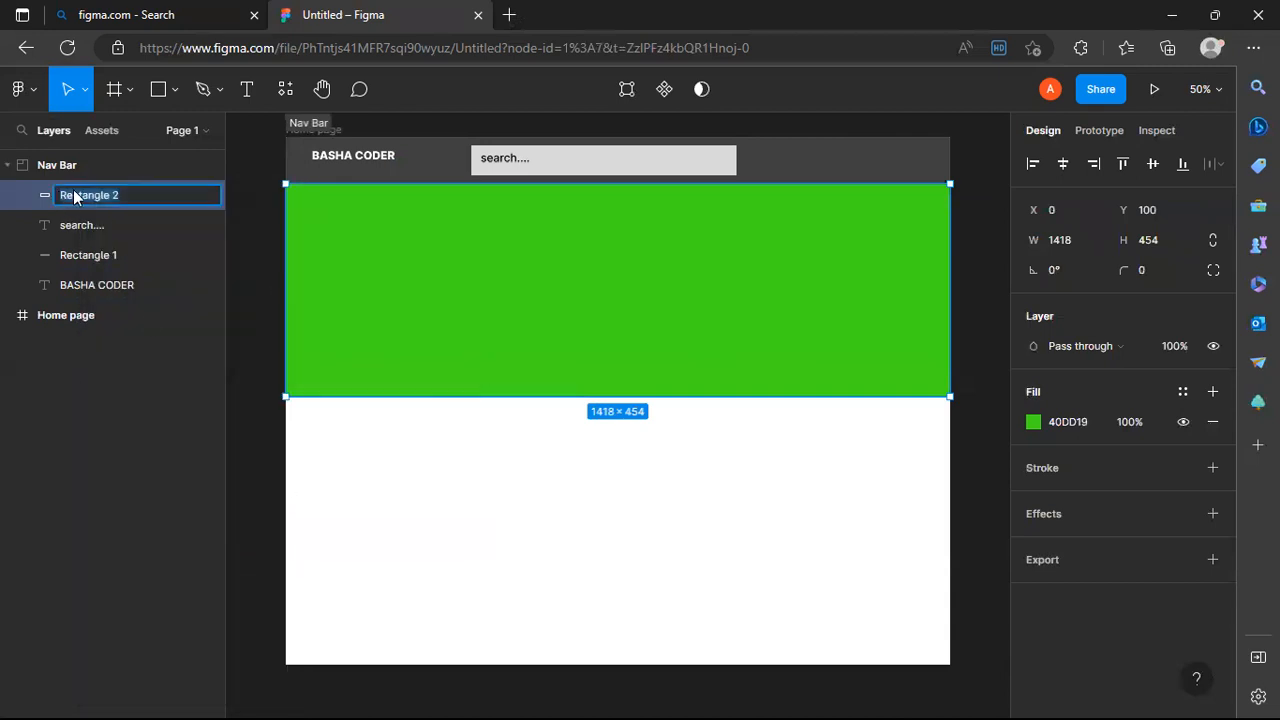
type("iam")
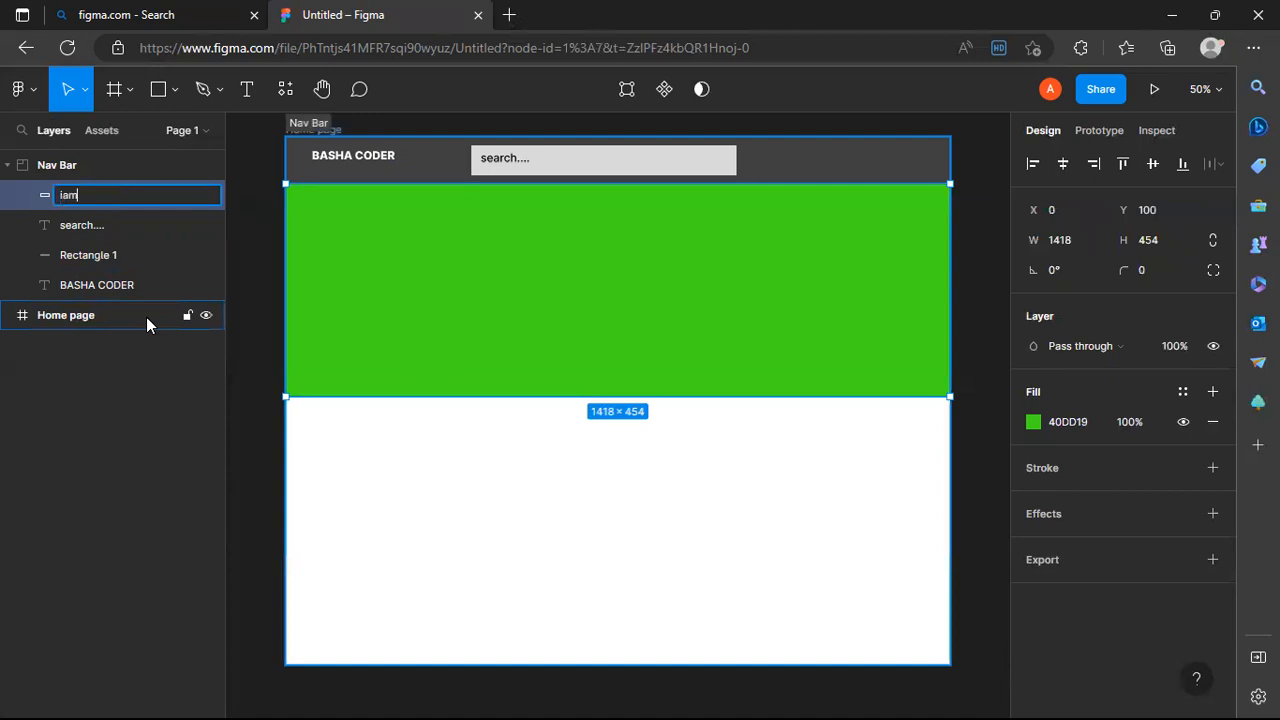
key("BackSpace")
key("BackSpace")
type("mage")
key("Return")
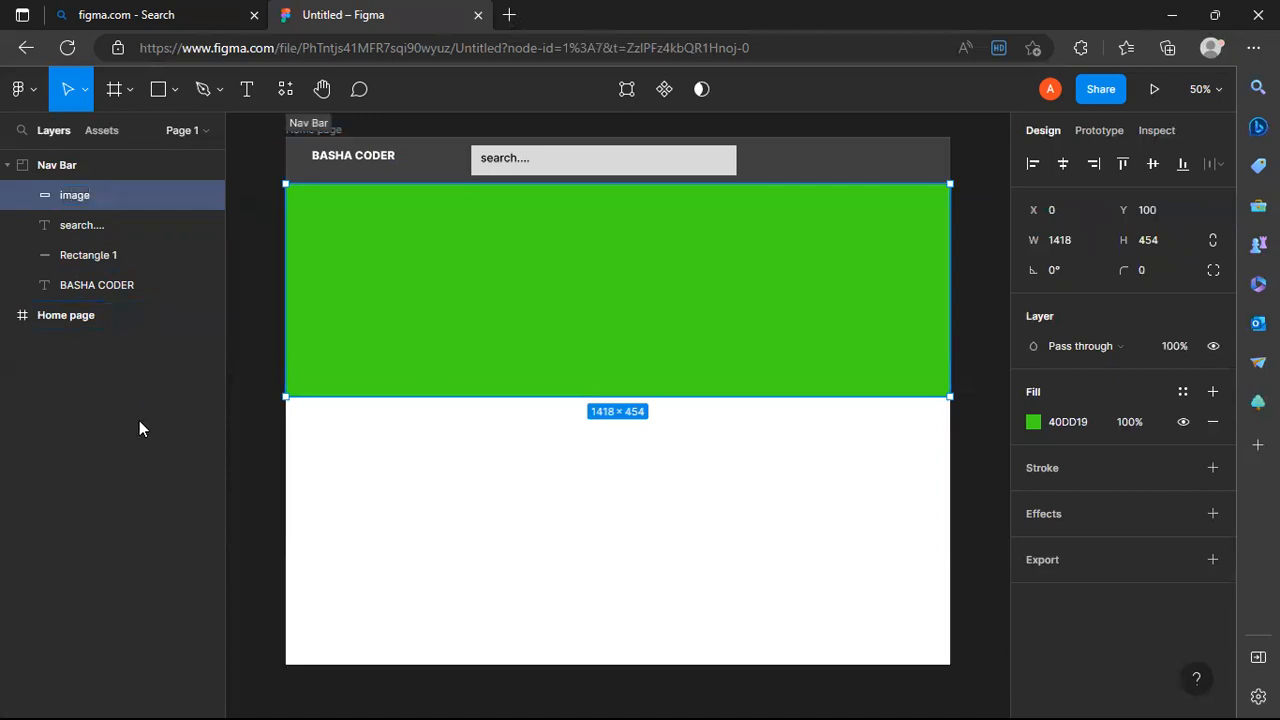
- Open the basha coder YouTube channel page in a new browser tab
left_click(508, 17)
type("you")
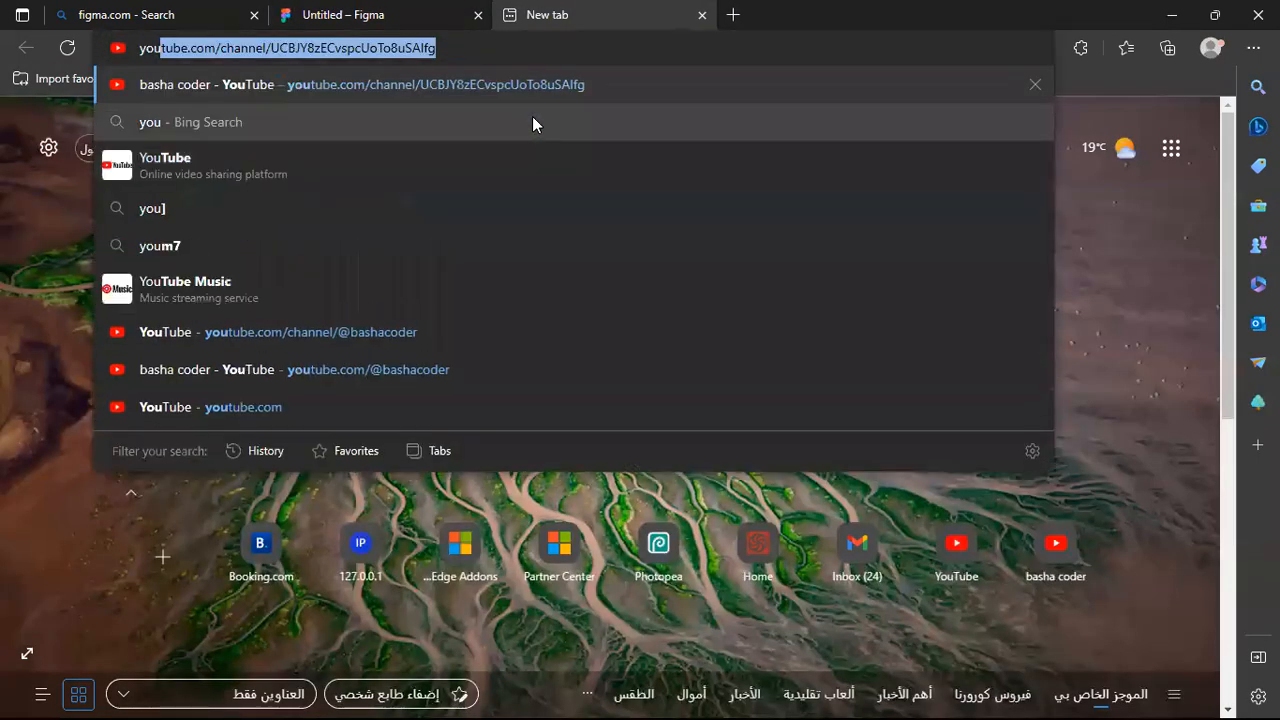
key("Return")
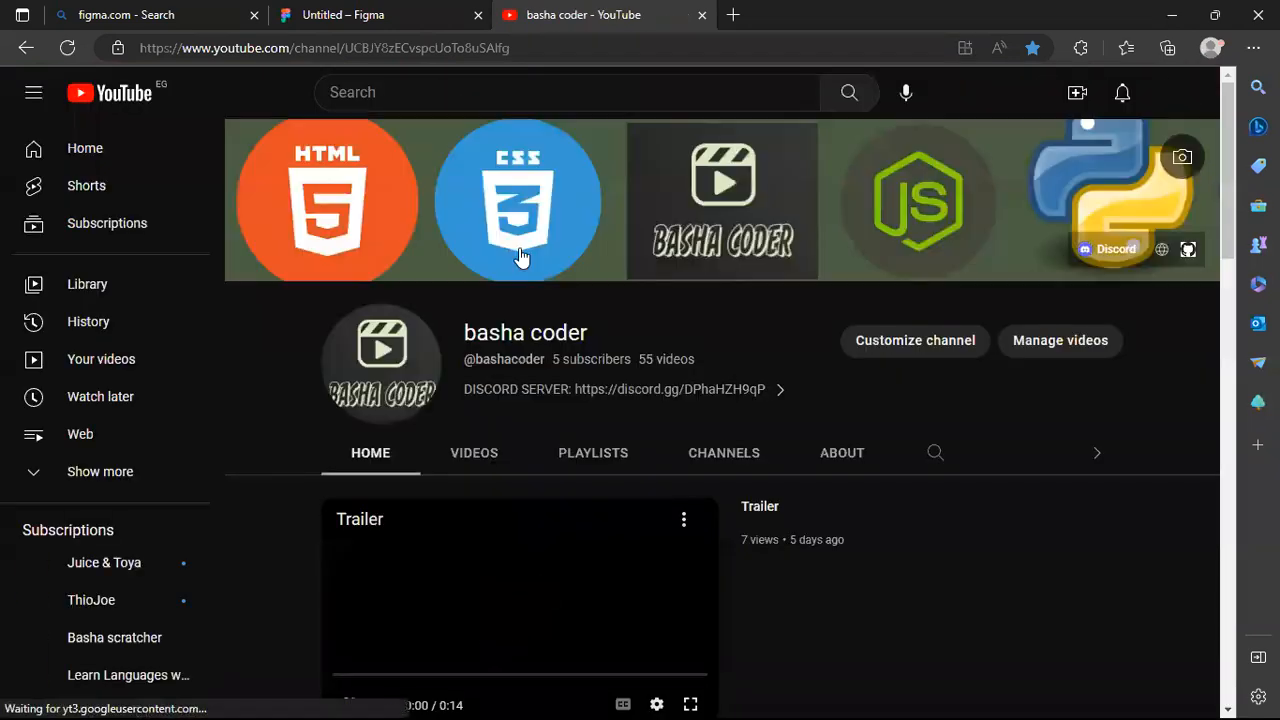
- Open the channel banner's link in a new tab, try to get the banner image from the Branding page, and close that tab
right_click(549, 191)
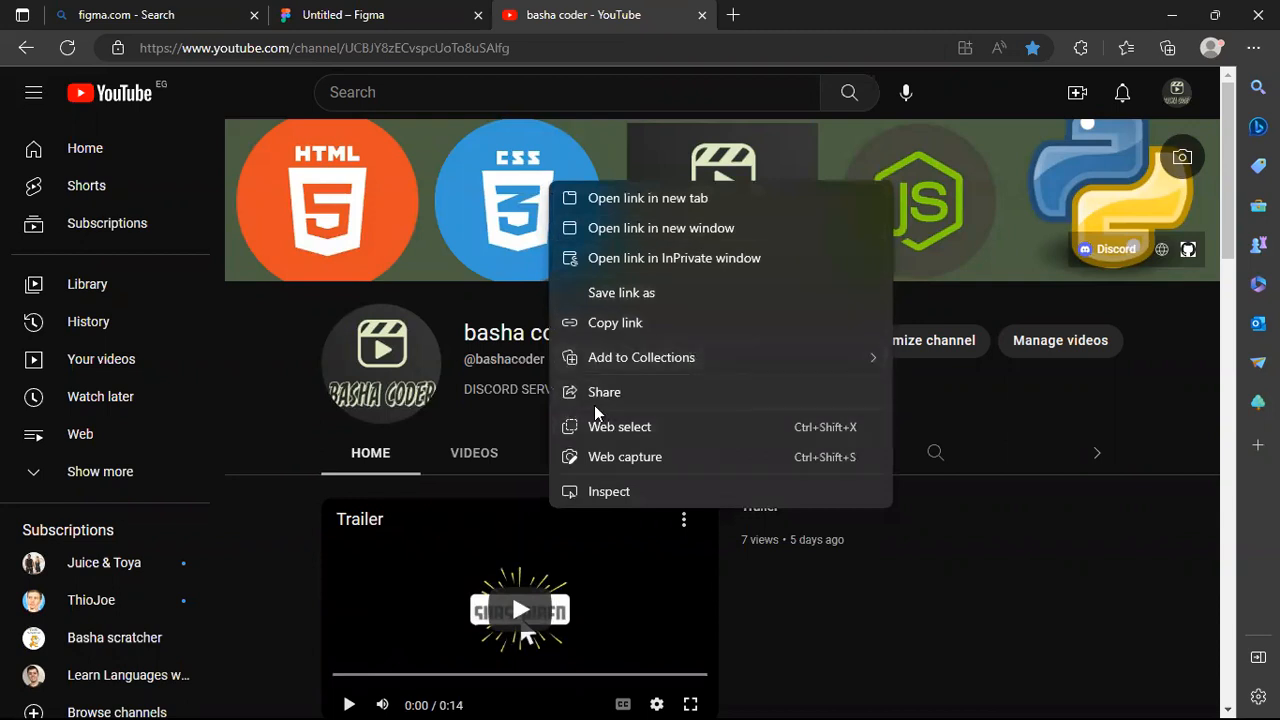
left_click(623, 198)
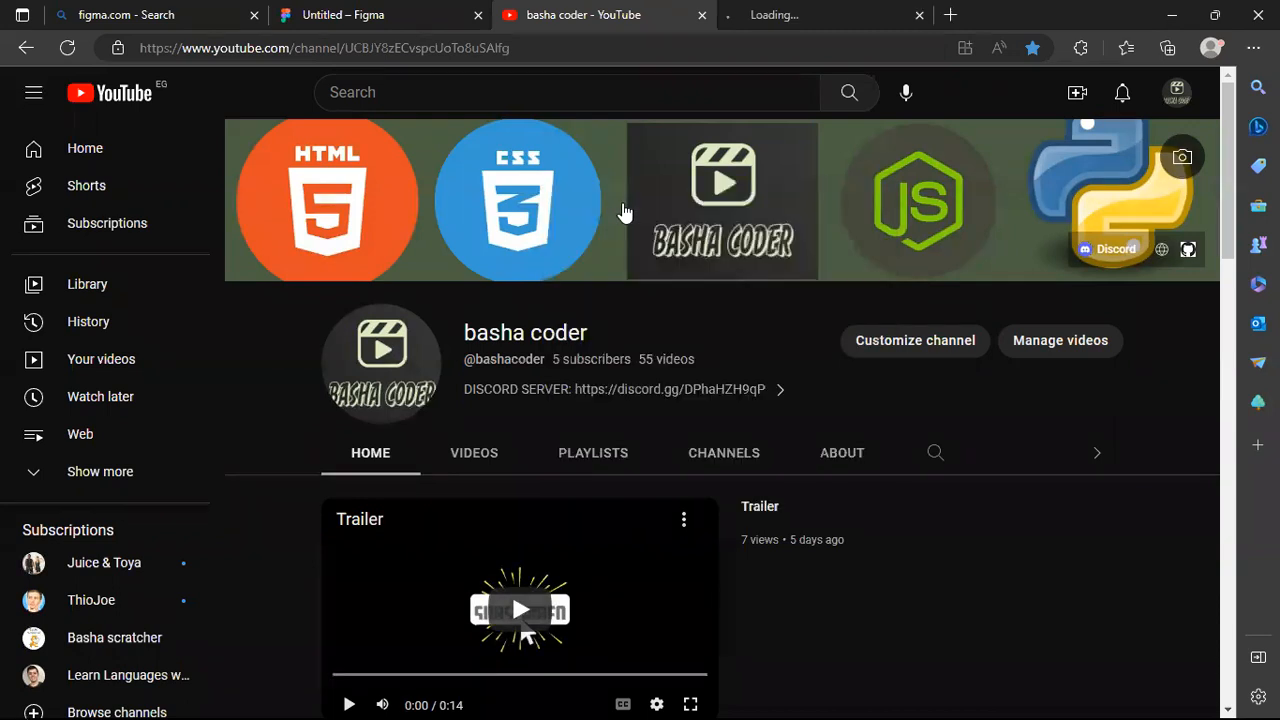
left_click(895, 14)
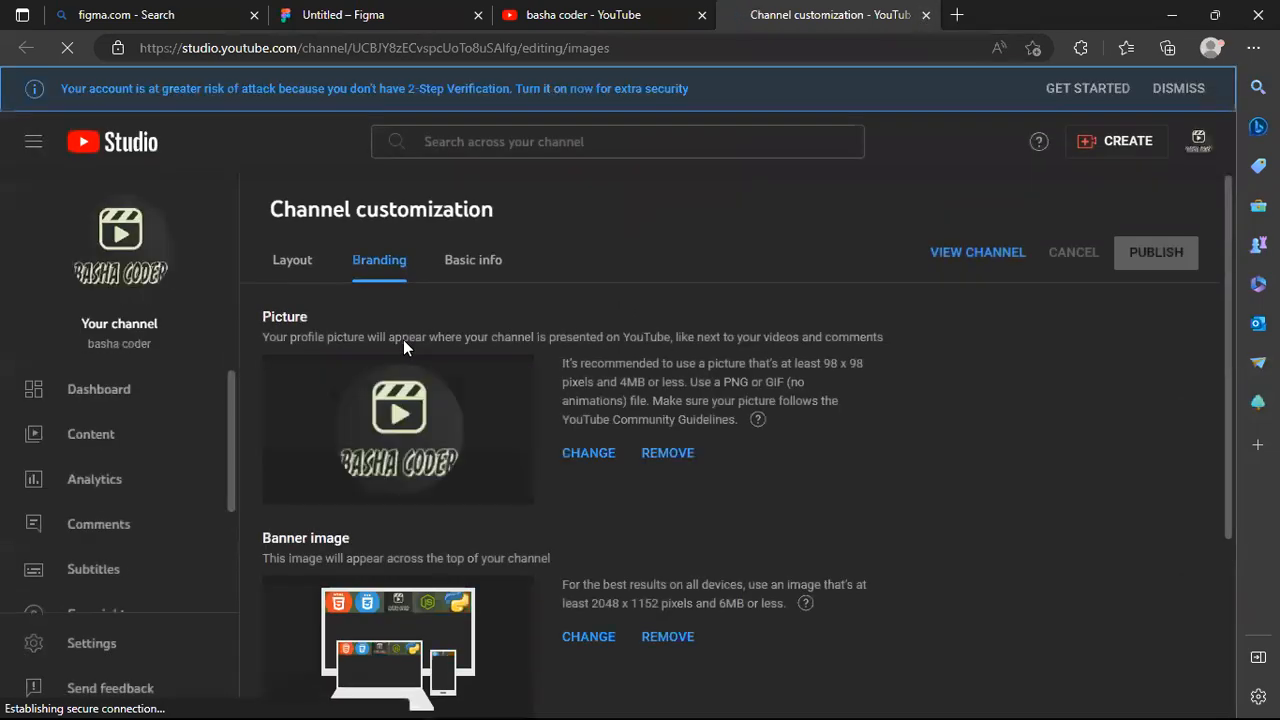
scroll(356, 435, "down", 2)
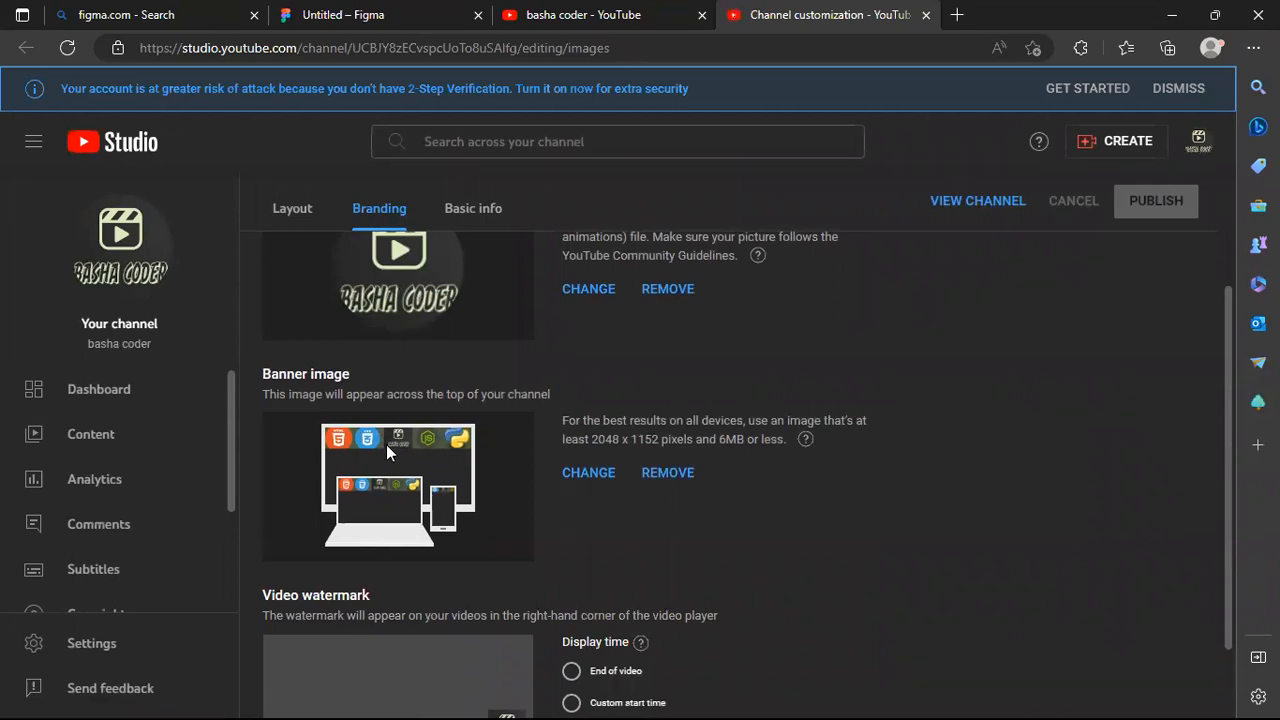
right_click(380, 443)
left_click(339, 439)
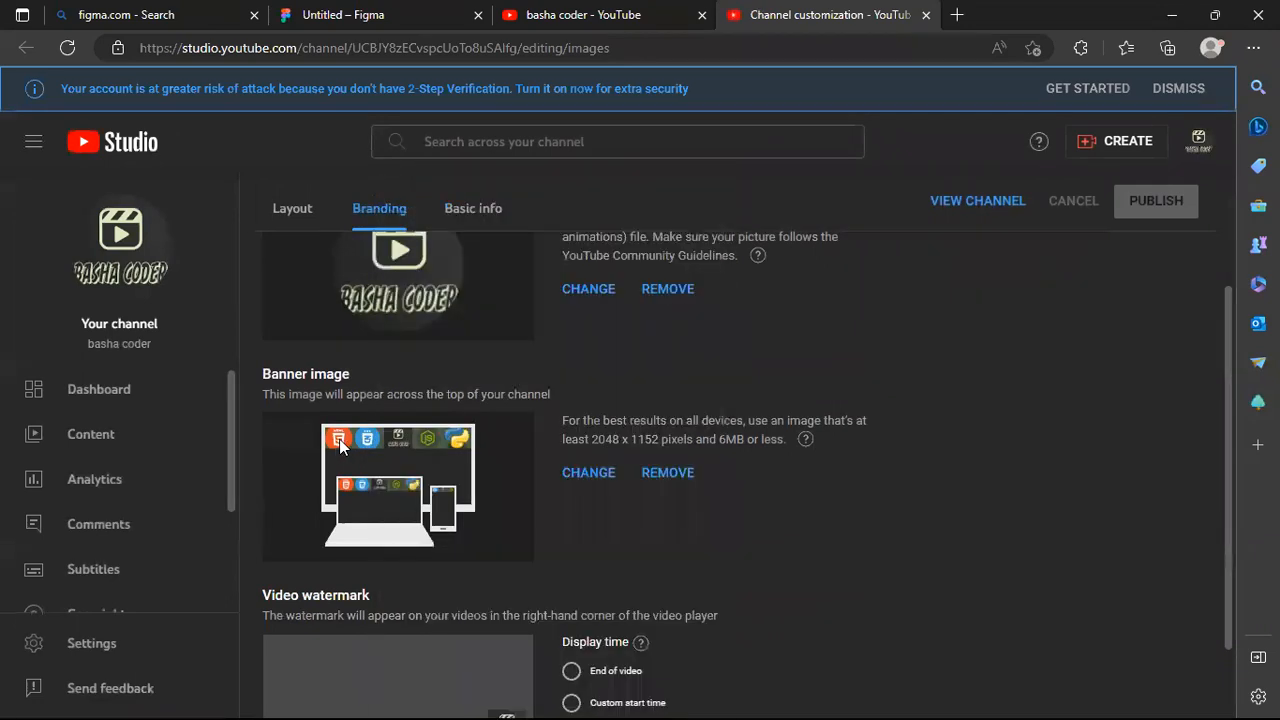
left_click(926, 16)
- Check the channel banner's context options, then open its Channel customization page and view the Banner image section
right_click(616, 173)
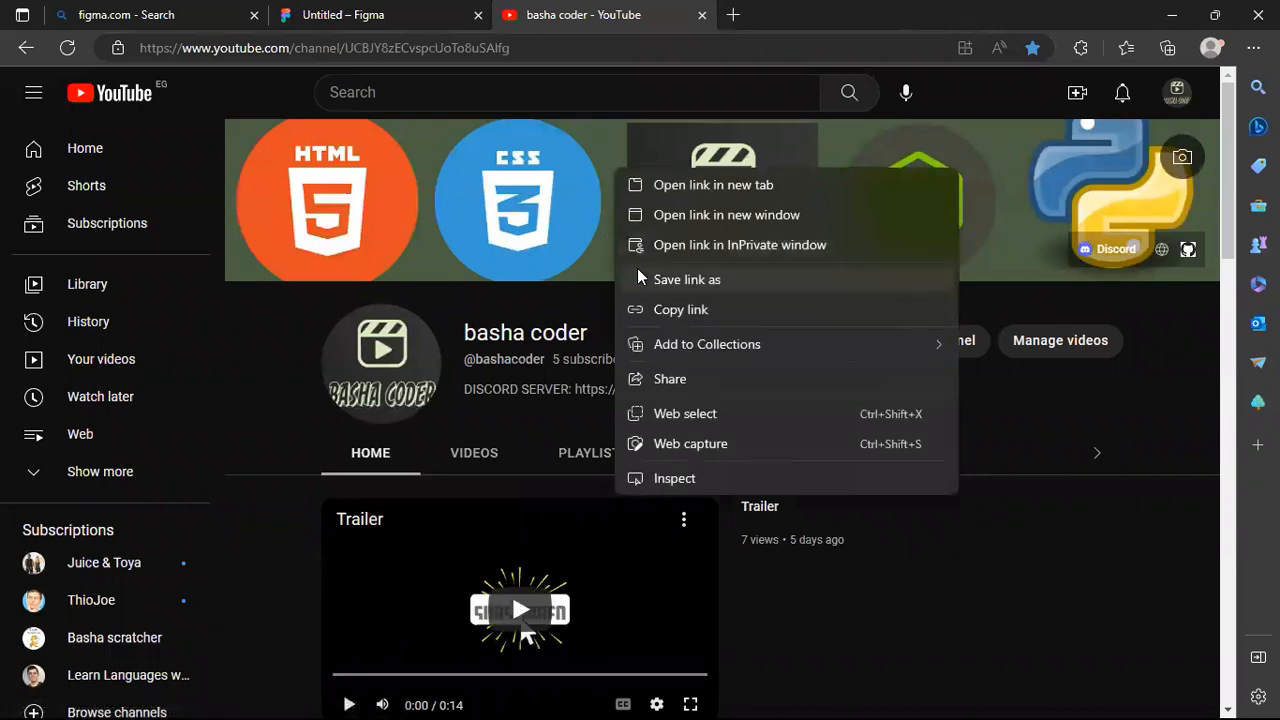
left_click(298, 388)
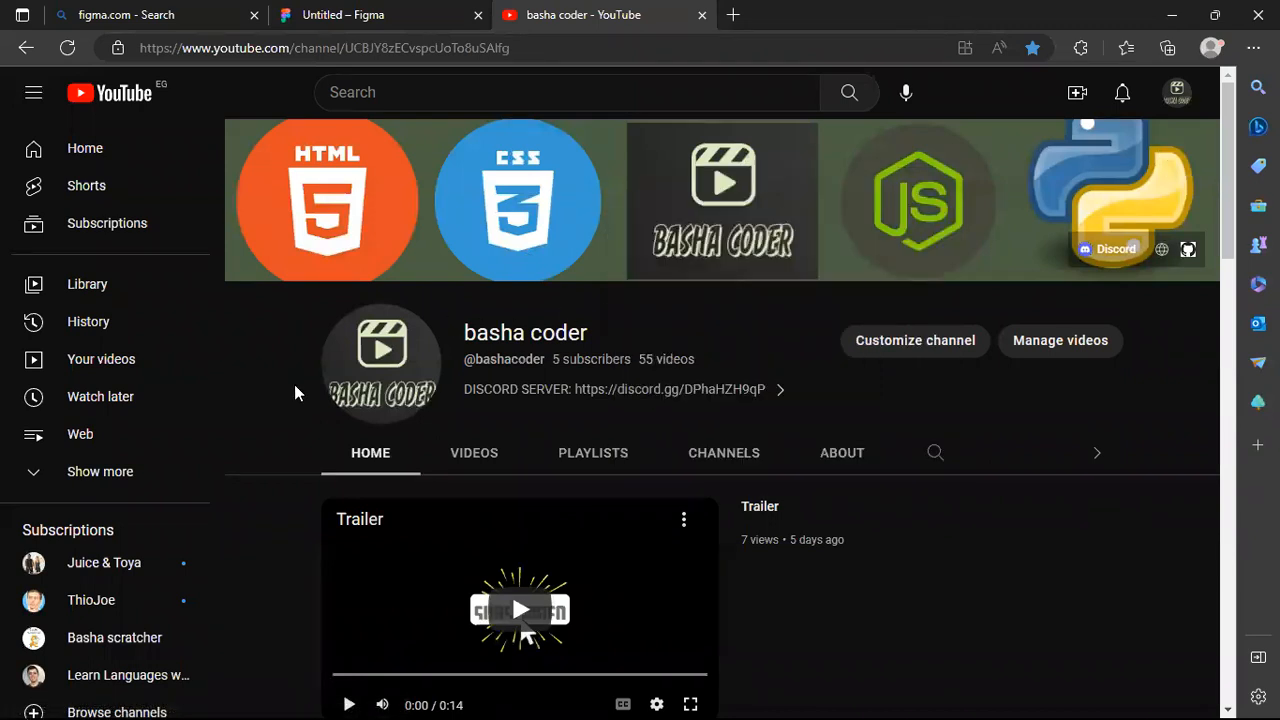
left_click(708, 237)
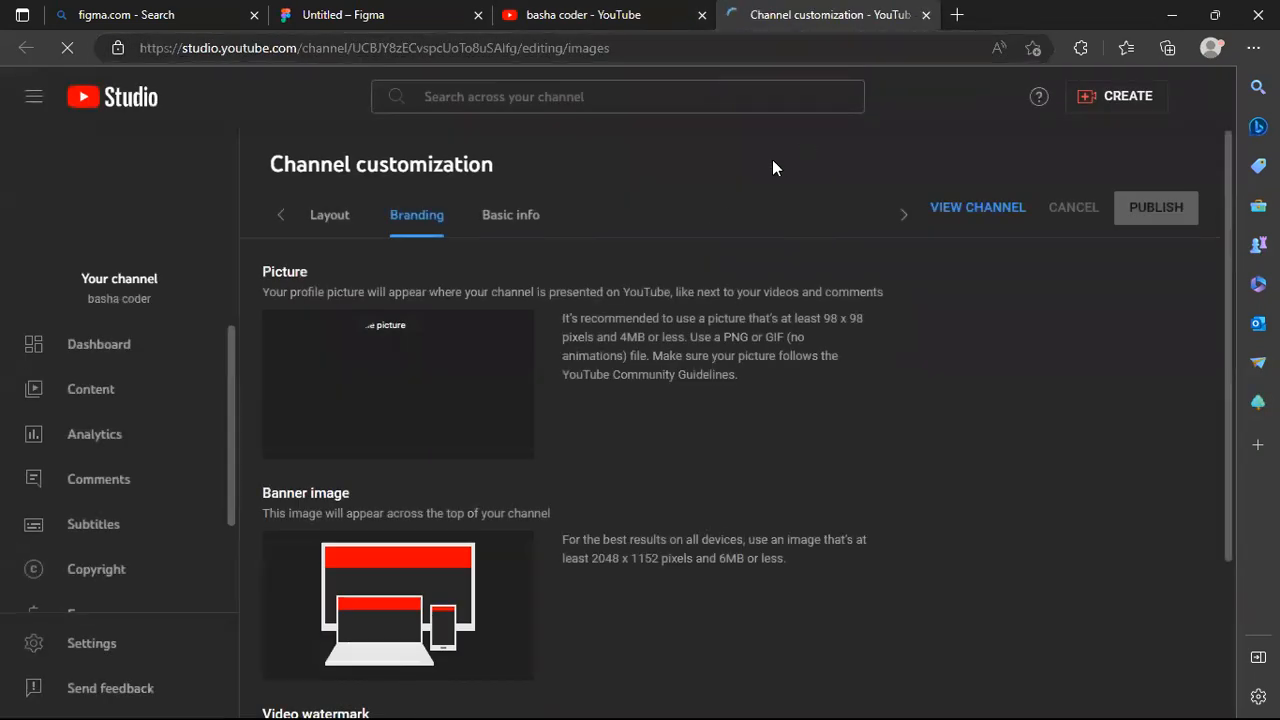
scroll(468, 341, "down", 3)
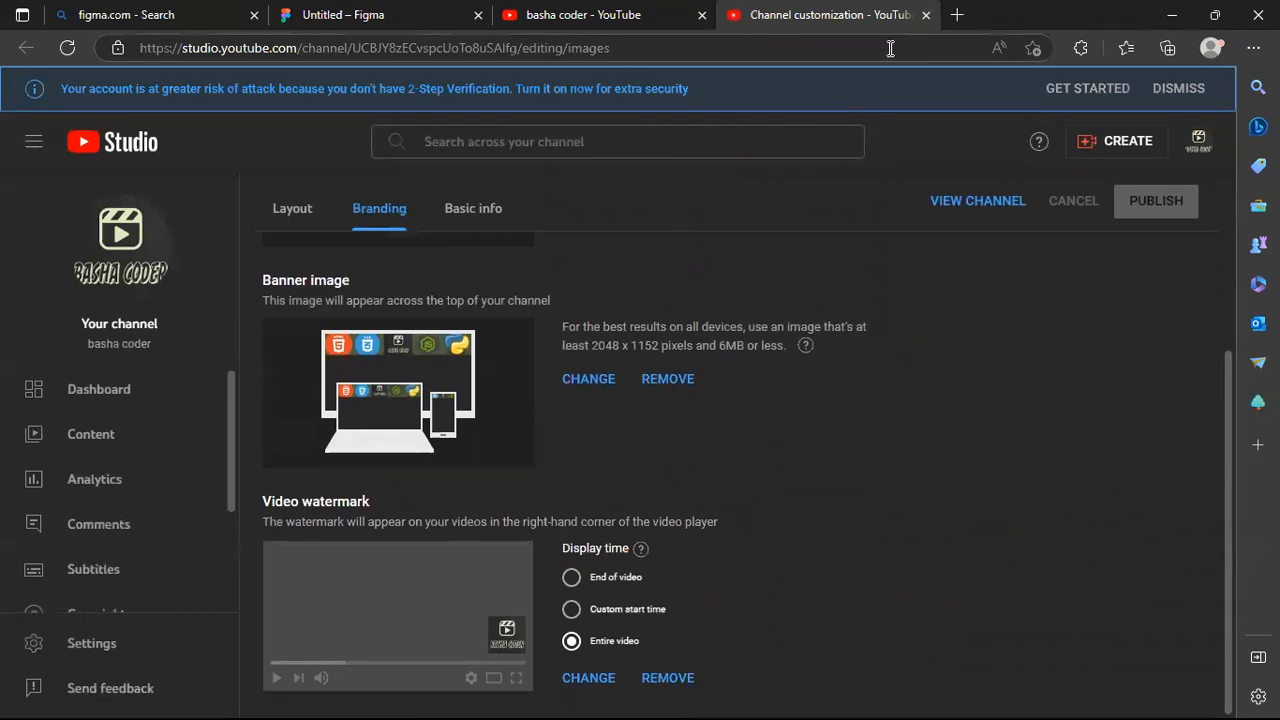
- Close the Channel customization tab and inspect the channel banner's element on the basha coder YouTube page
left_click(926, 15)
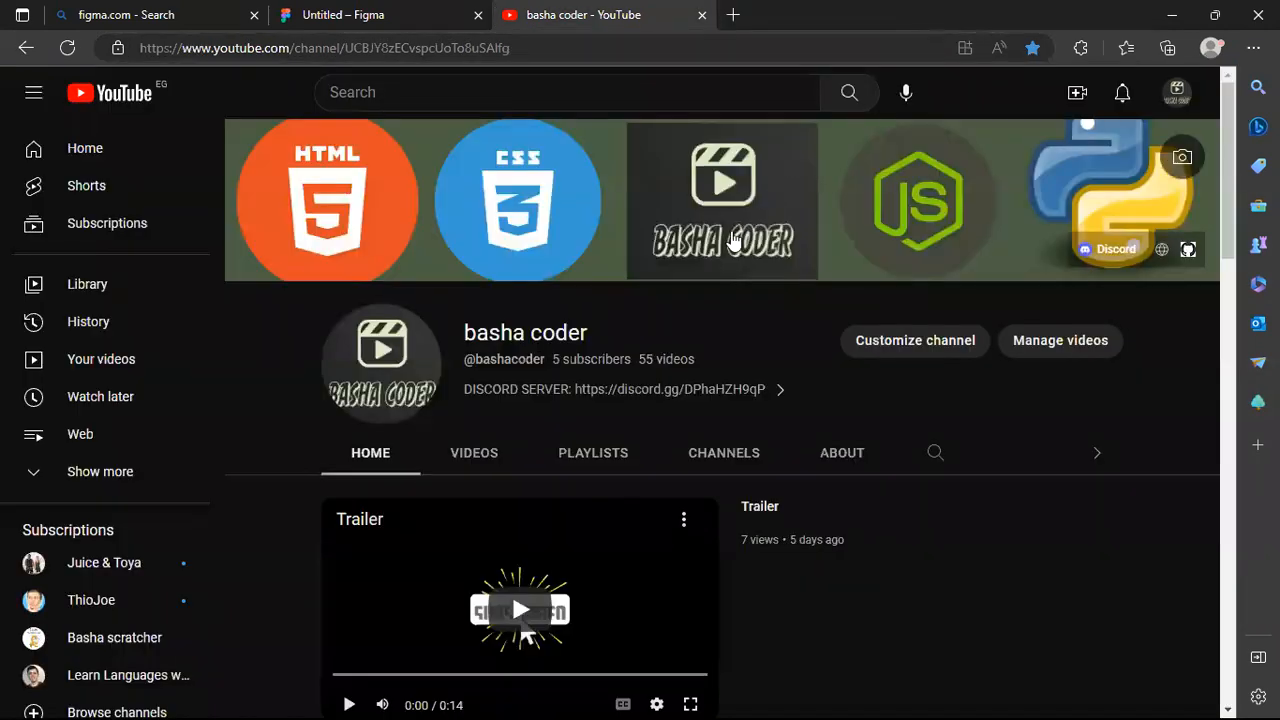
scroll(747, 280, "down", 10)
scroll(750, 275, "up", 10)
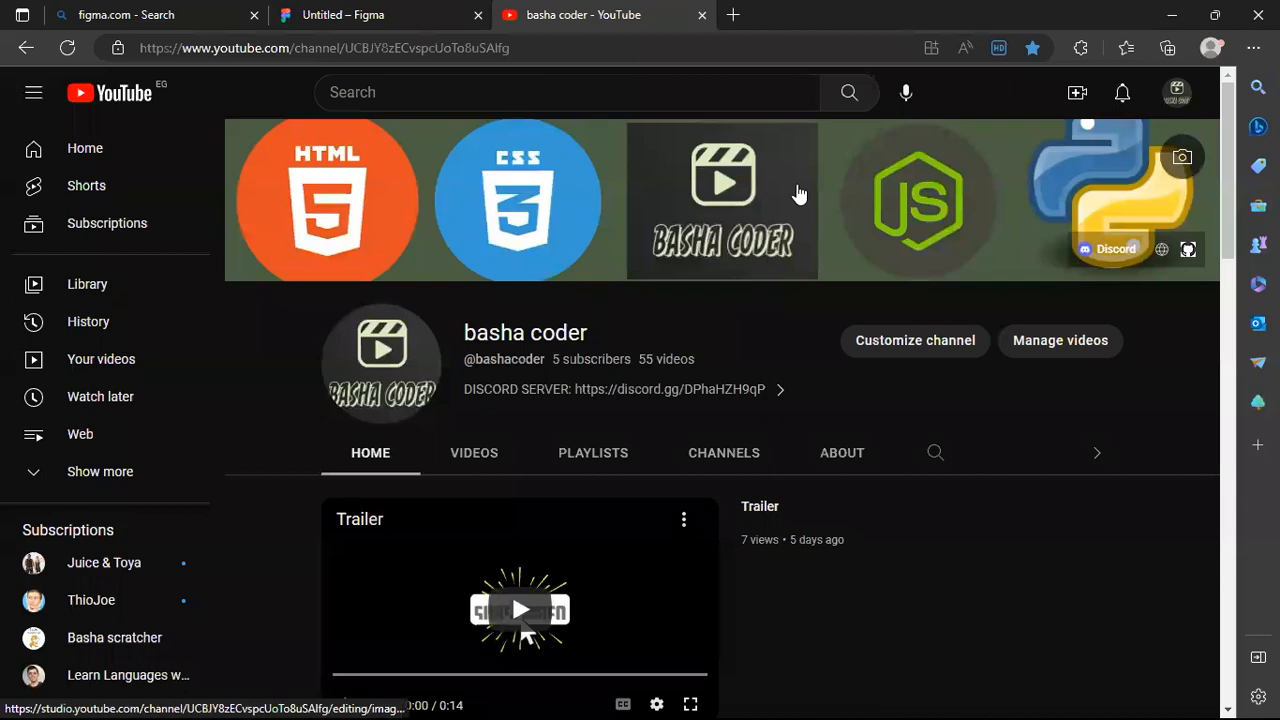
right_click(797, 190)
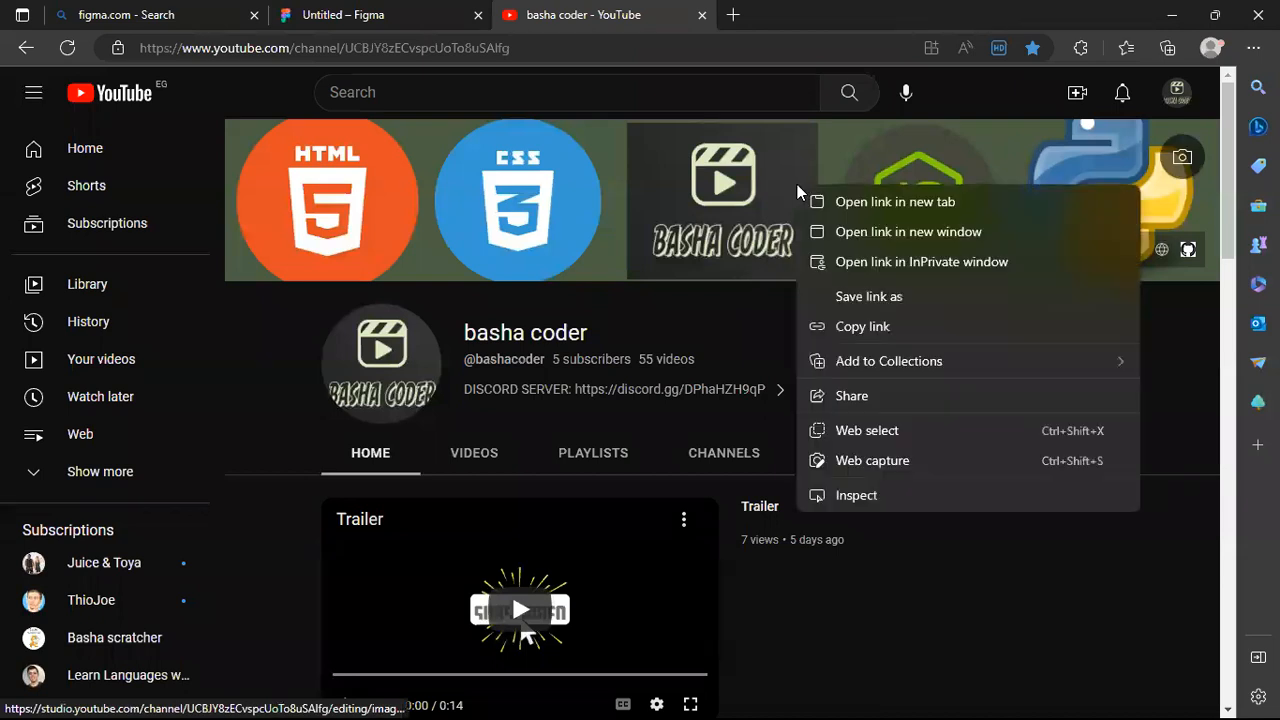
left_click(842, 500)
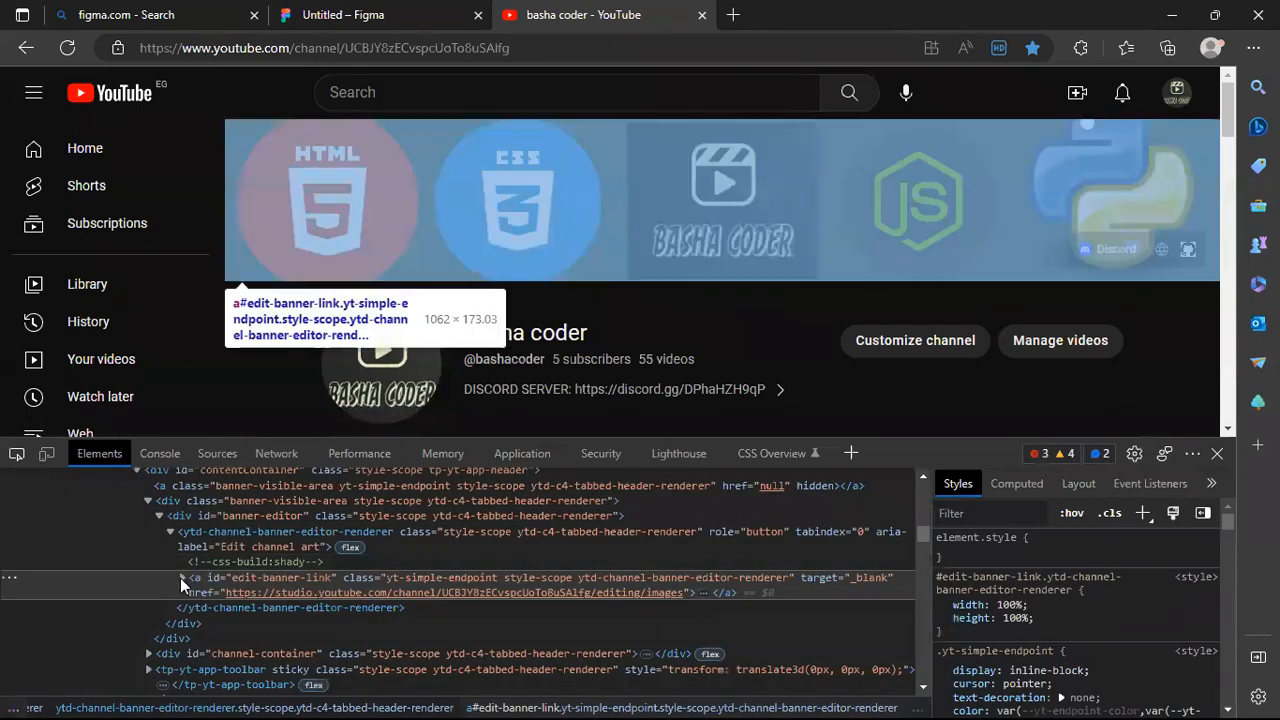
- Examine the elements nested under the banner's edit-banner-link for an image source, collapse the banner editor element, and close the inspector
left_click(182, 580)
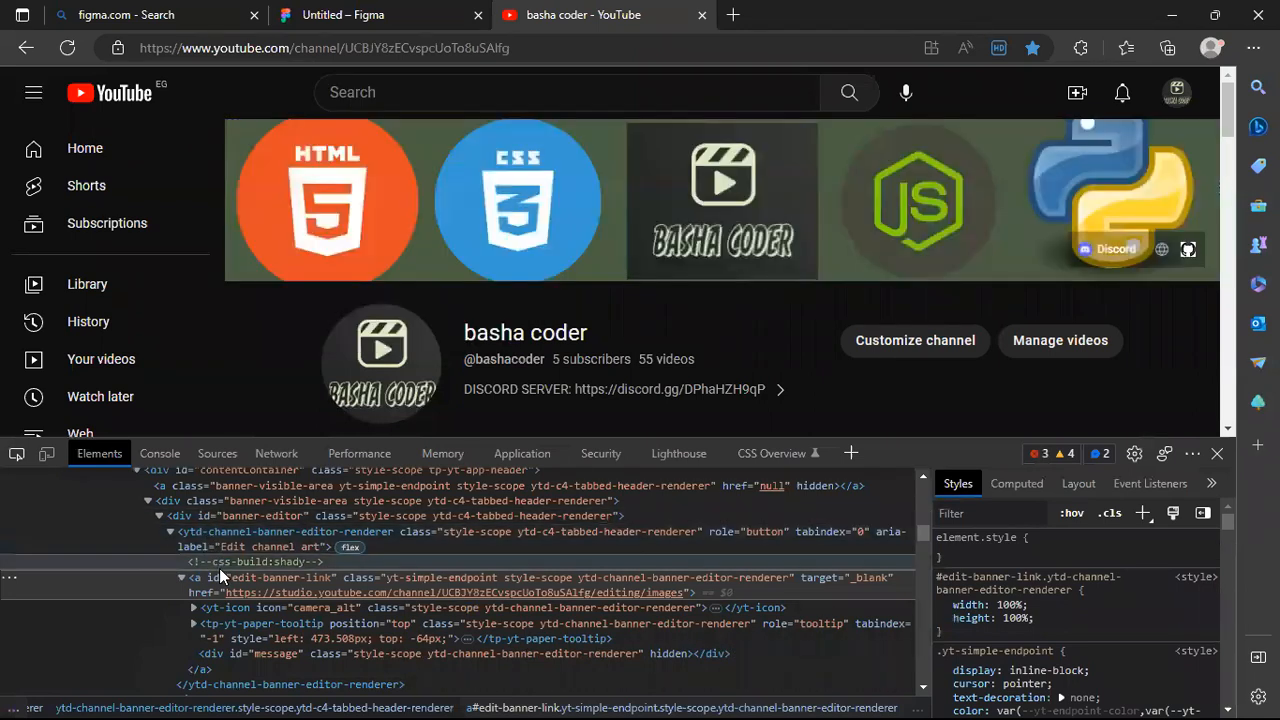
scroll(219, 568, "down", 1)
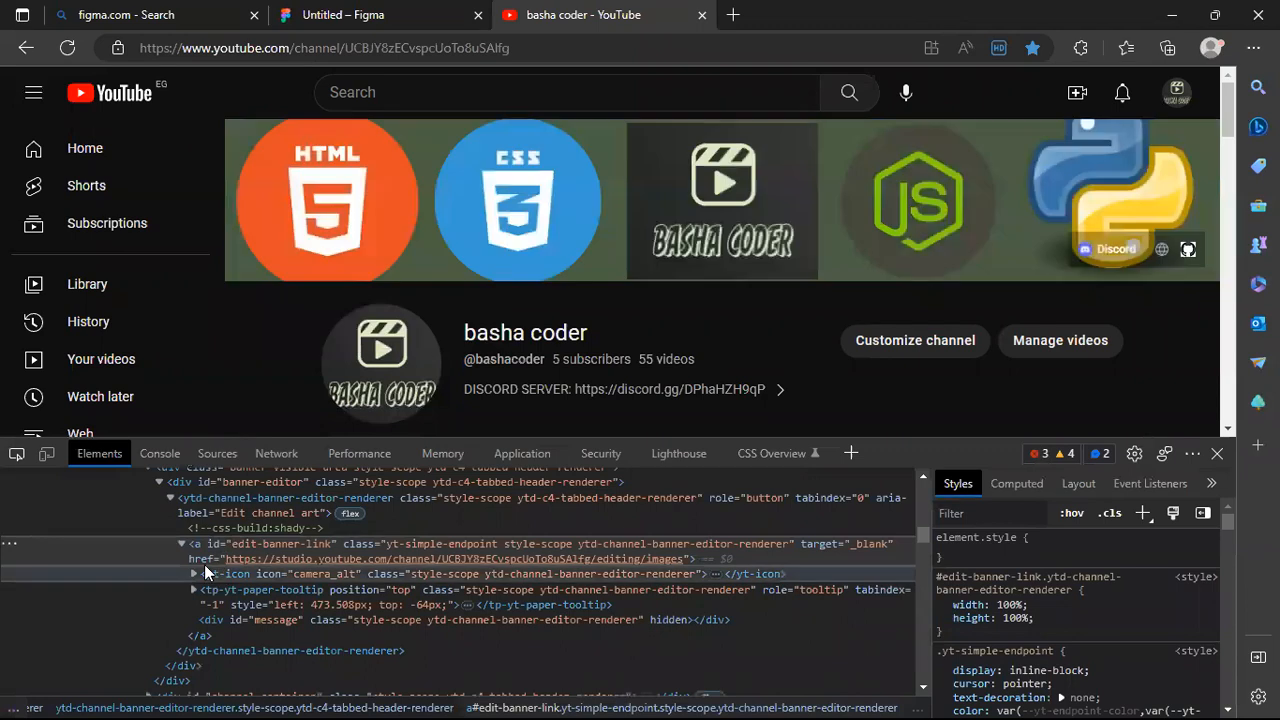
left_click(194, 573)
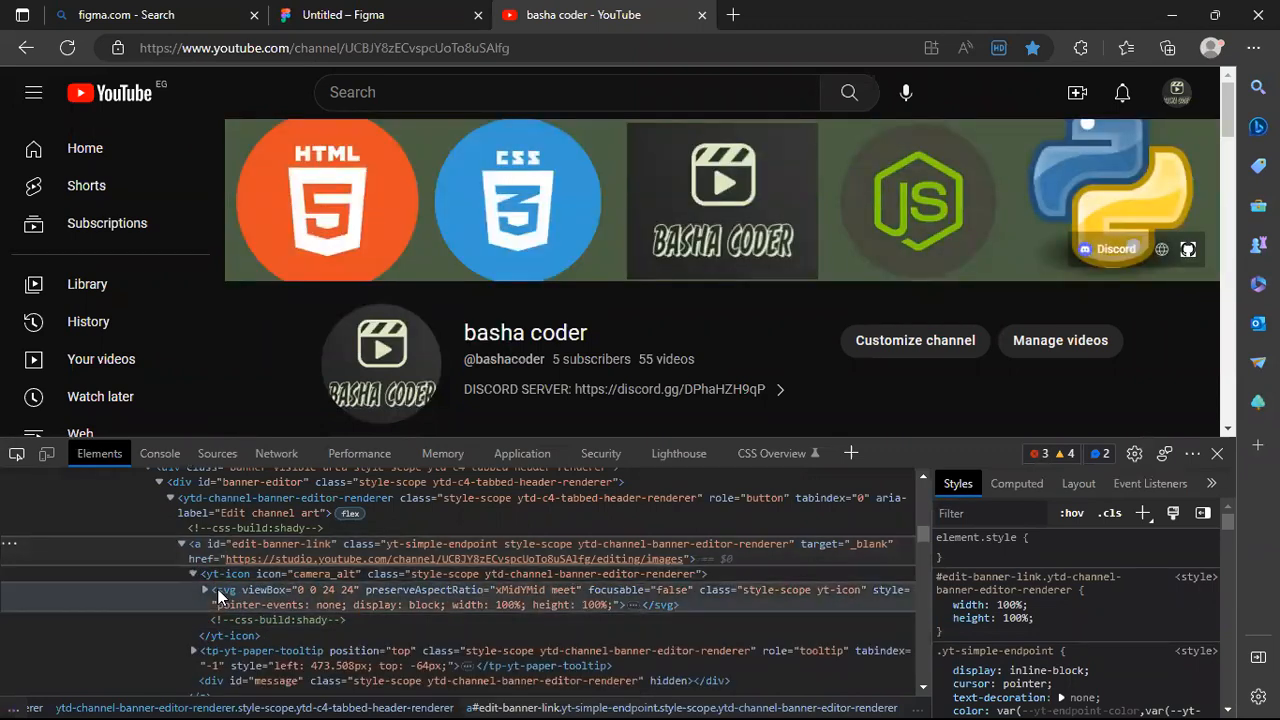
left_click(204, 590)
left_click(217, 619)
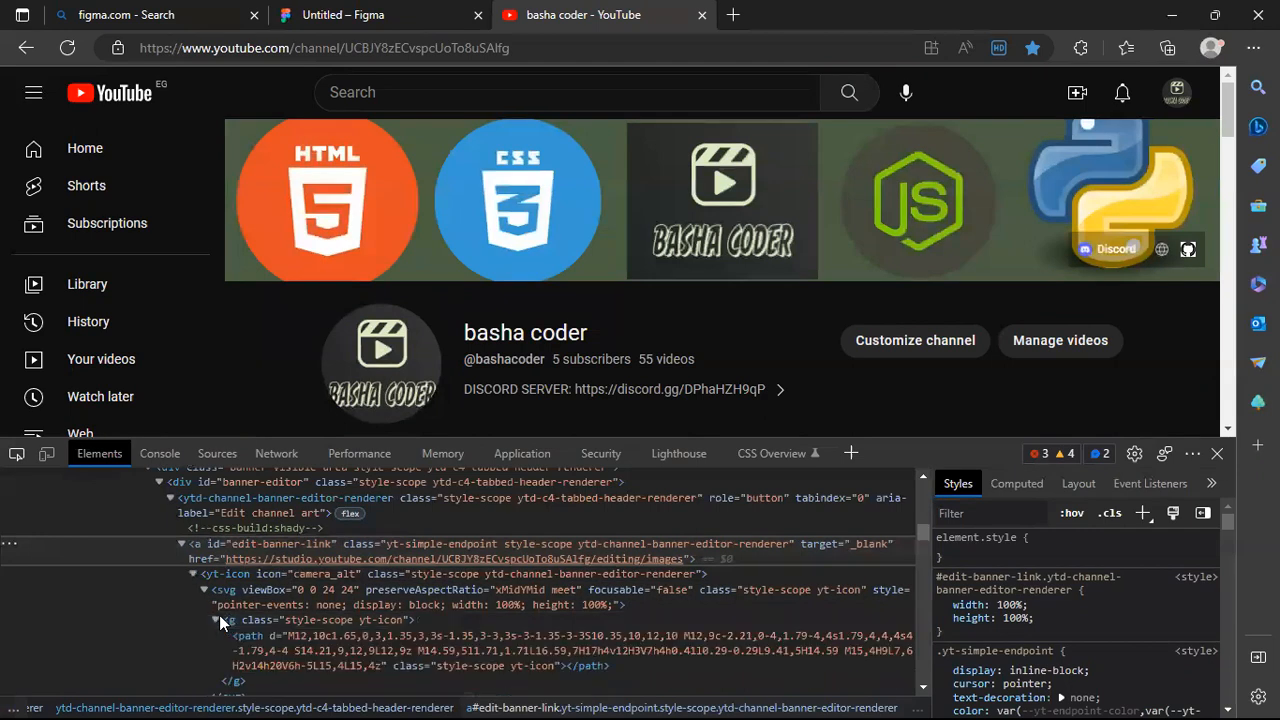
scroll(238, 630, "down", 3)
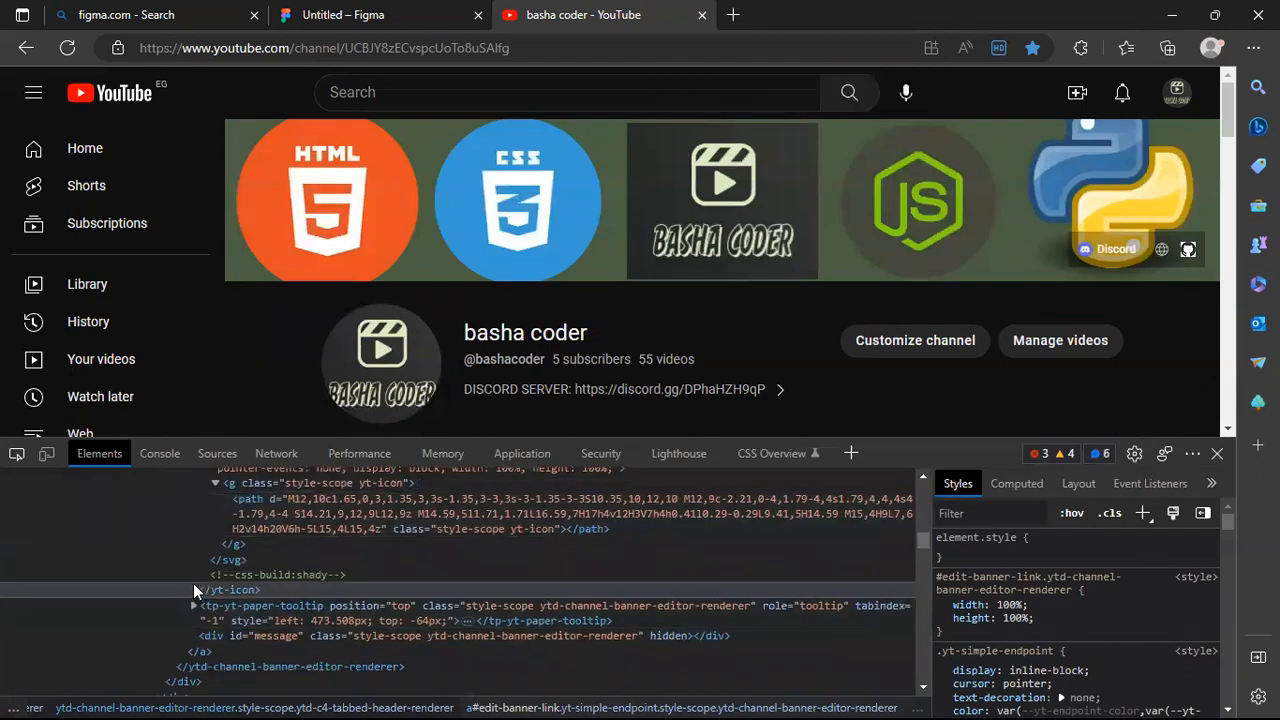
scroll(202, 607, "down", 2)
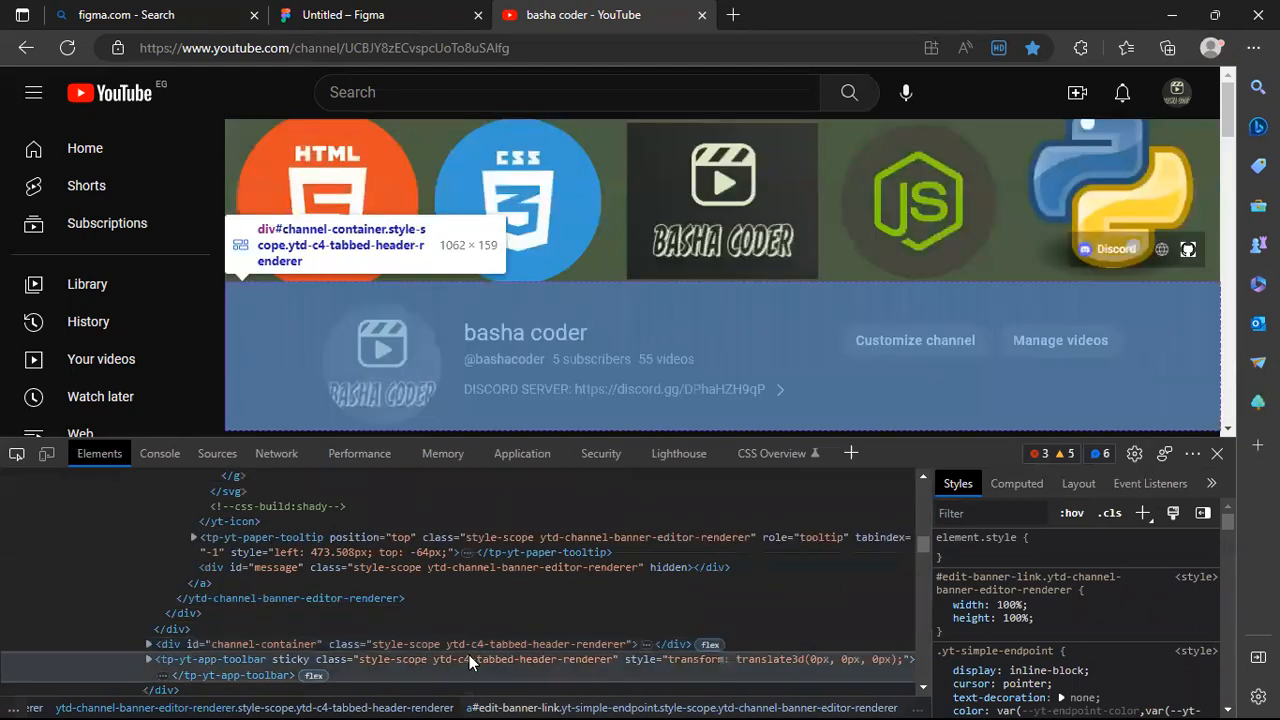
scroll(366, 563, "up", 5)
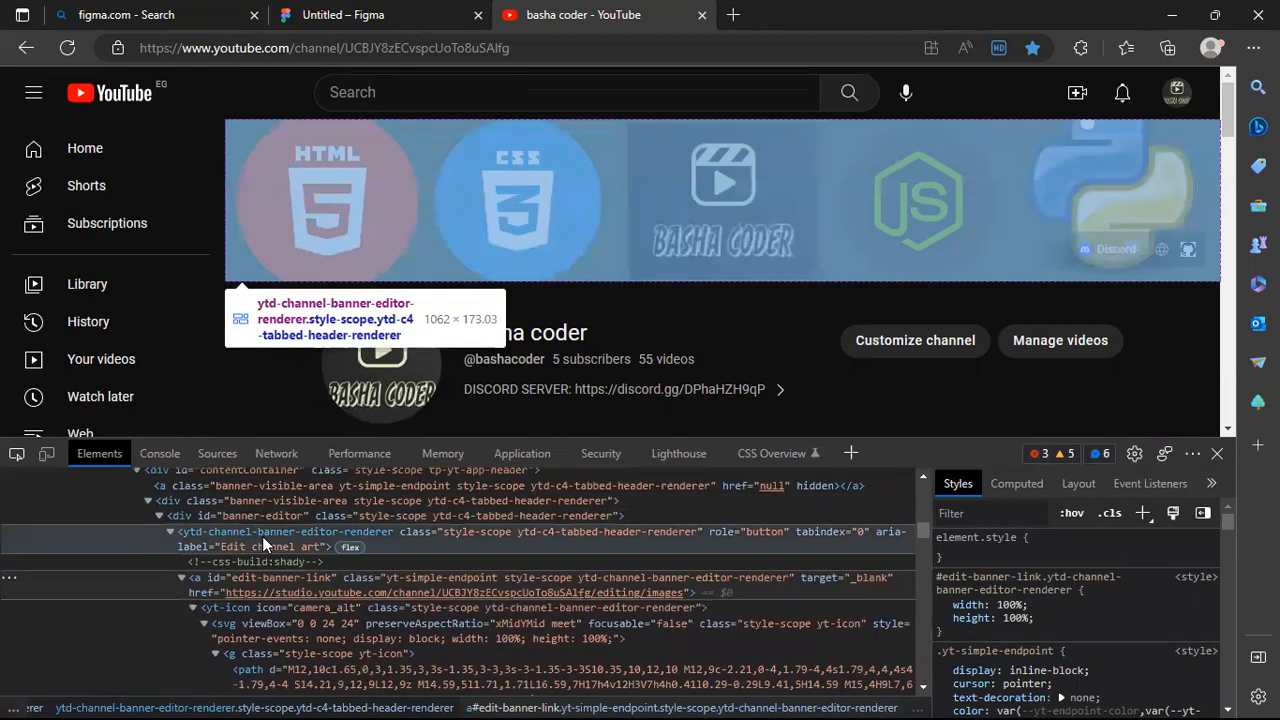
left_click(176, 527)
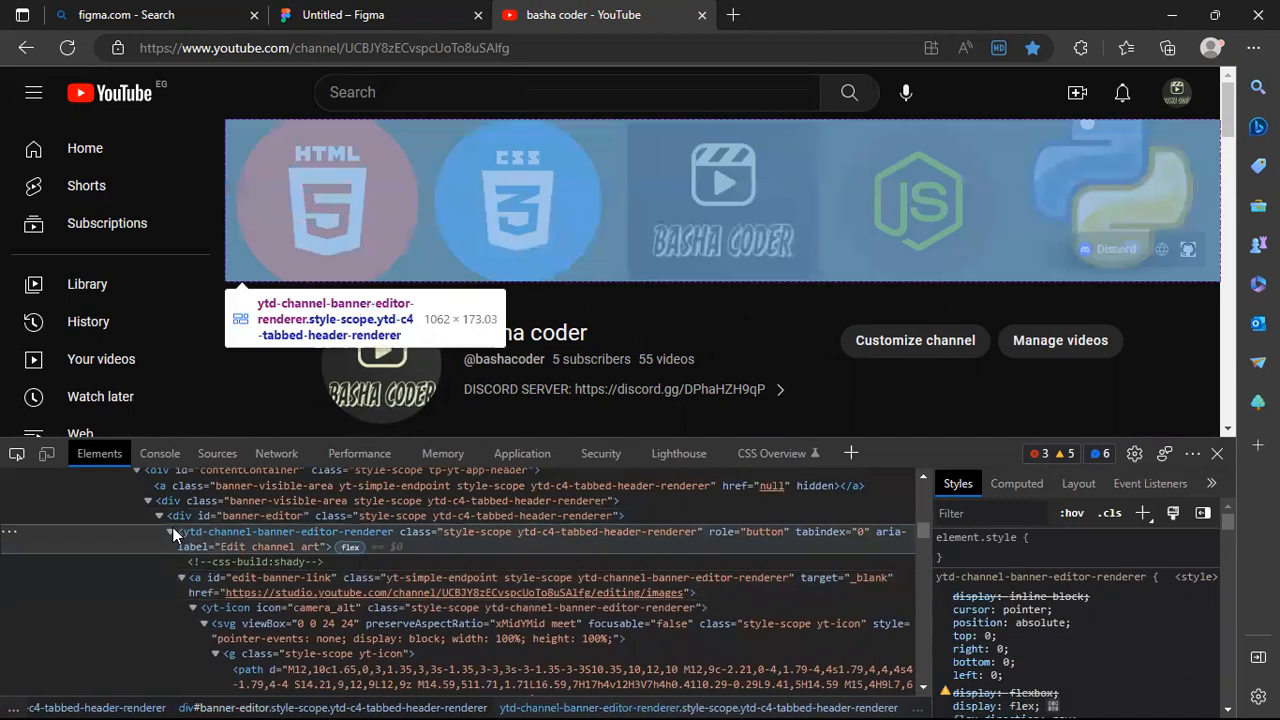
left_click(172, 530)
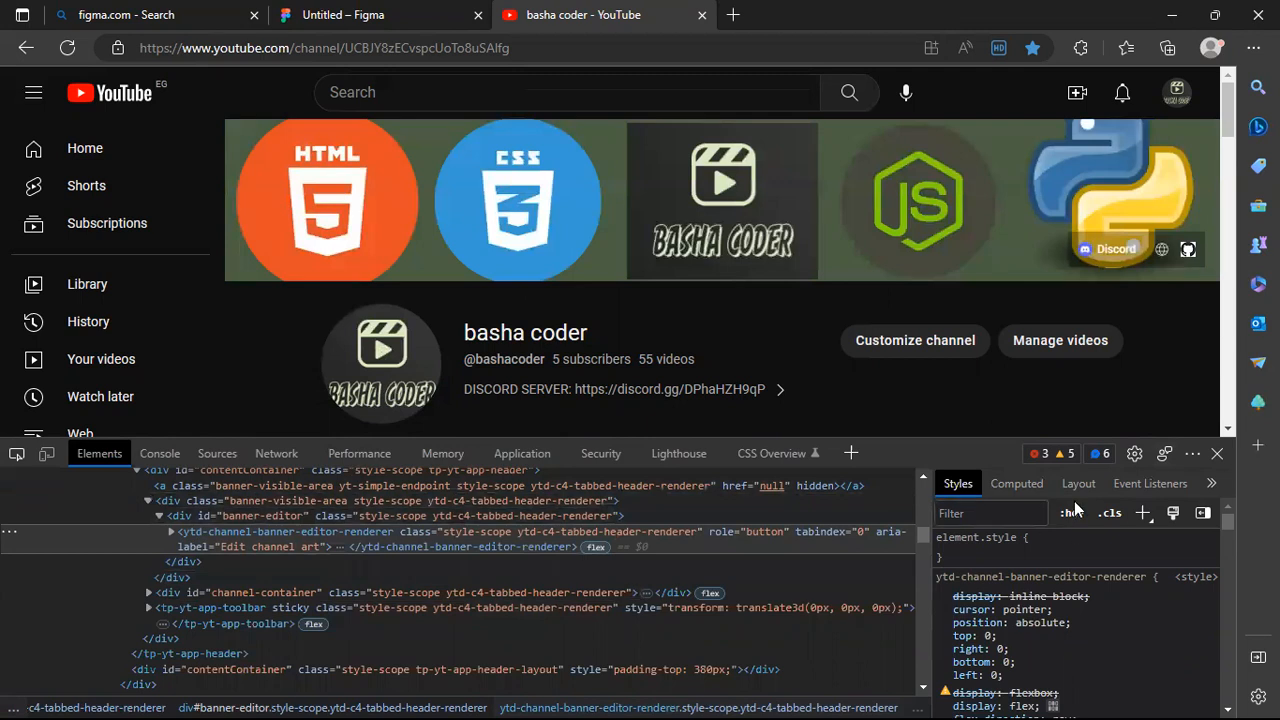
left_click(1217, 453)
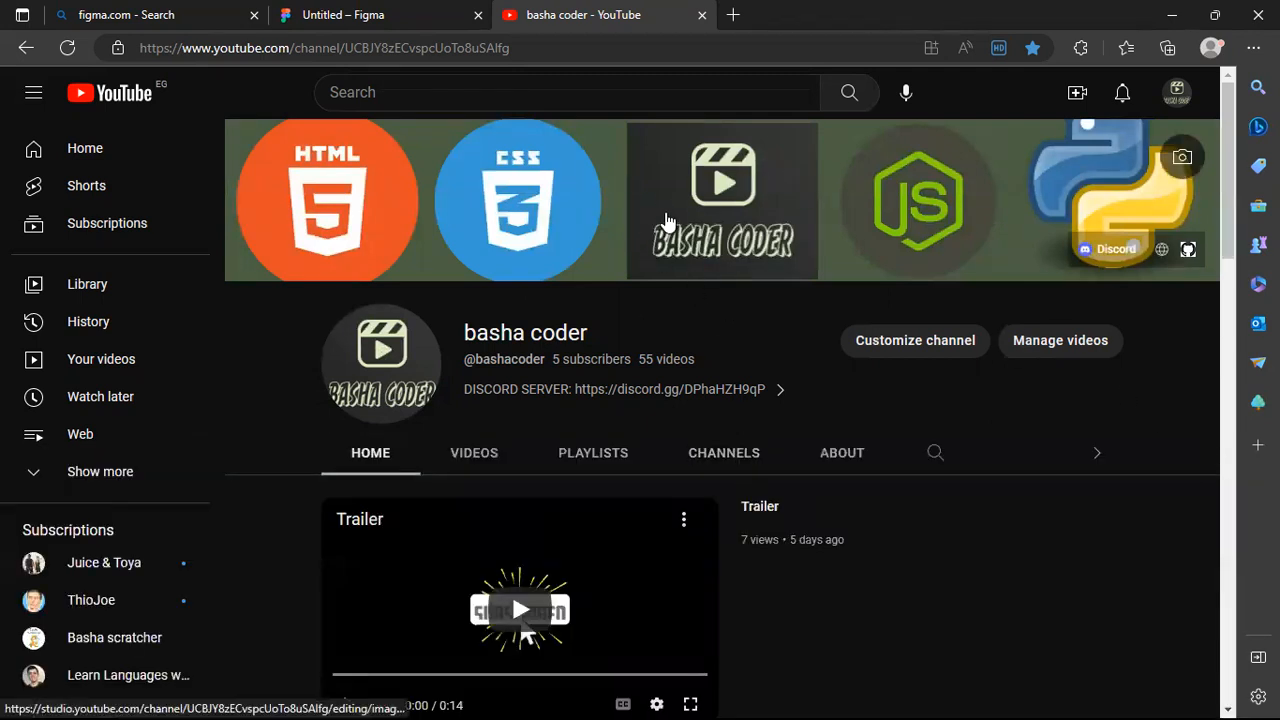
- Switch to the Figma file and move the "image" layer out of Nav Bar into the Home page frame
right_click(666, 220)
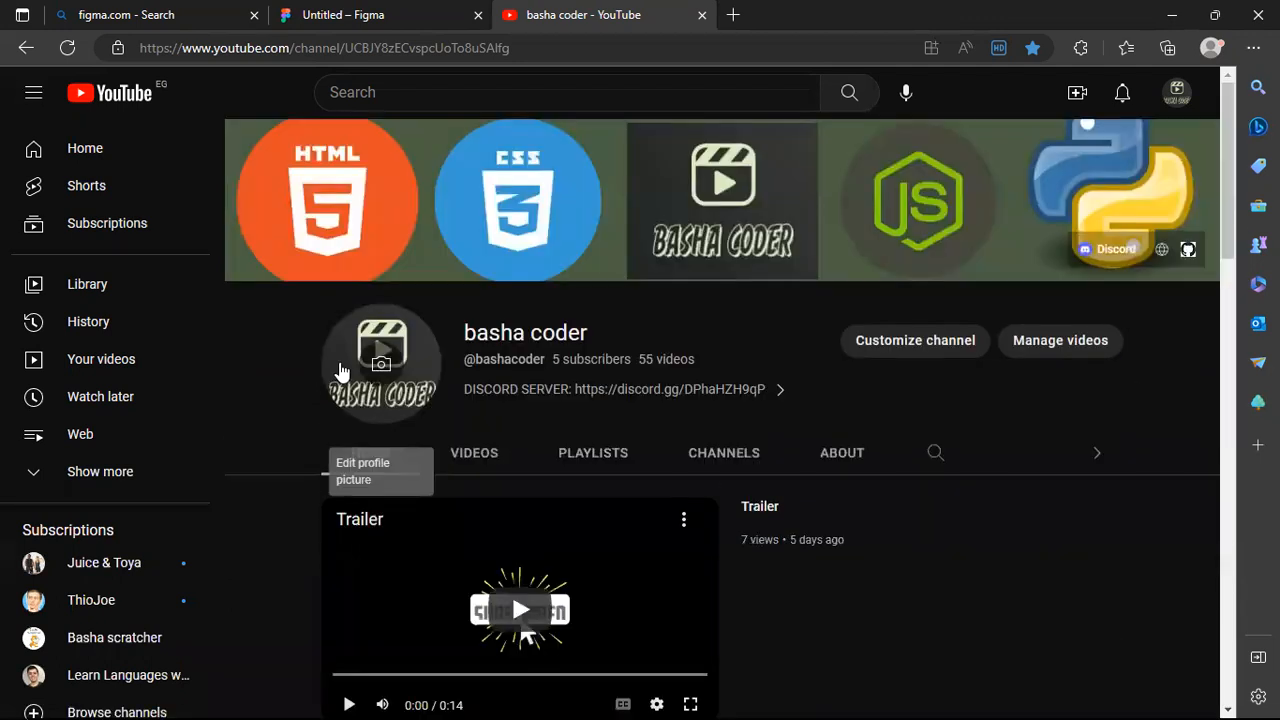
left_click(310, 12)
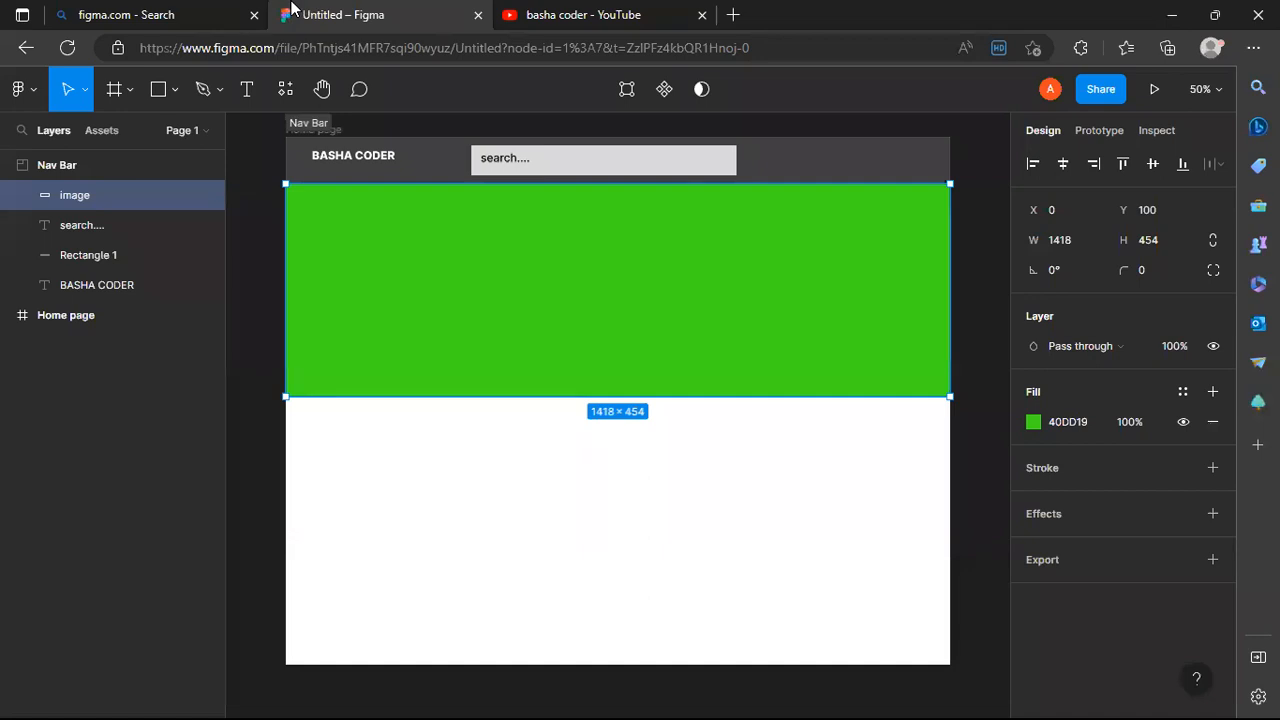
left_click(271, 423)
left_click(560, 12)
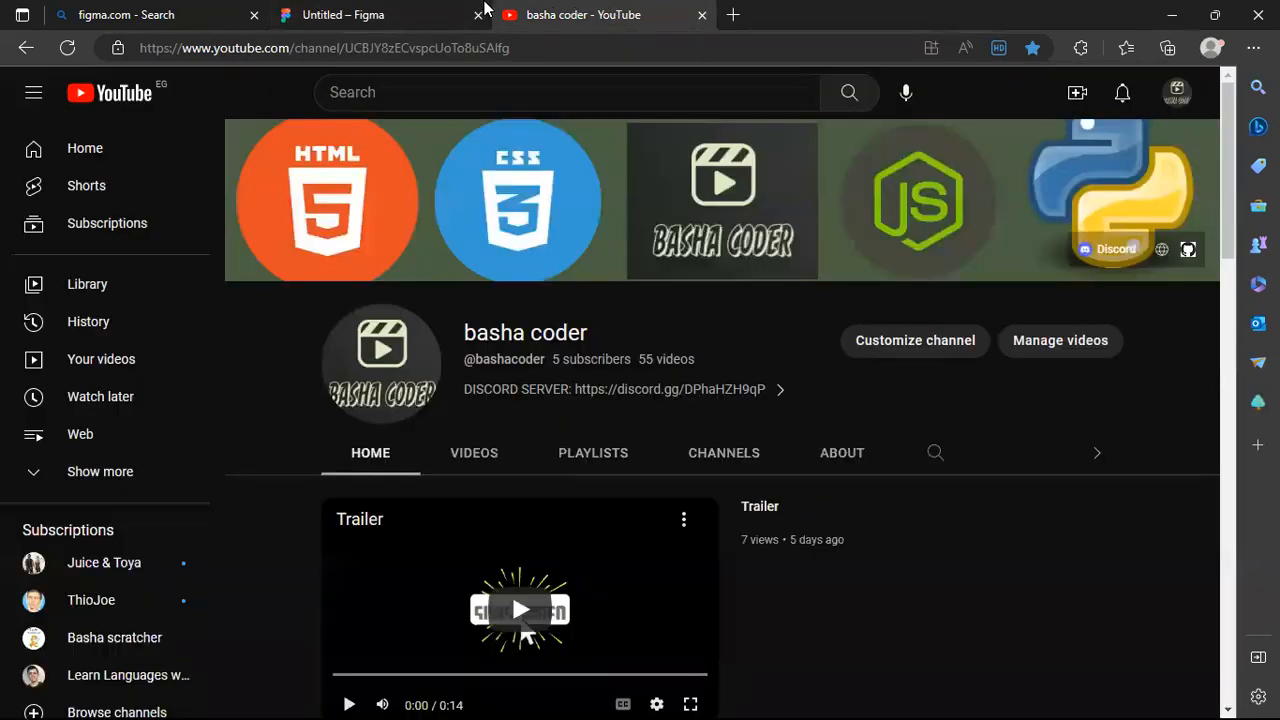
left_click(471, 12)
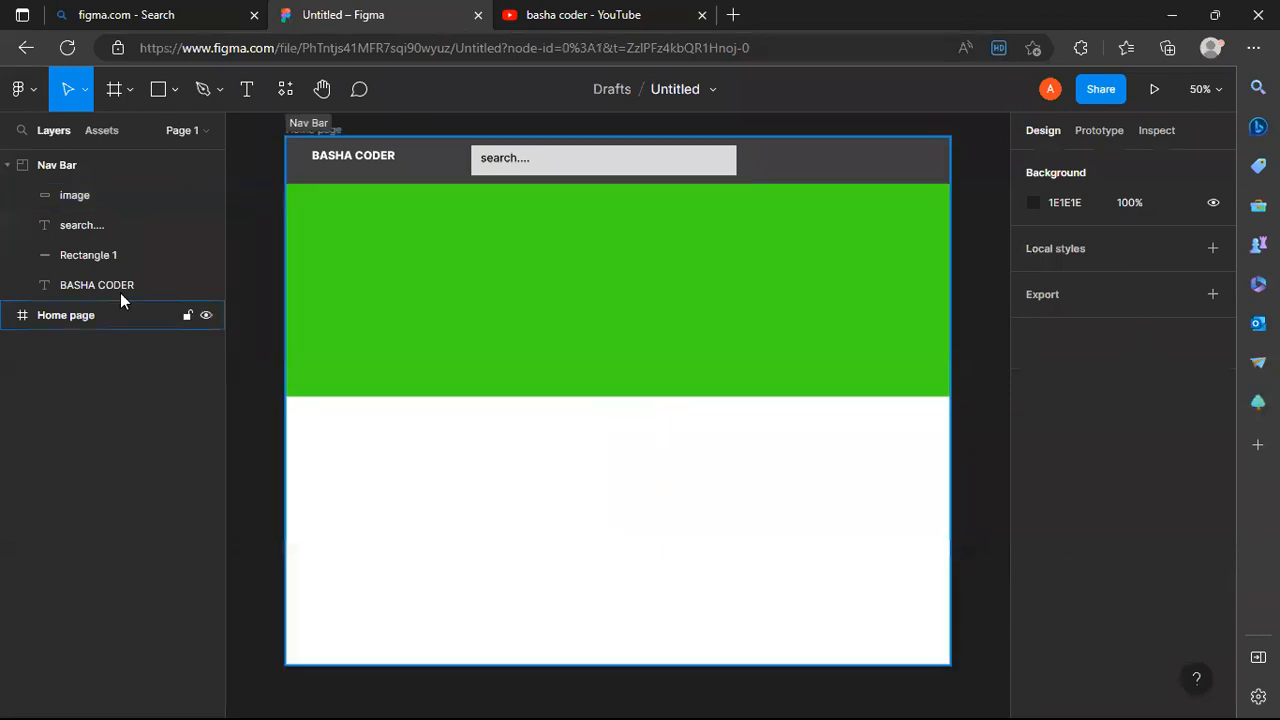
left_click_drag(92, 197, 96, 325)
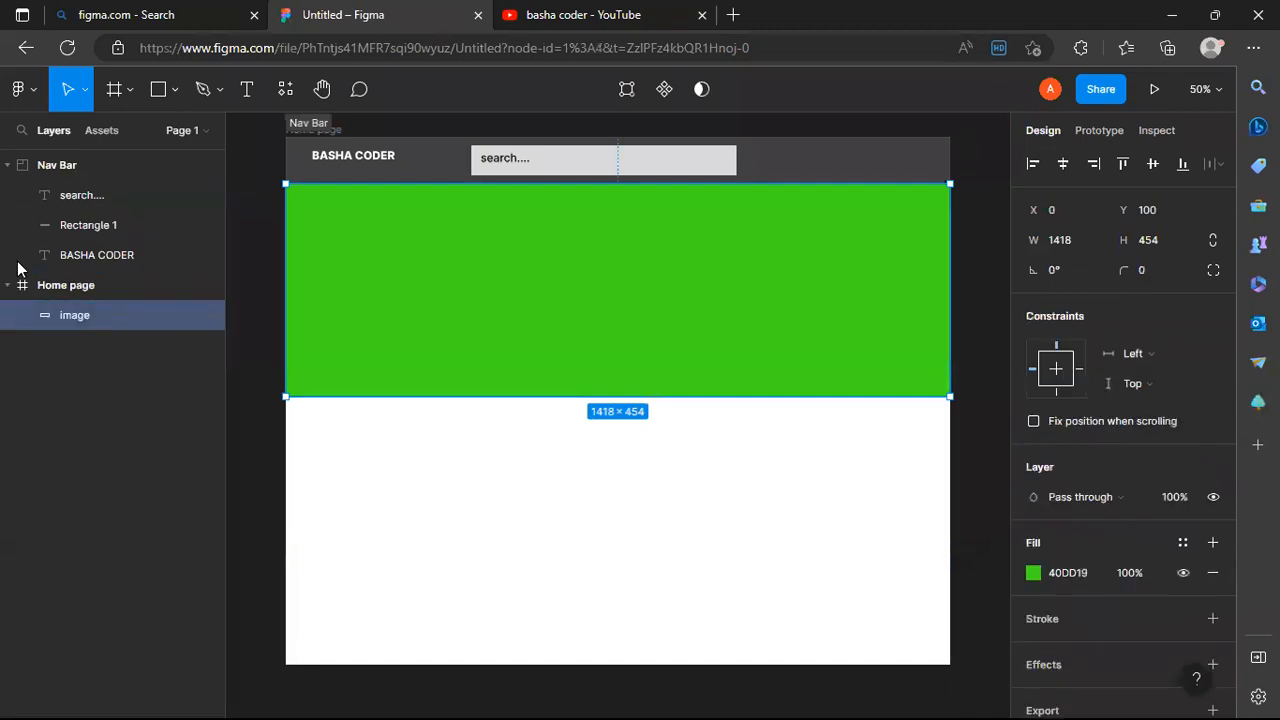
left_click(118, 400)
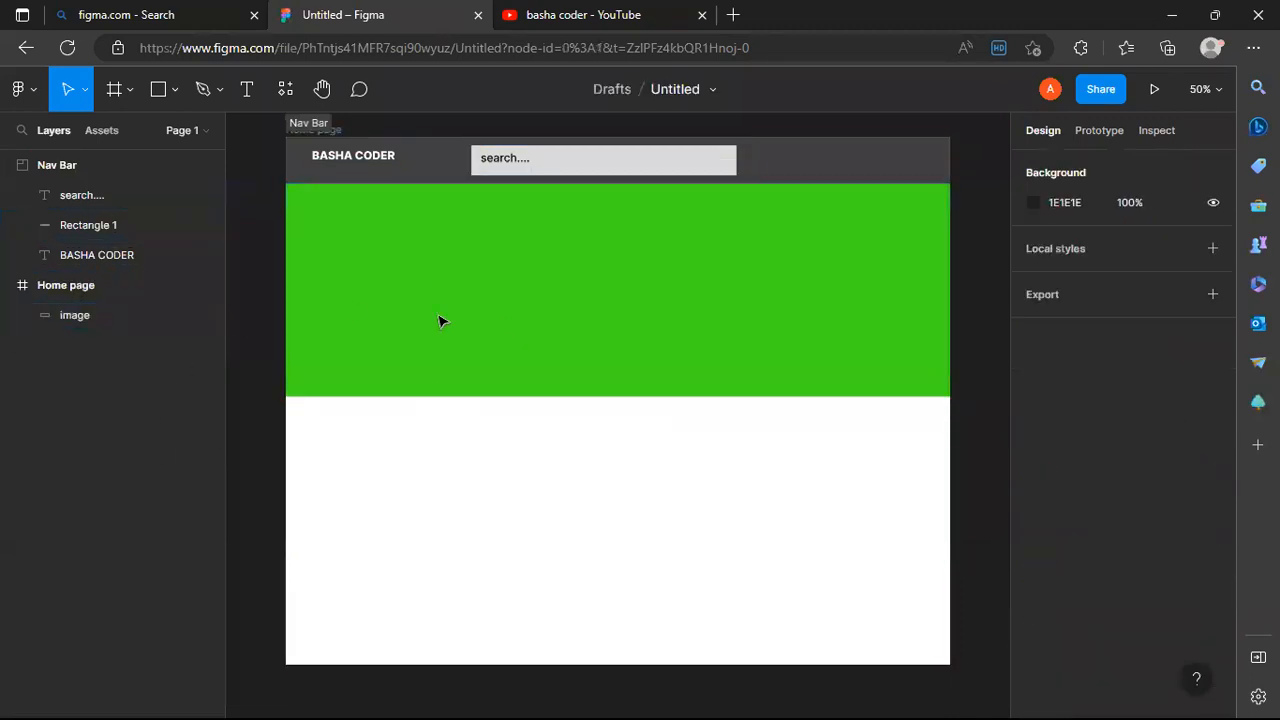
- Draw a rectangle about 970 × 112 on the Home page and place it directly below the green image area
left_click(176, 89)
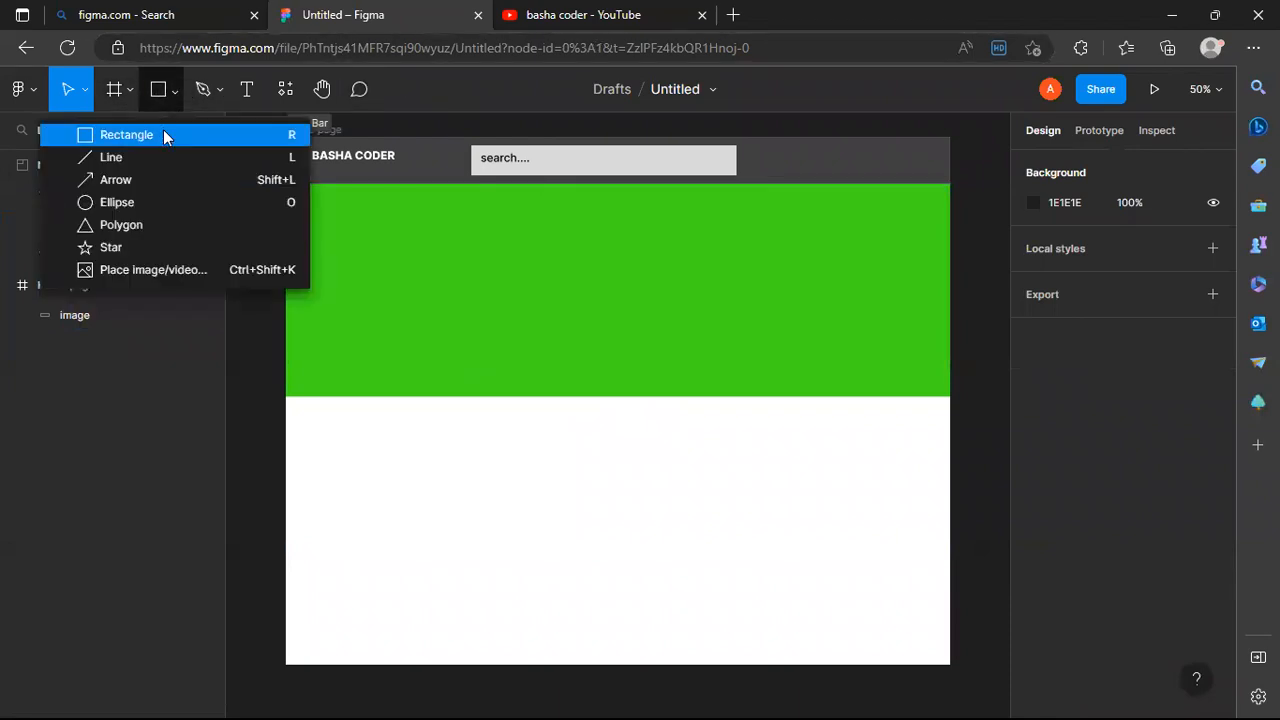
left_click(163, 133)
mouse_move(358, 394)
left_mouse_down()
mouse_move(726, 451)
mouse_move(812, 445)
left_mouse_up()
left_click_drag(571, 429, 591, 431)
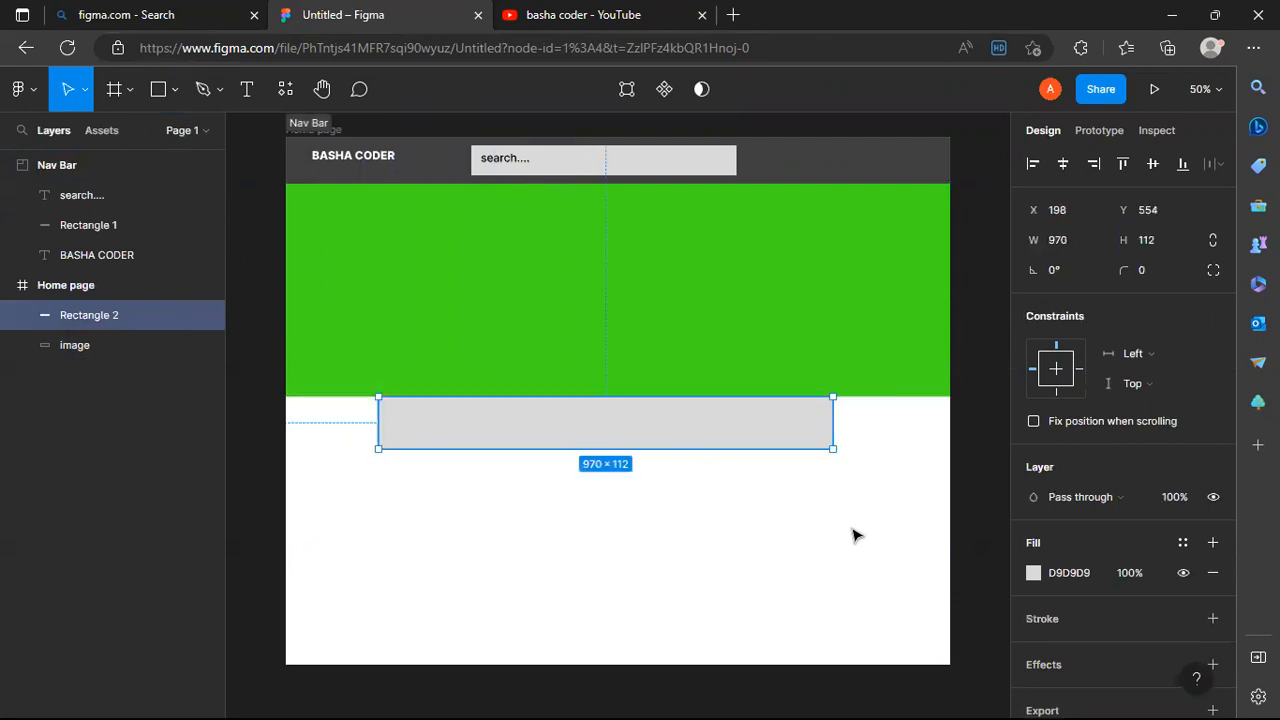
left_click(71, 487)
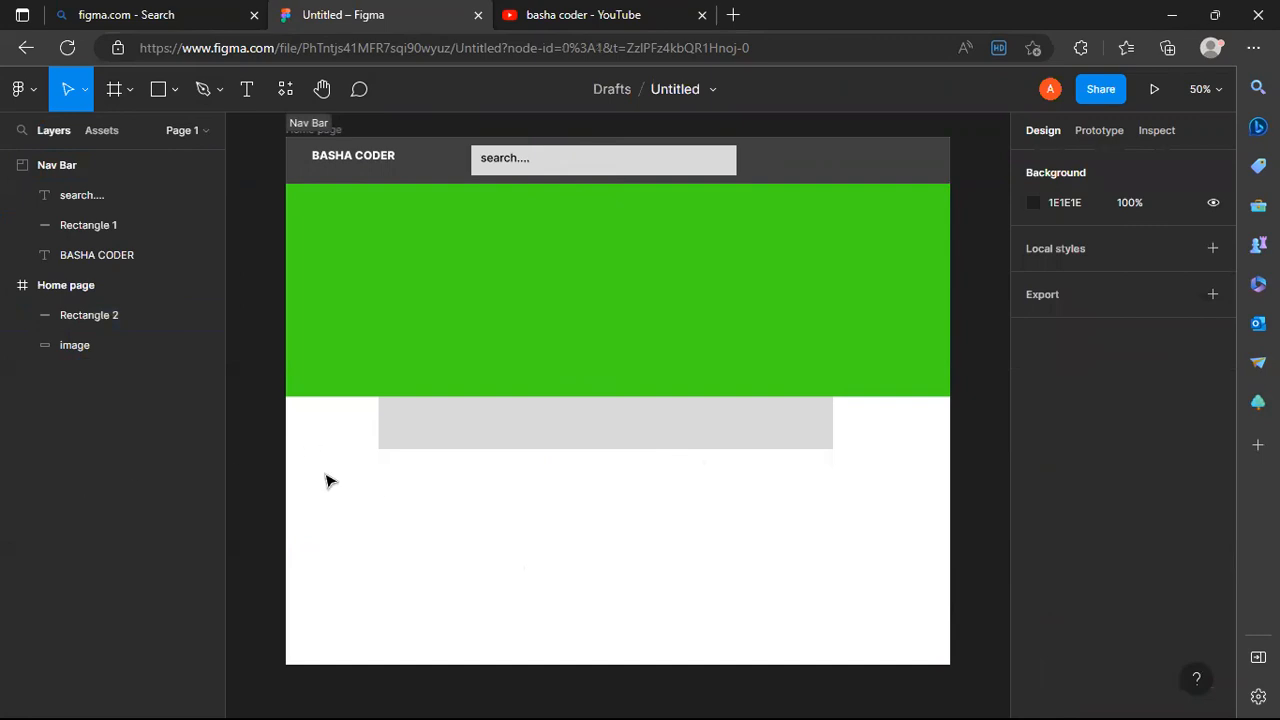
- Add the text "Youtube" near the left end of the gray rectangle below the image area
left_click(249, 97)
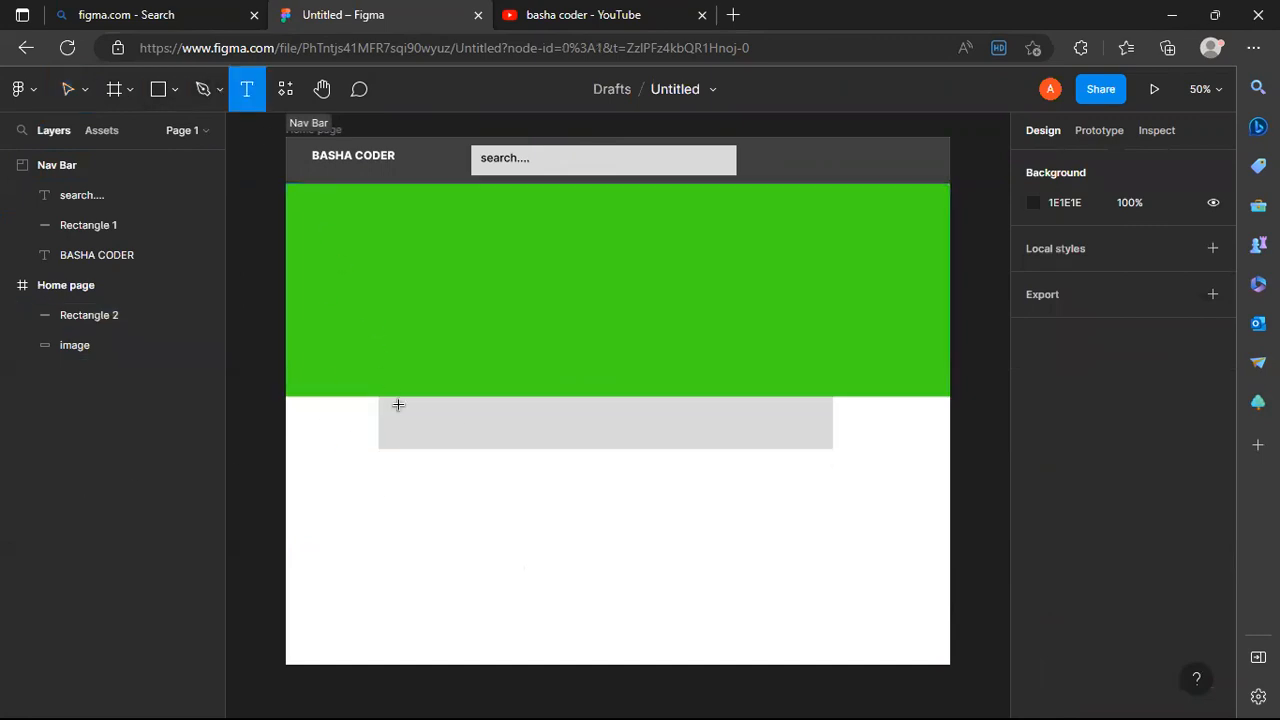
left_click(421, 421)
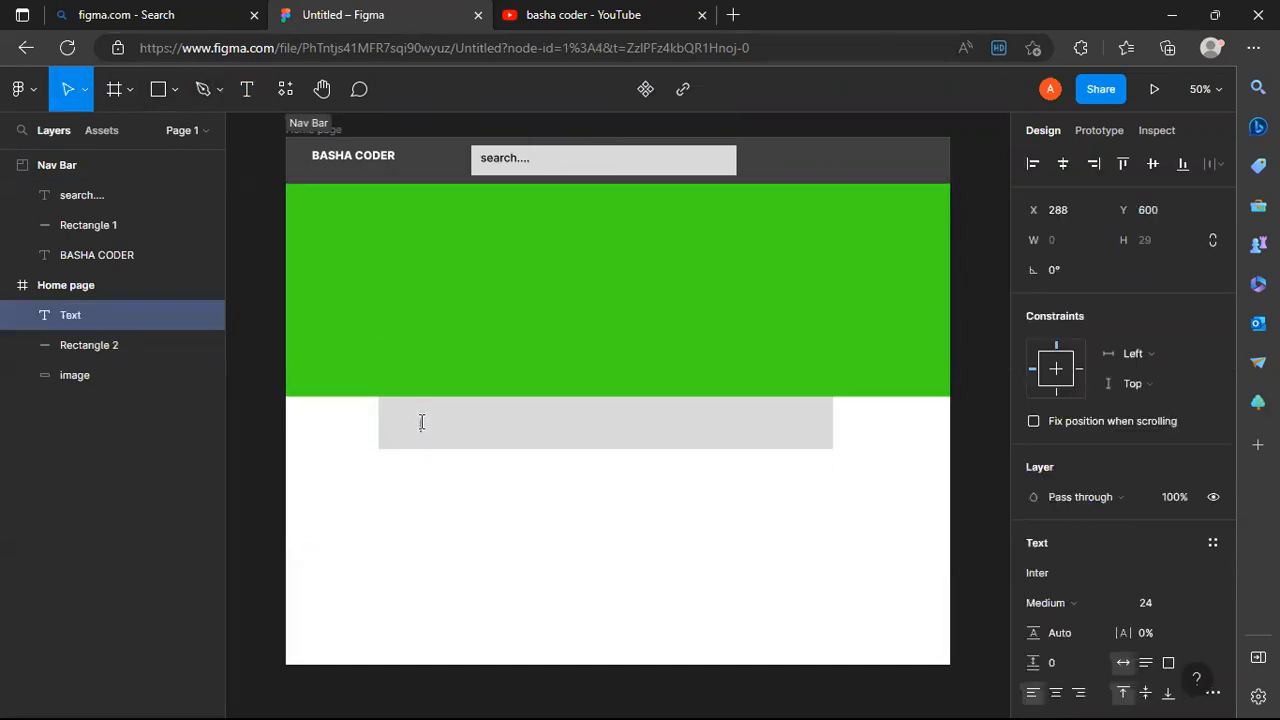
left_click(502, 6)
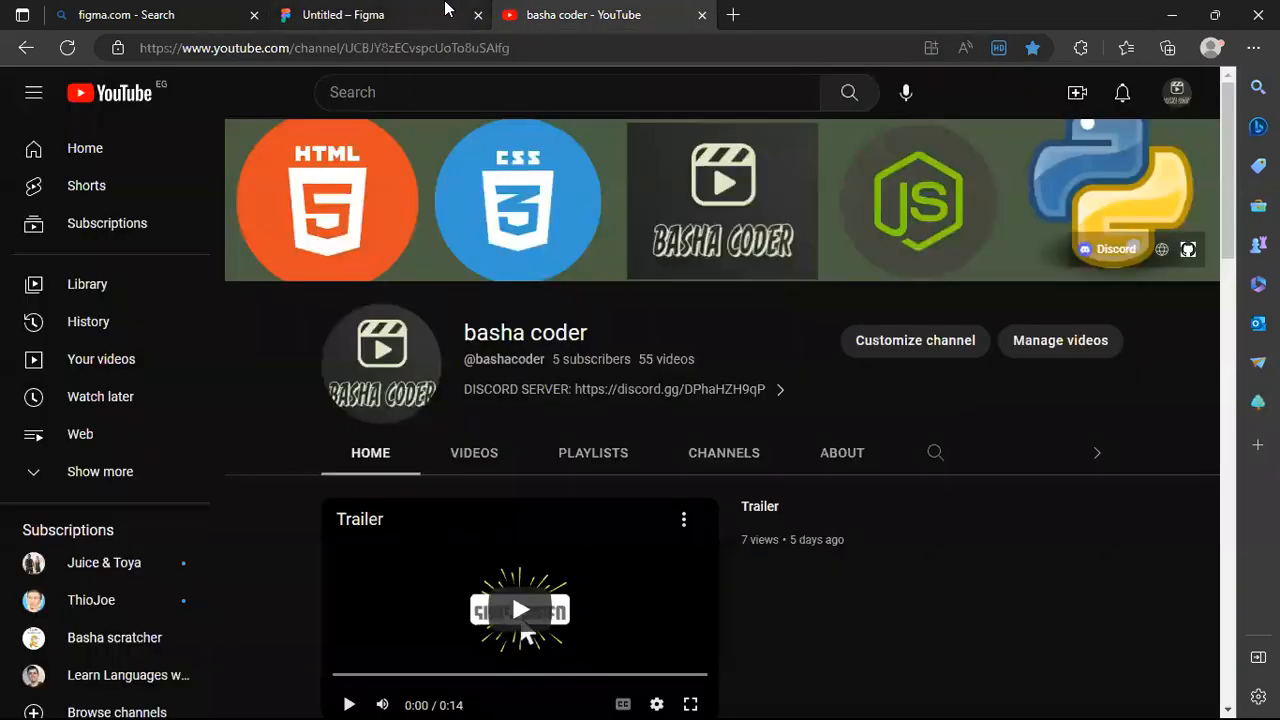
left_click(445, 10)
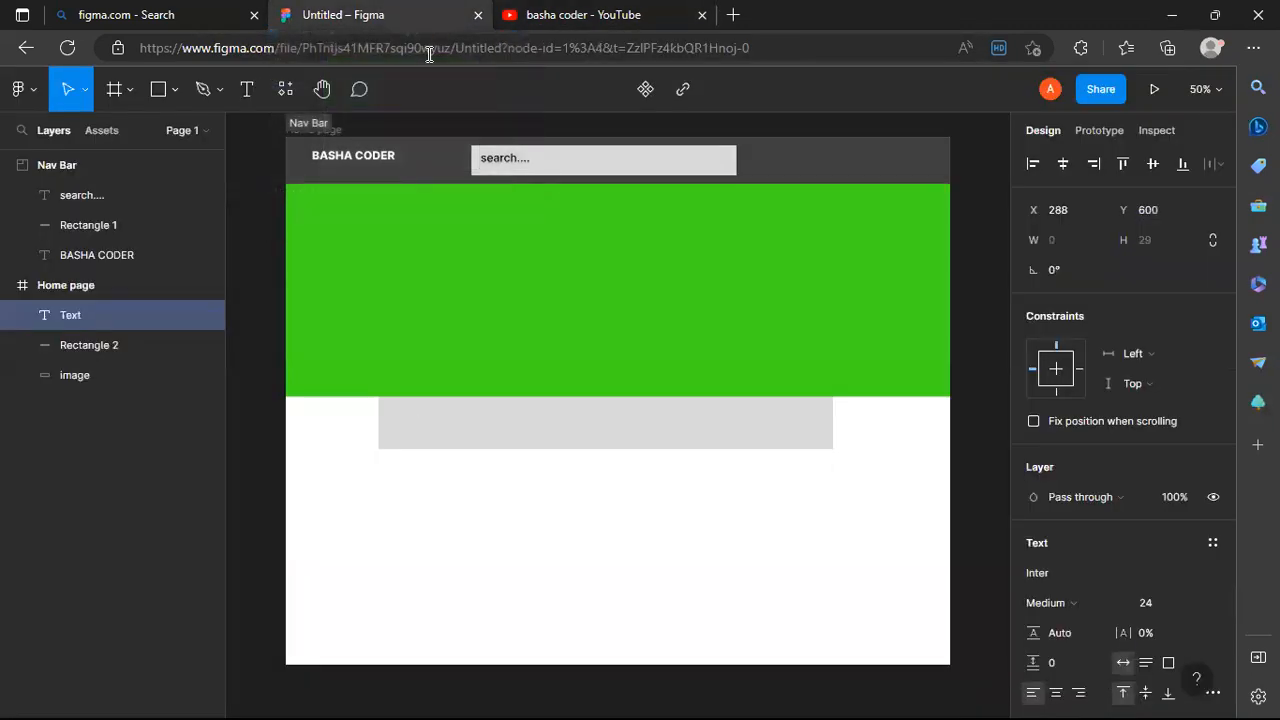
type("Youtube")
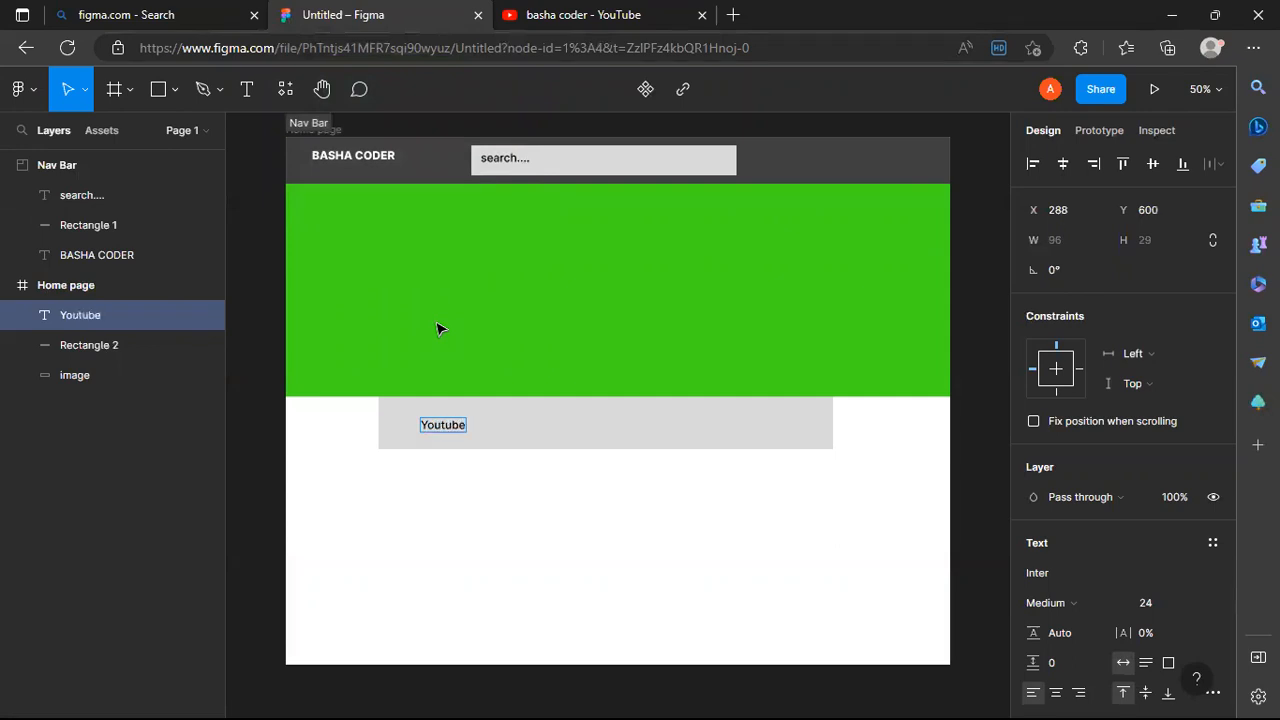
- Correct the new label's text to "YouTube" and move it slightly to about X 306, Y 595
left_click(445, 425)
key("BackSpace")
type("T")
left_click_drag(446, 432, 455, 430)
left_click(437, 534)
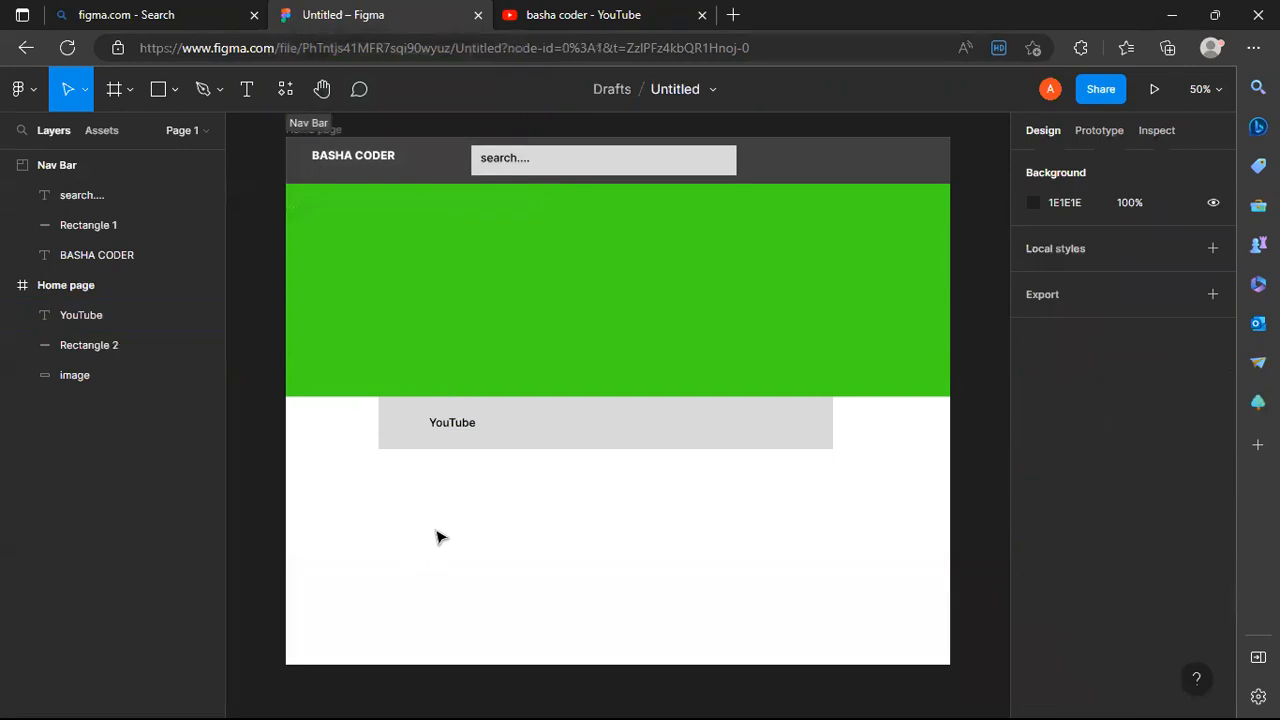
- Copy the "YouTube" text layer and paste a duplicate of it into the Home page frame
left_click(457, 426)
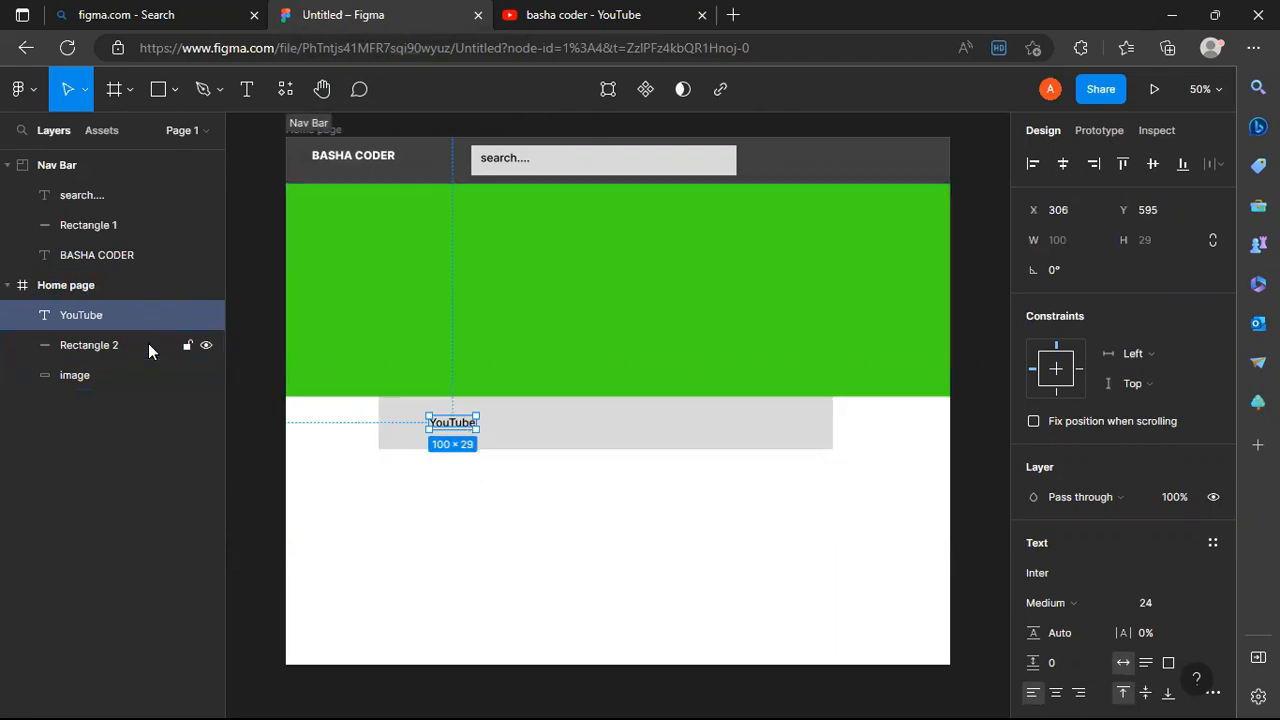
left_click(69, 405)
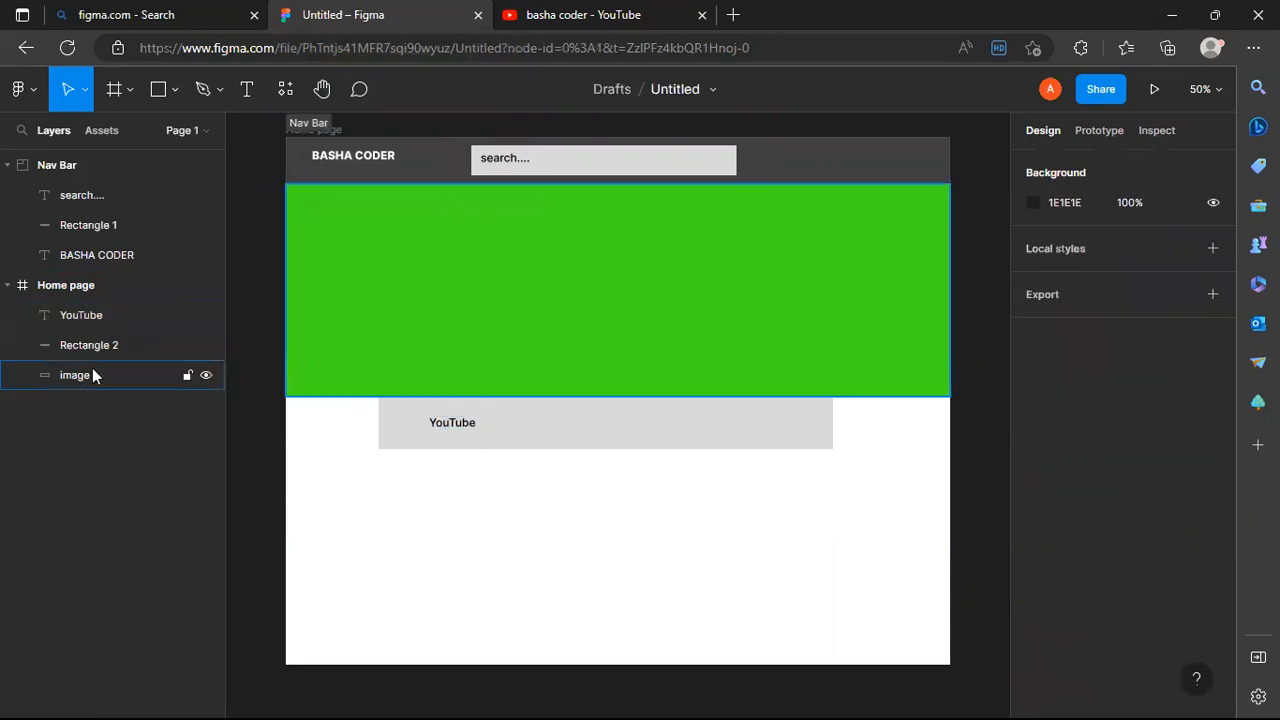
left_click(91, 321)
right_click(90, 319)
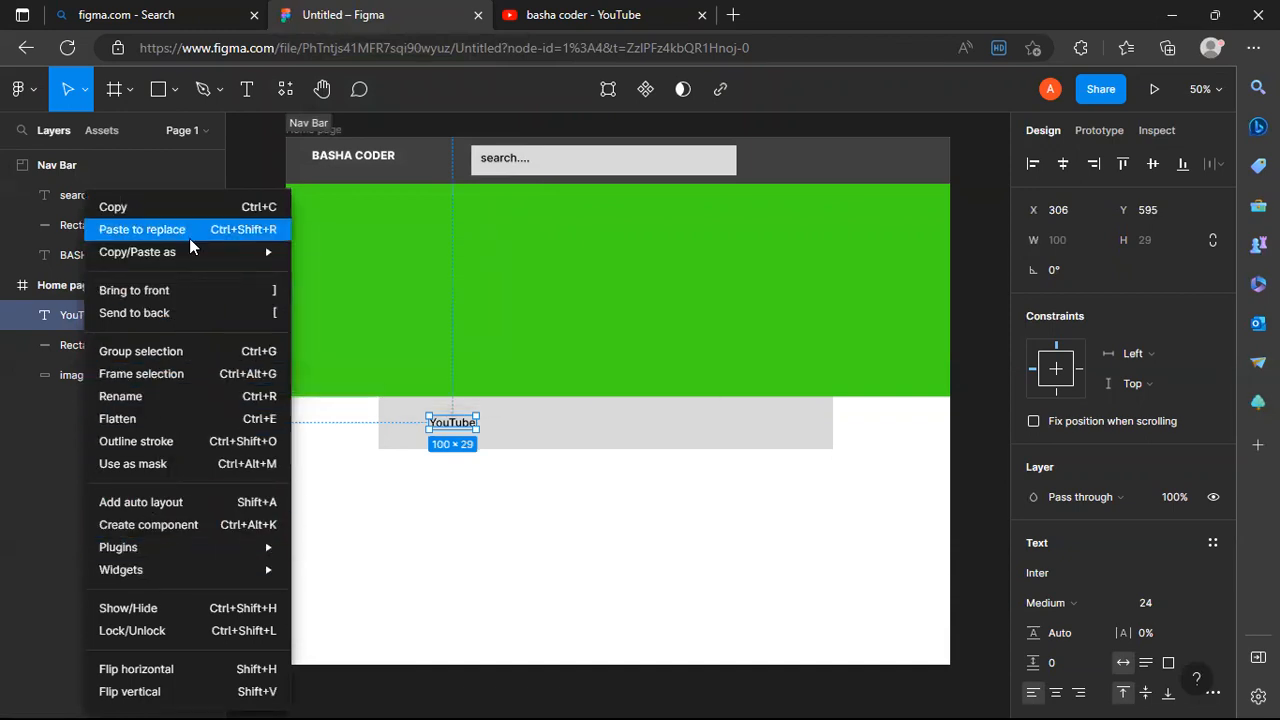
mouse_move(189, 256)
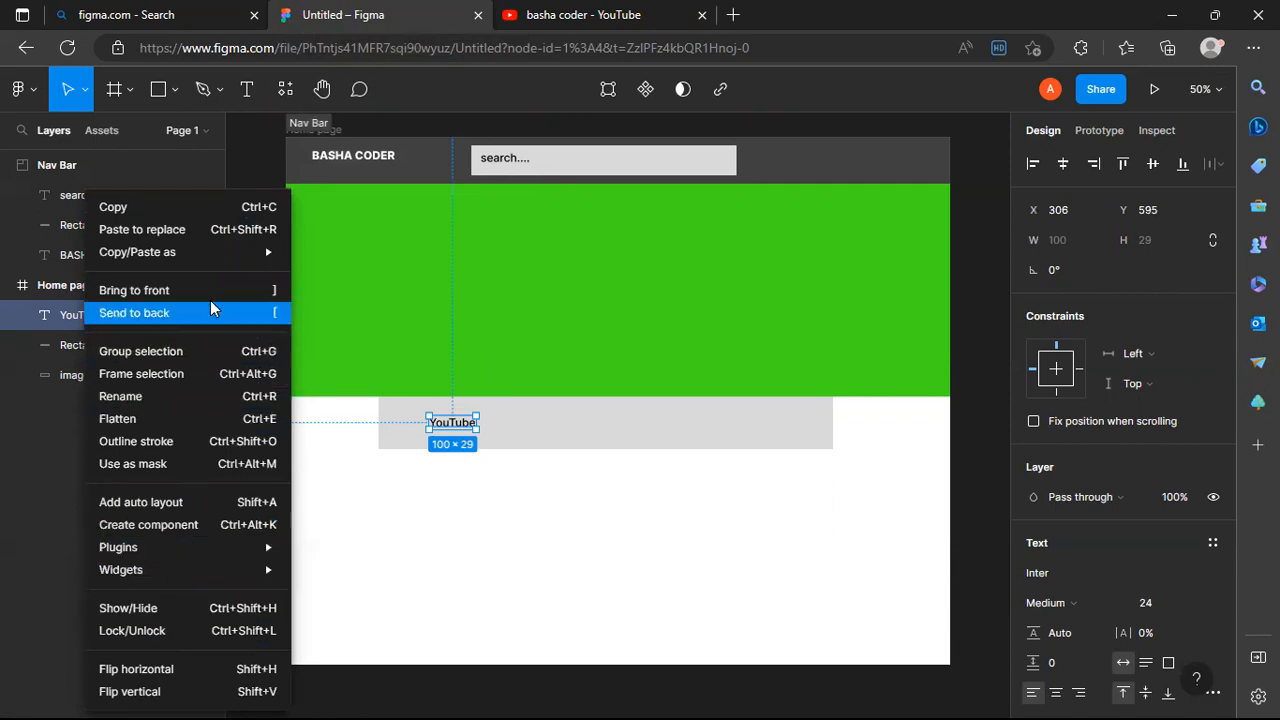
left_click(217, 206)
left_click(29, 431)
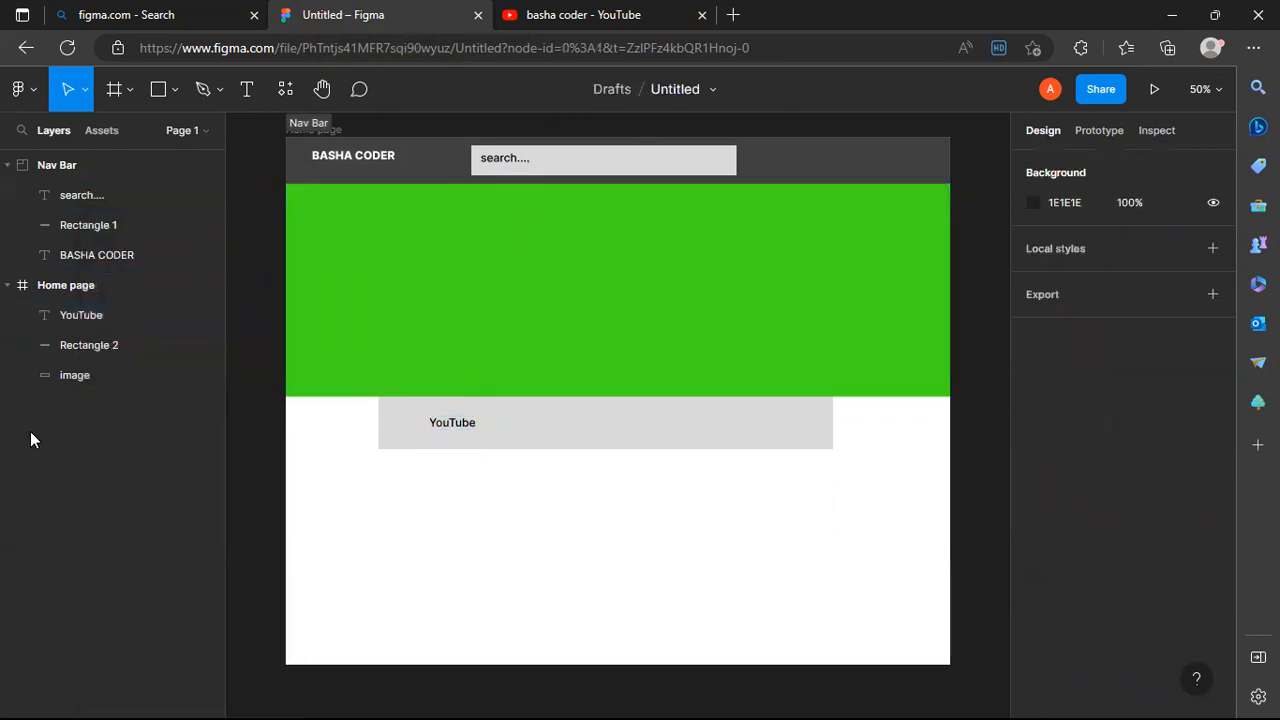
key("ctrl+v")
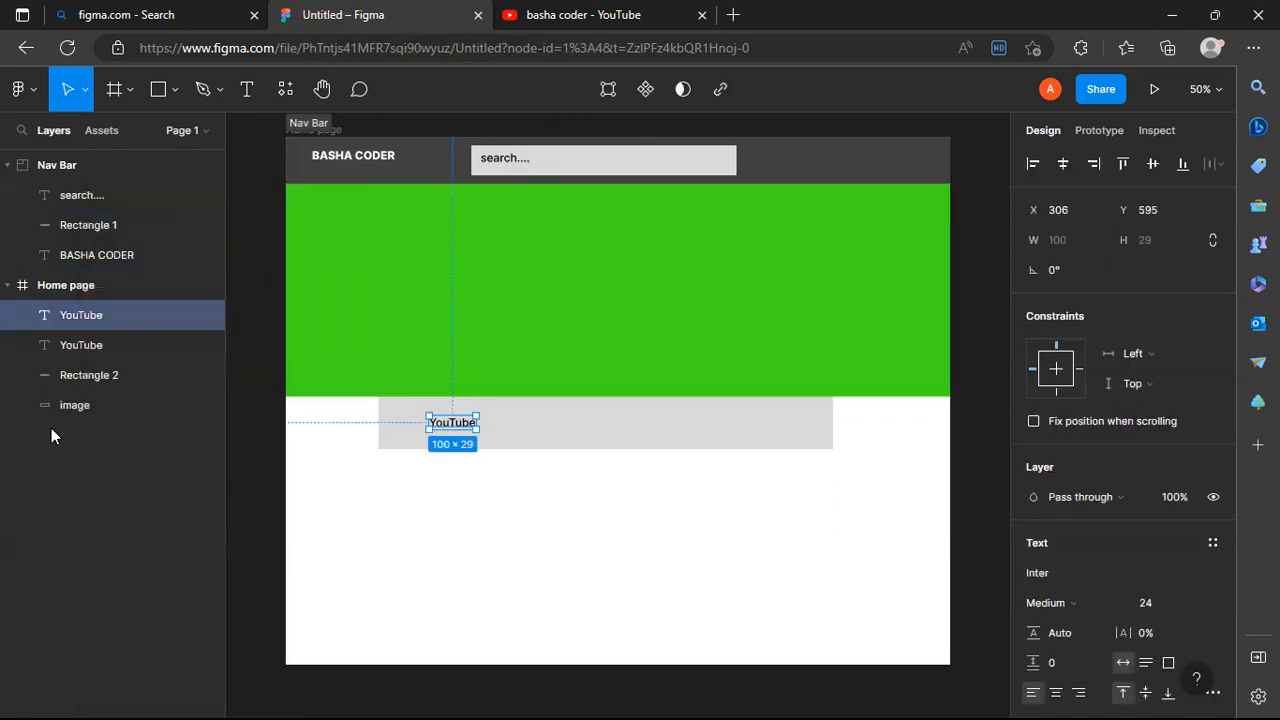
- Change the duplicated label's text to "Website" and move it to the middle of the gray bar, about X 637, Y 587
double_click(450, 424)
type("W")
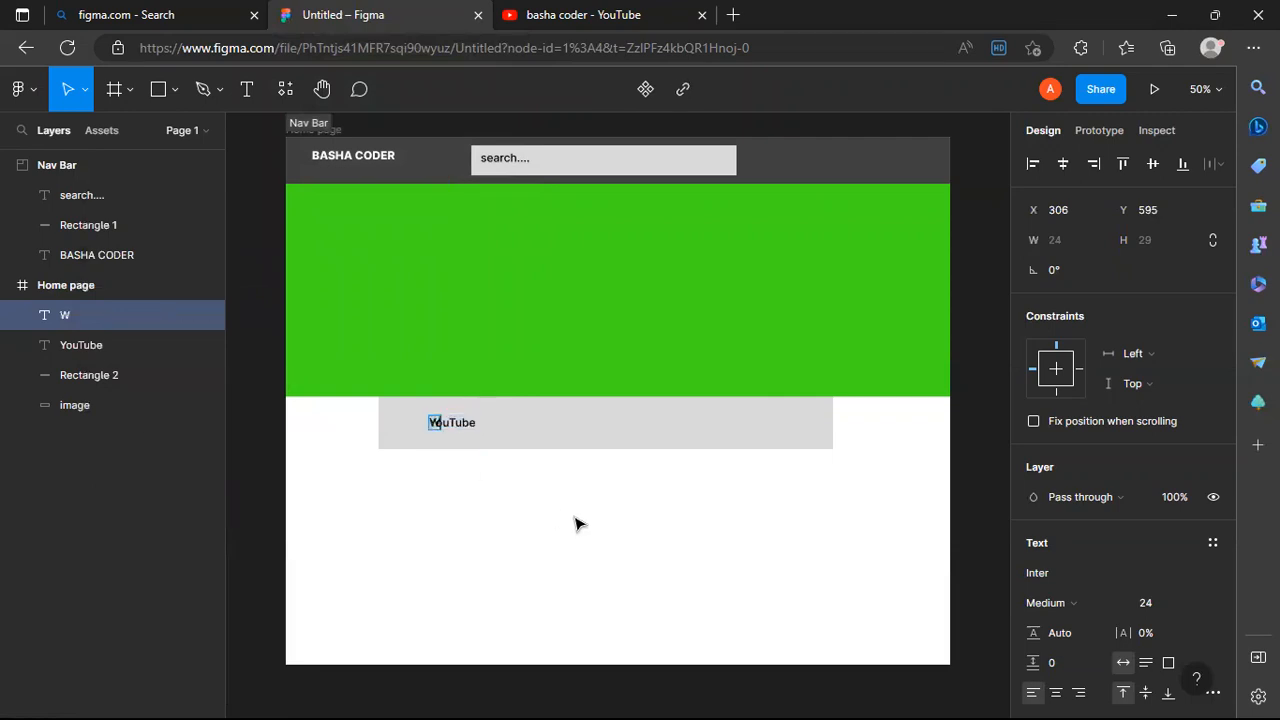
type("ebsite")
key("Escape")
left_click_drag(463, 423, 607, 422)
left_click(161, 542)
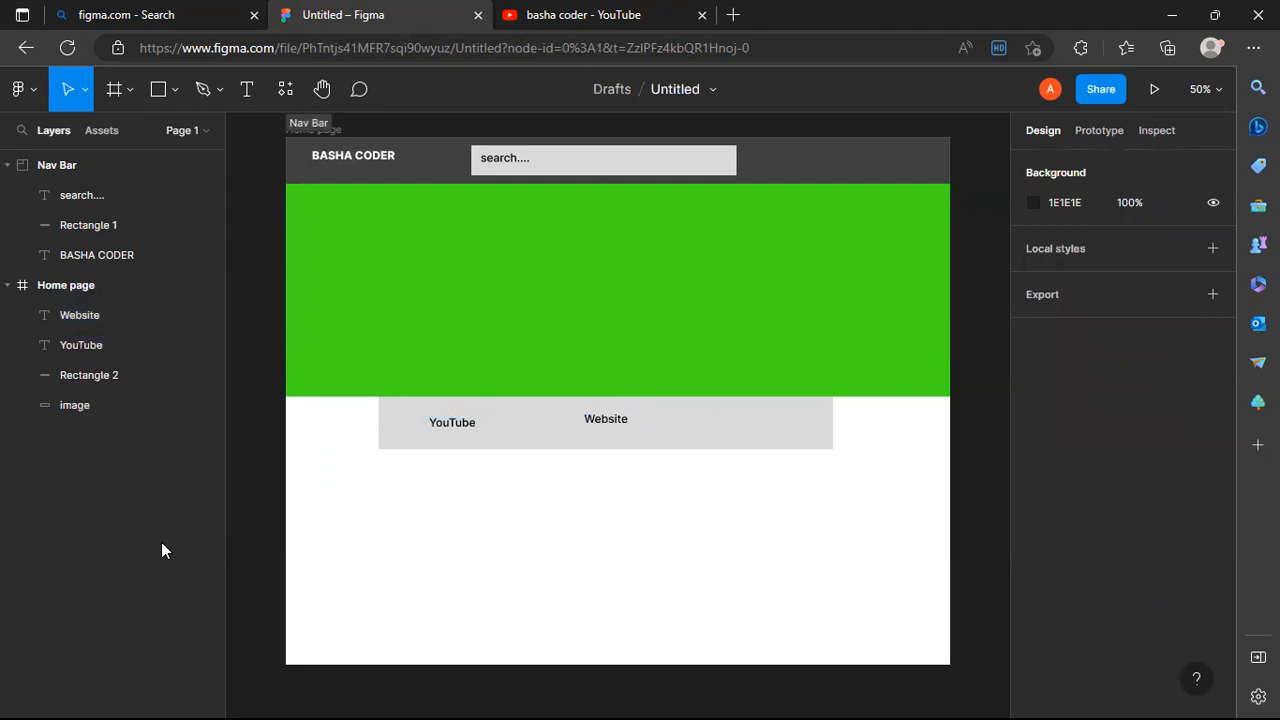
- Adjust the "Website" label's height to about Y 589 and move the "YouTube" label slightly upward in the gray bar
left_click(604, 422)
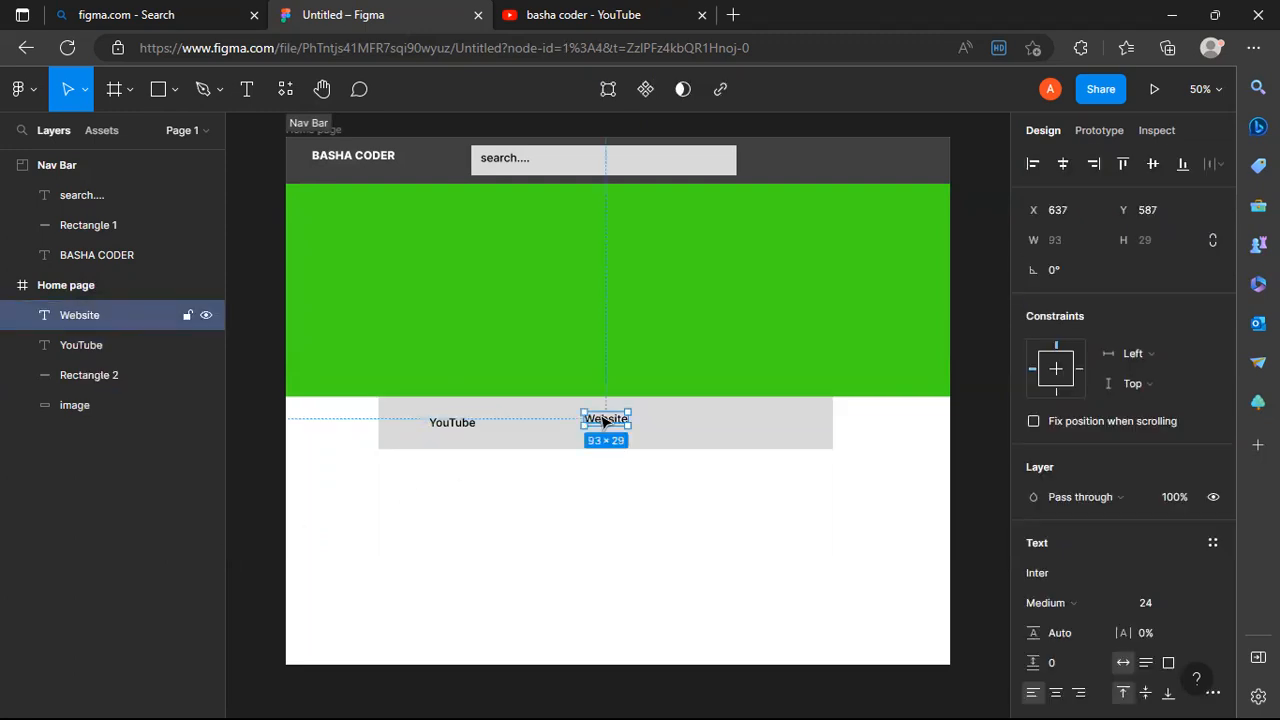
left_click_drag(603, 424, 605, 428)
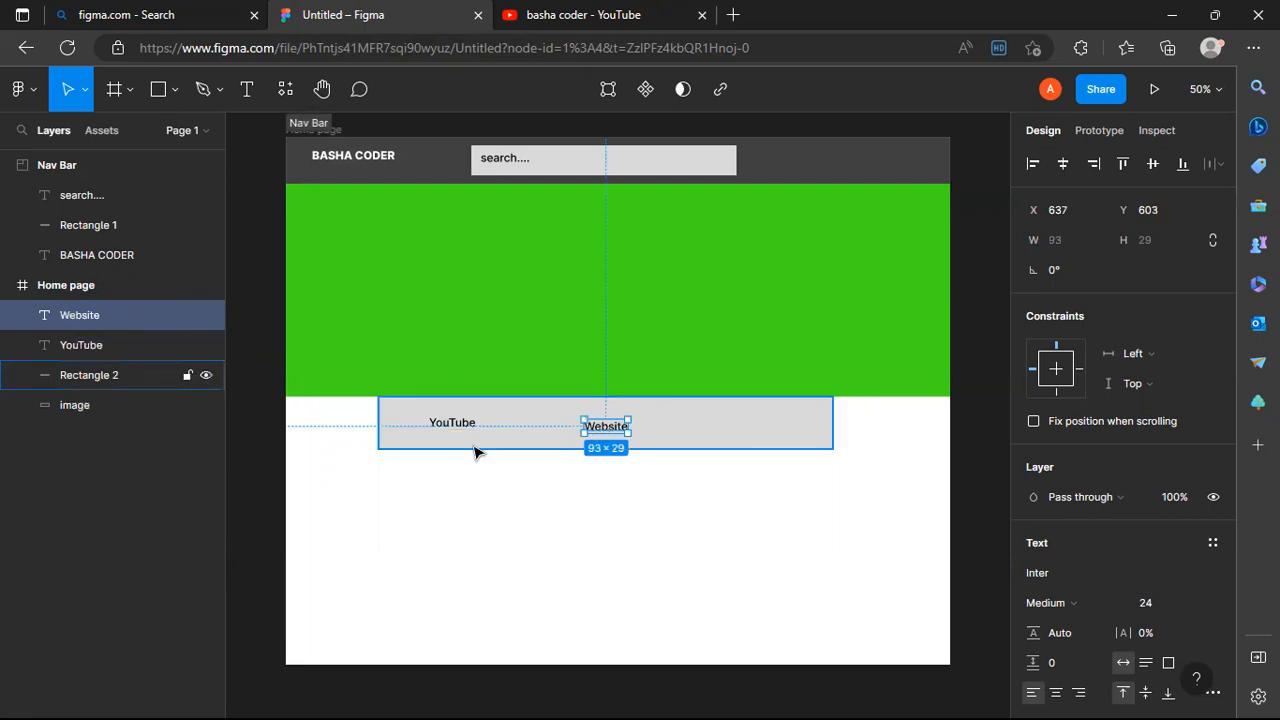
left_click(178, 521)
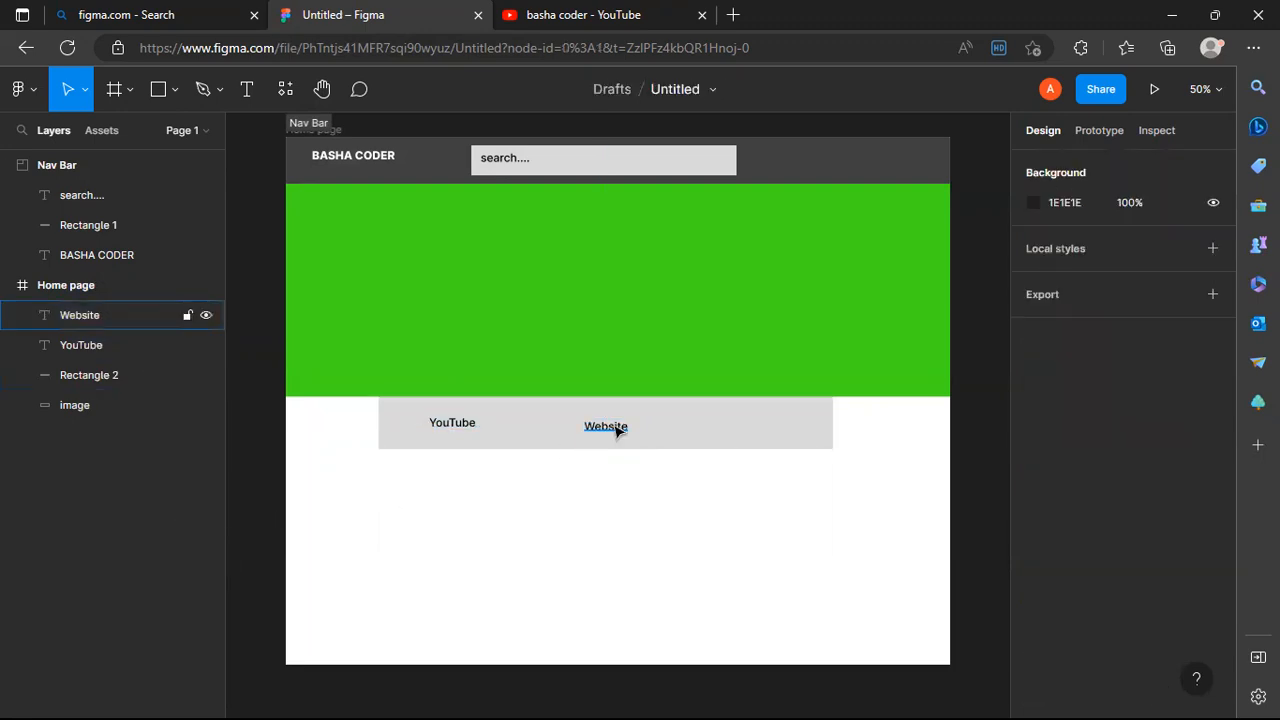
left_click(614, 429)
left_click(612, 437)
left_click_drag(608, 430, 614, 423)
left_click(139, 521)
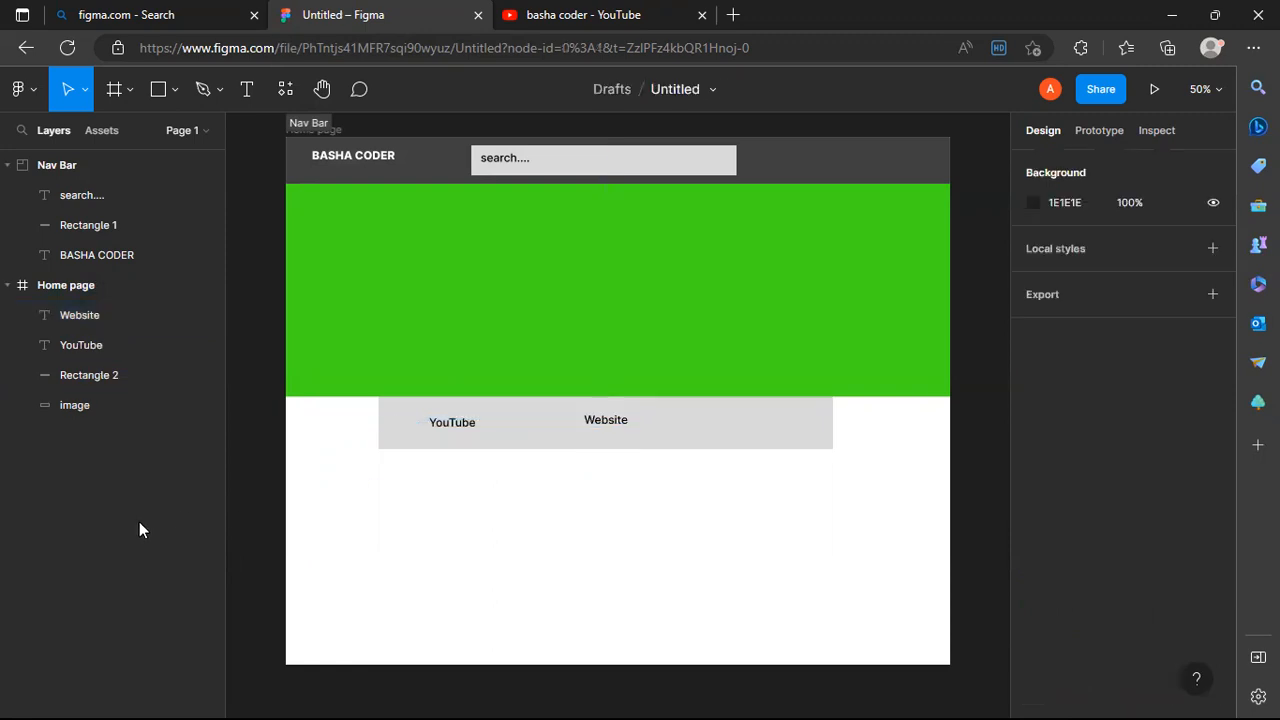
left_click_drag(457, 423, 449, 408)
left_click(154, 543)
- Duplicate the "Website" label as a "Contact" label near the right end of the gray bar, at about X 973, Y 583
left_click(90, 312)
key("ctrl+d")
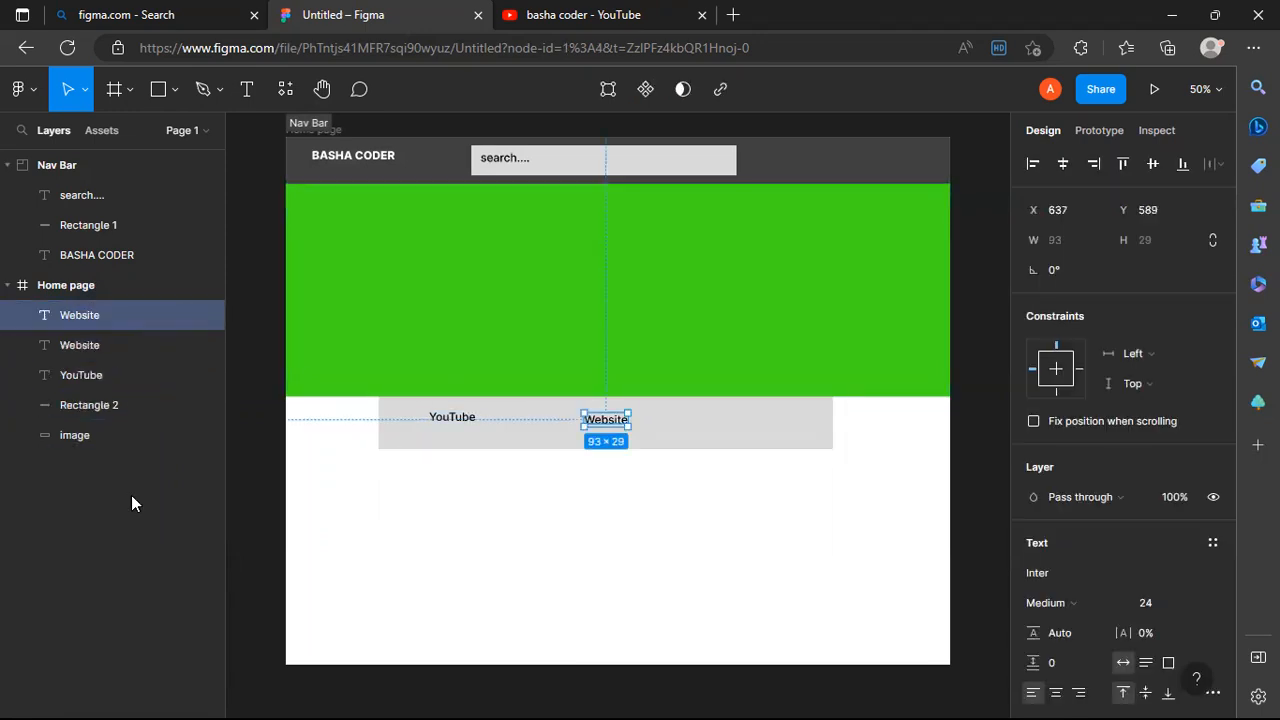
left_click_drag(609, 429, 768, 425)
double_click(763, 418)
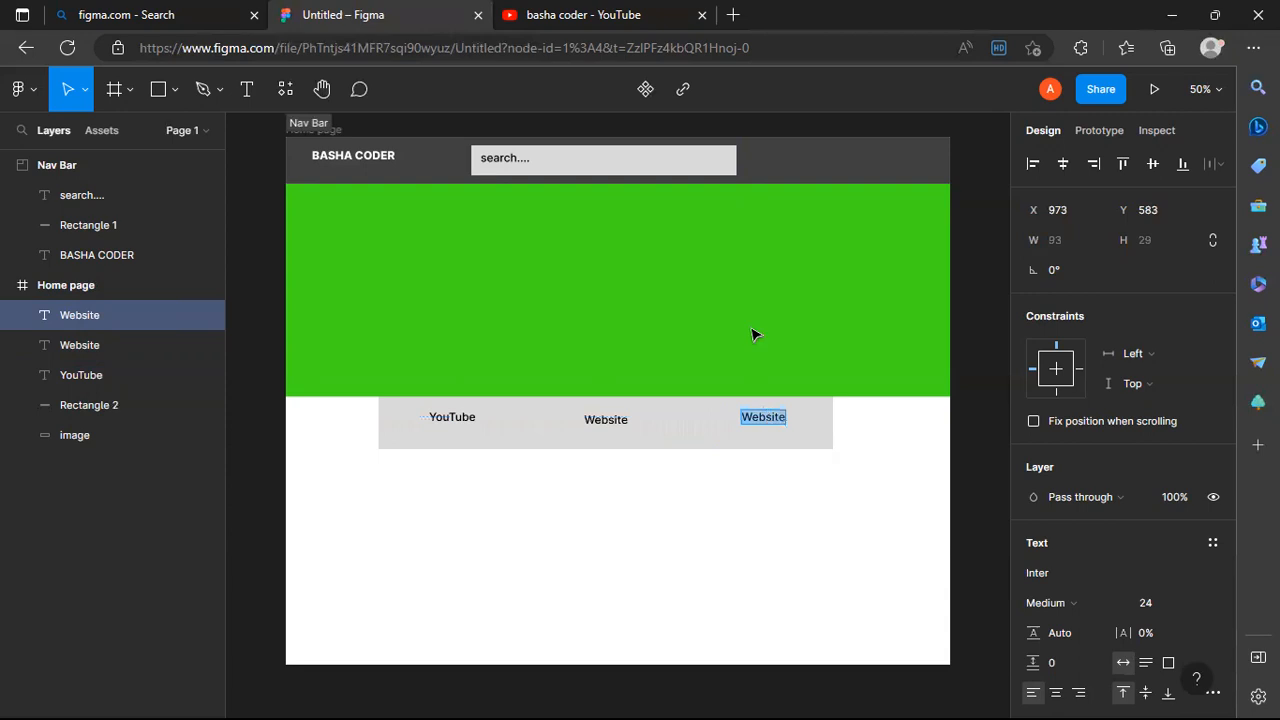
type("Contact")
key("Escape")
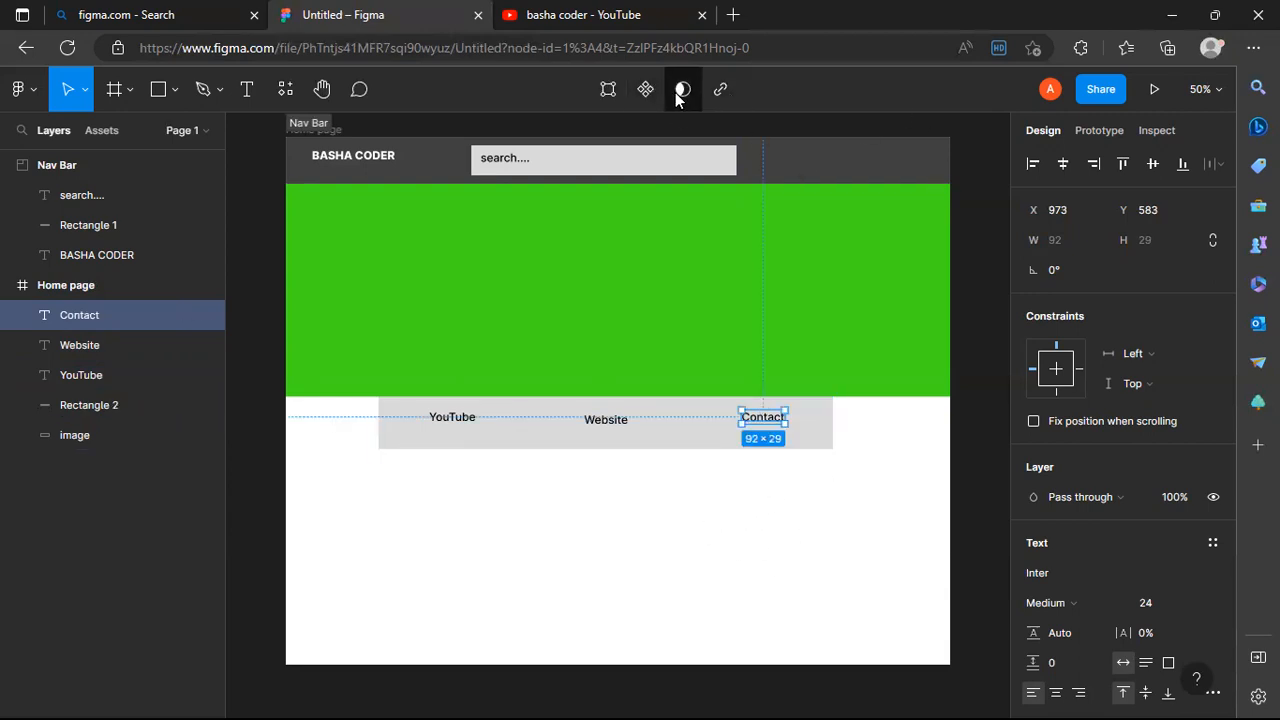
- Preview the Home page as a prototype, look over its full length, and close the preview
left_click(1156, 89)
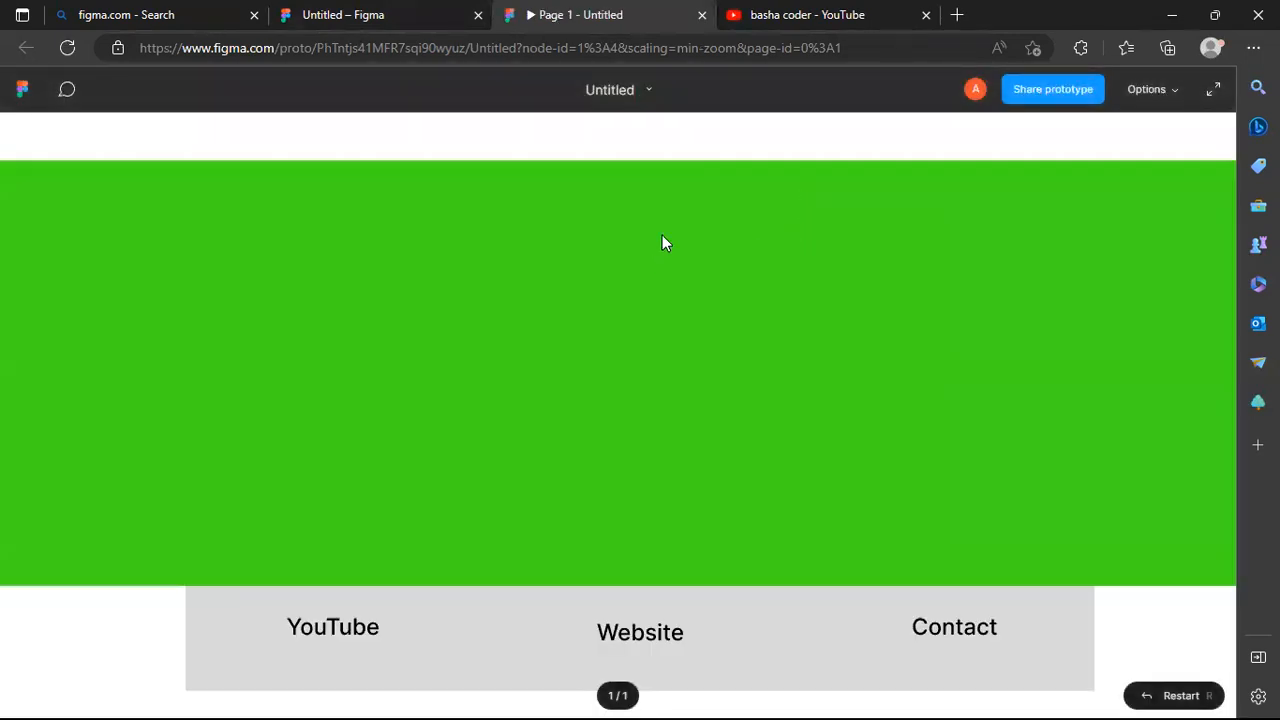
scroll(670, 252, "down", 4)
scroll(660, 310, "up", 2)
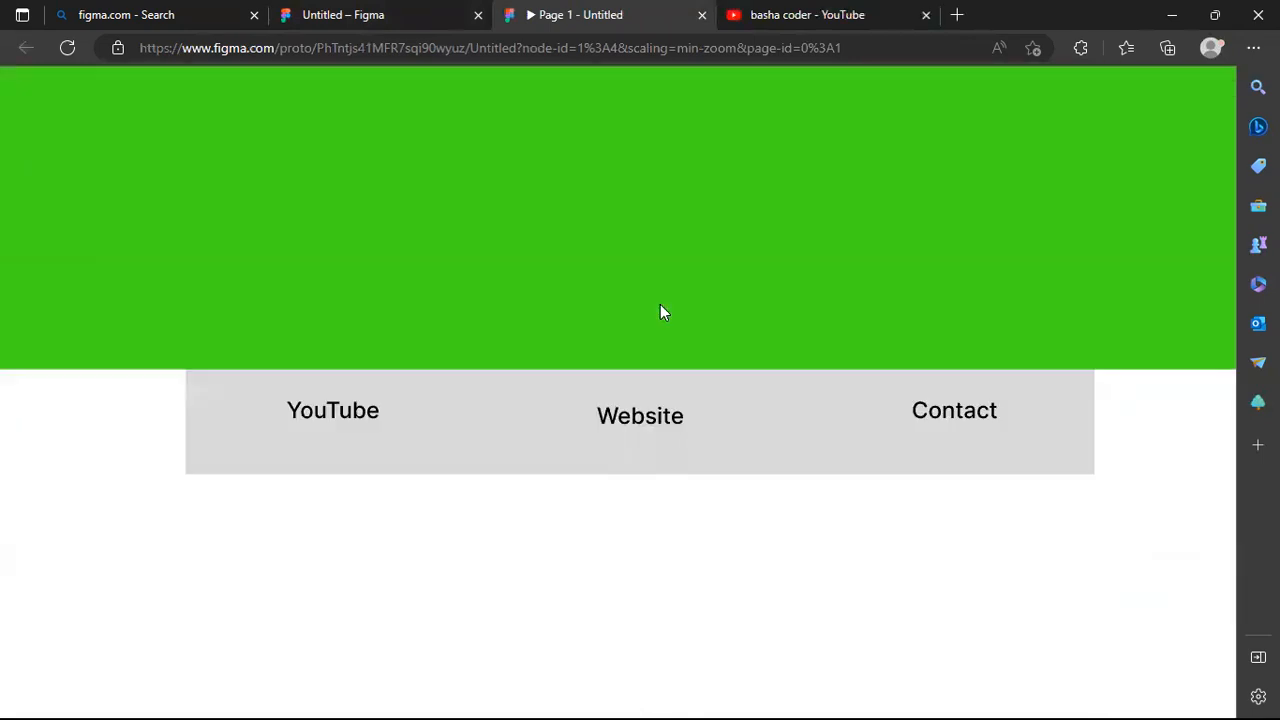
scroll(660, 312, "up", 2)
left_click(702, 14)
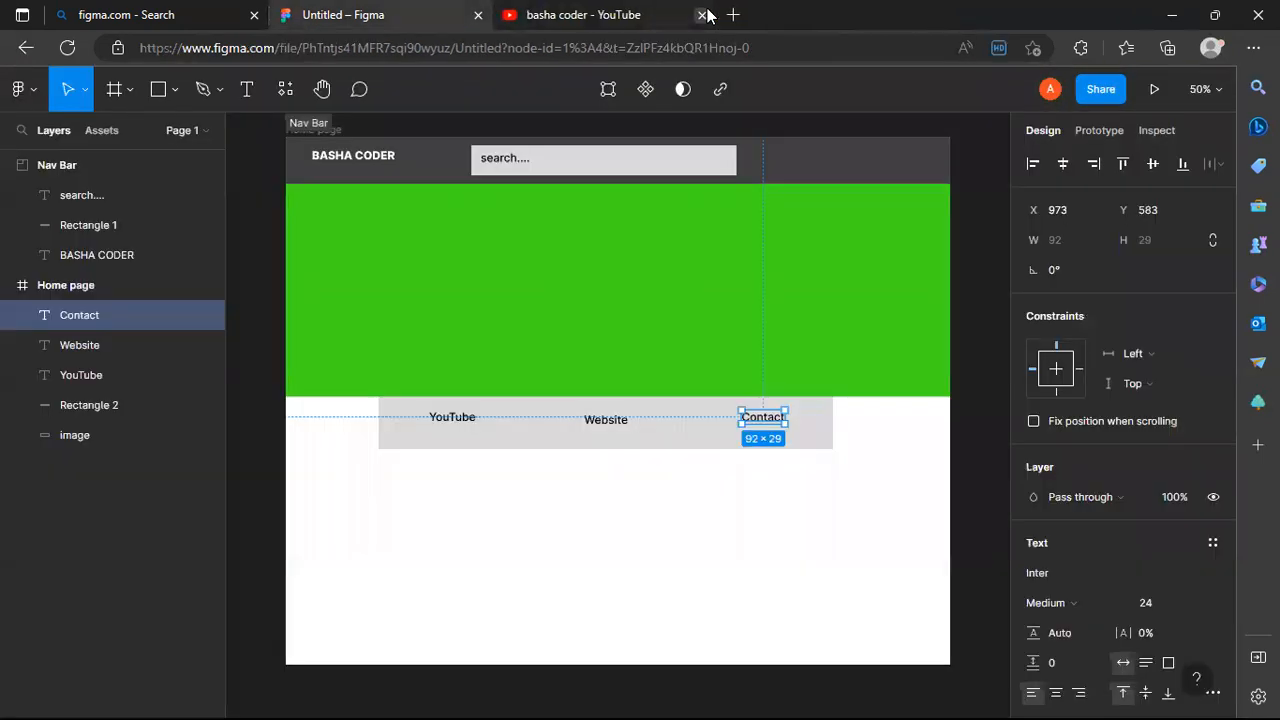
left_click(447, 550)
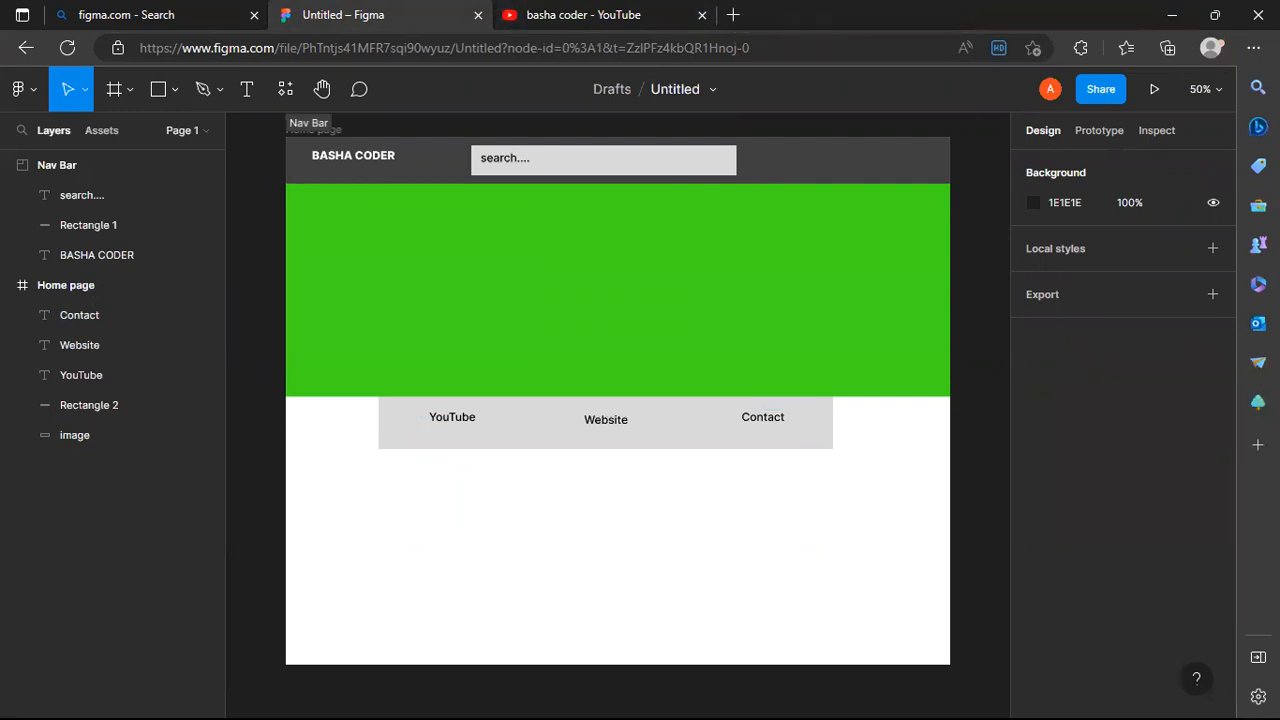
key("alt+Tab")
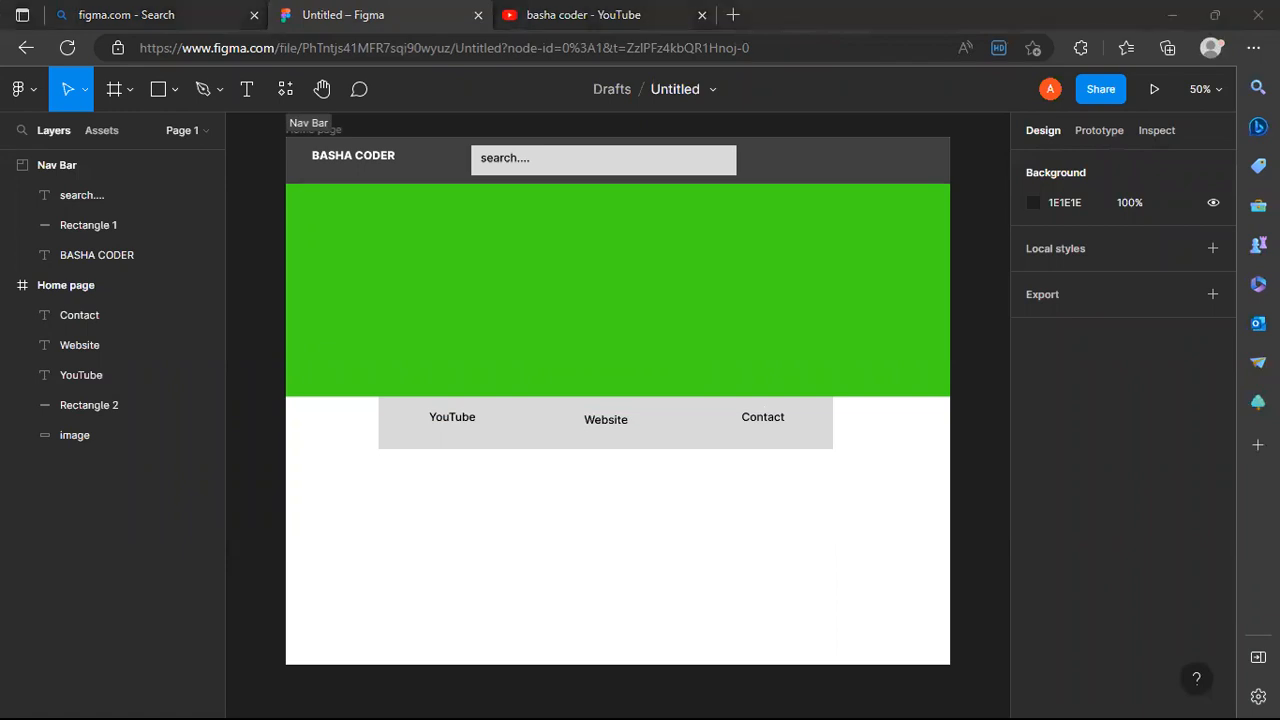